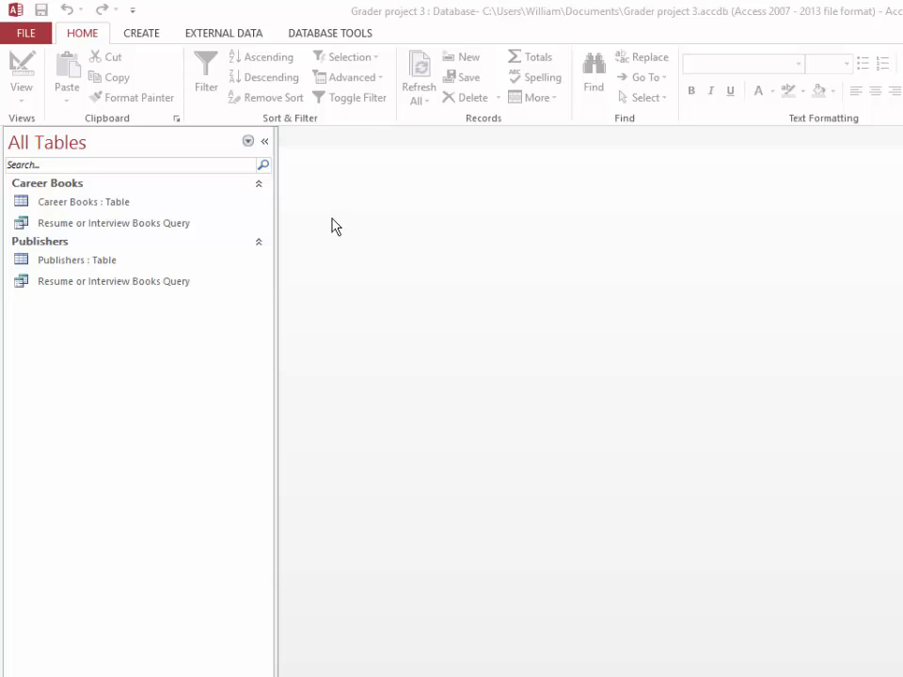
# Review the Publisher ID relationship between the Publishers and Career Books tables, and close the relationships layout
pyautogui.click(318, 36)
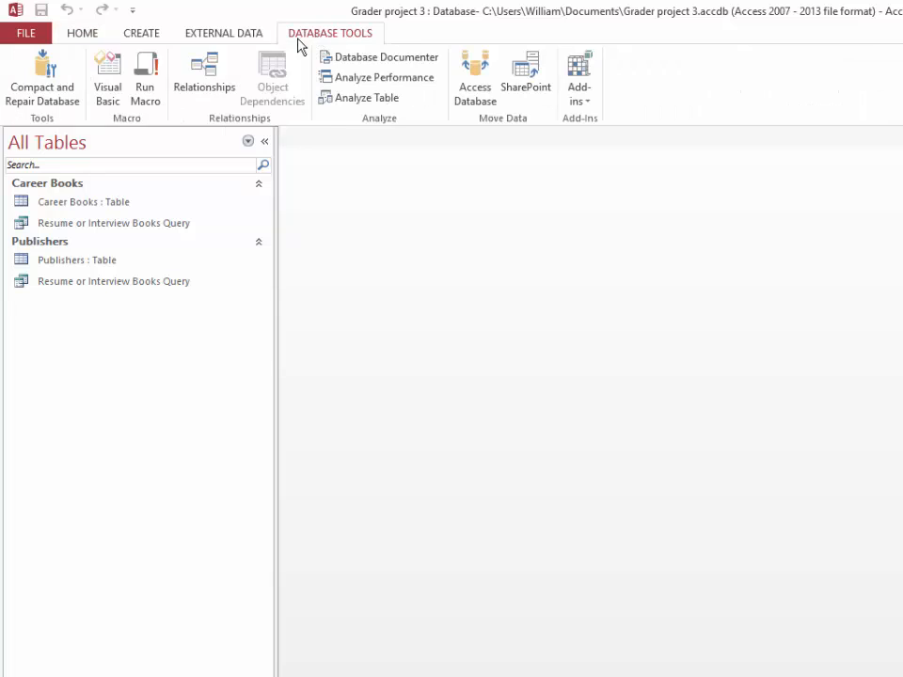
pyautogui.click(208, 81)
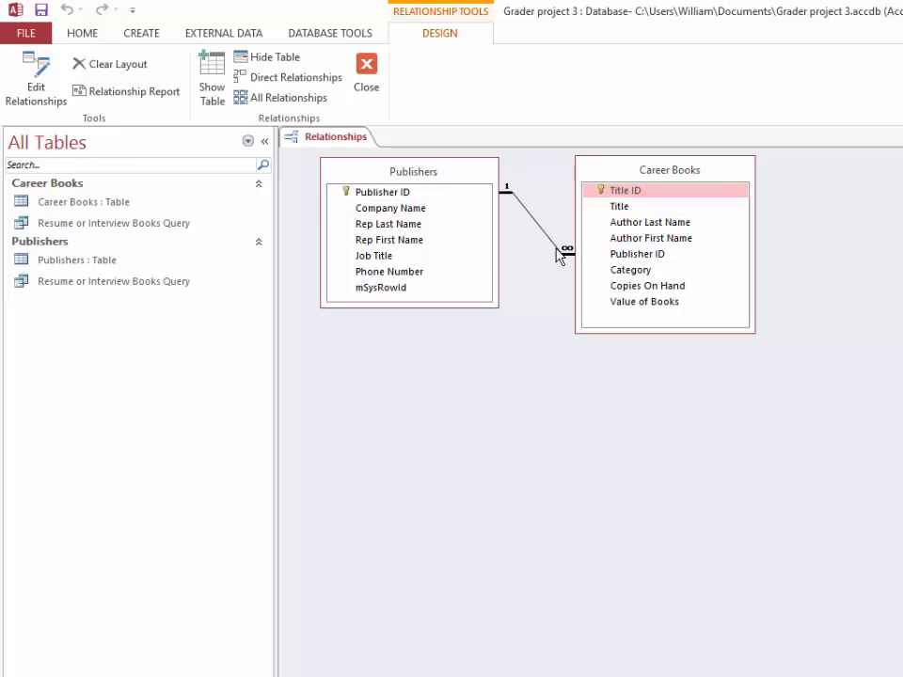
pyautogui.click(395, 193)
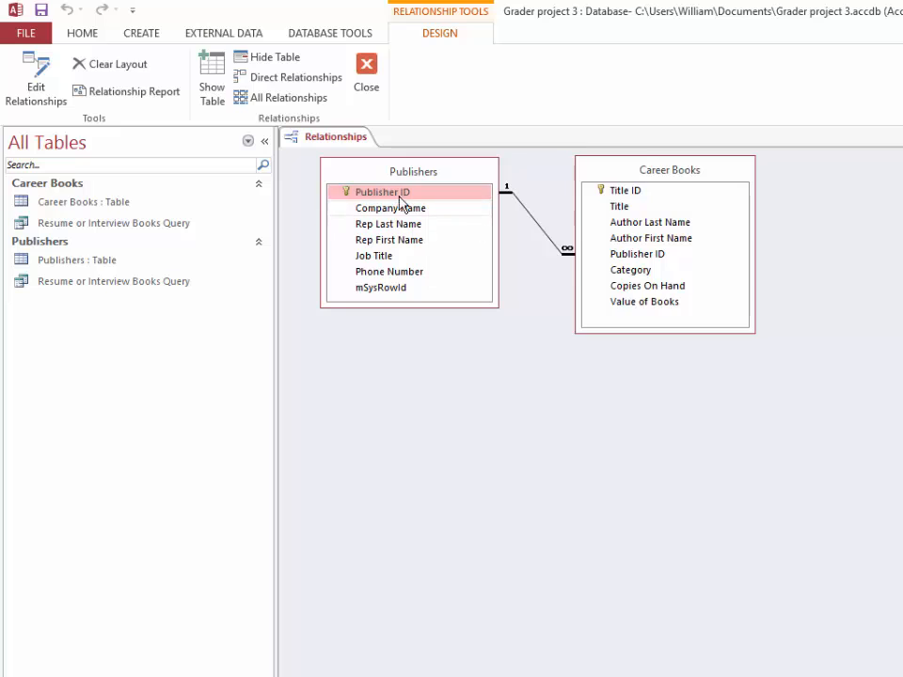
pyautogui.moveTo(381, 195); pyautogui.dragTo(628, 262)
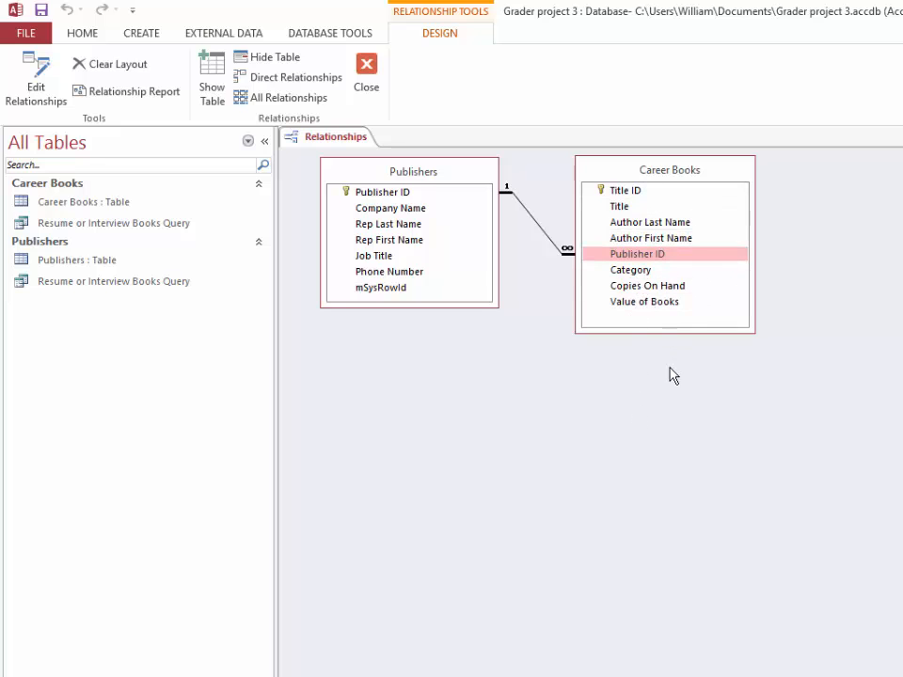
pyautogui.click(372, 86)
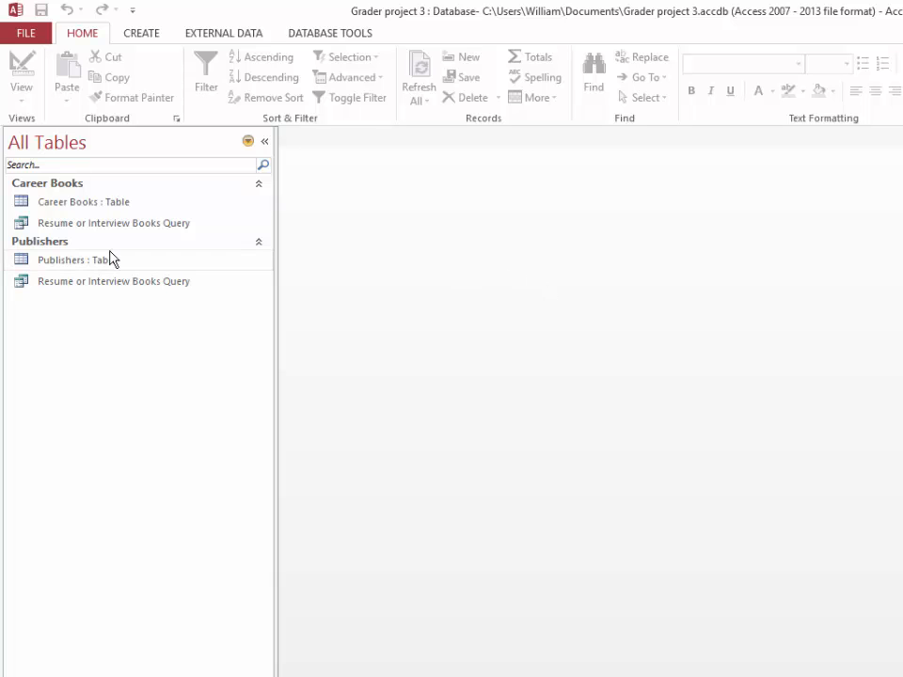
# Create a form based on the Career Books table
pyautogui.click(85, 203)
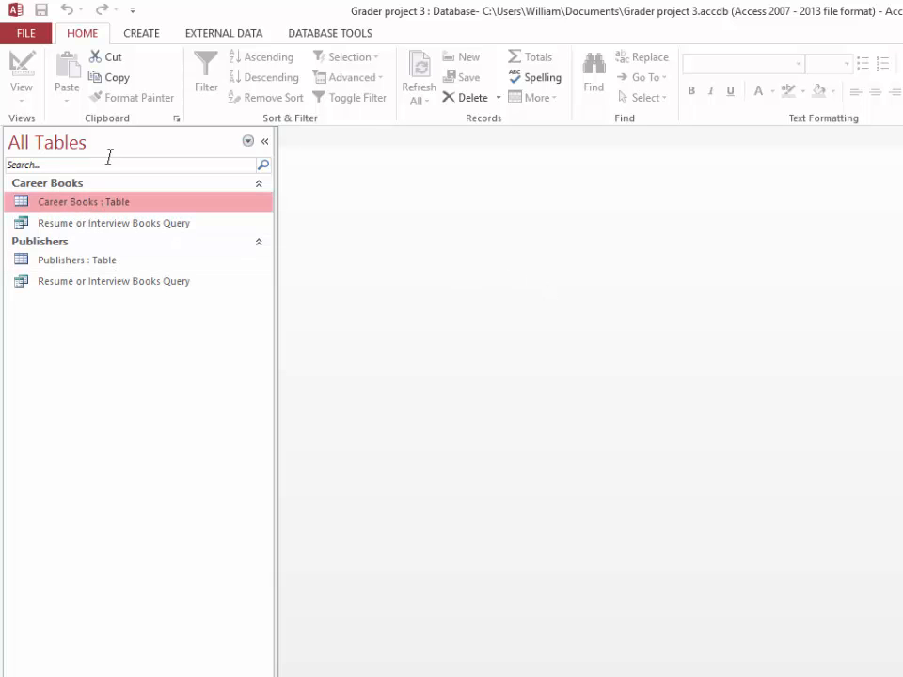
pyautogui.click(143, 37)
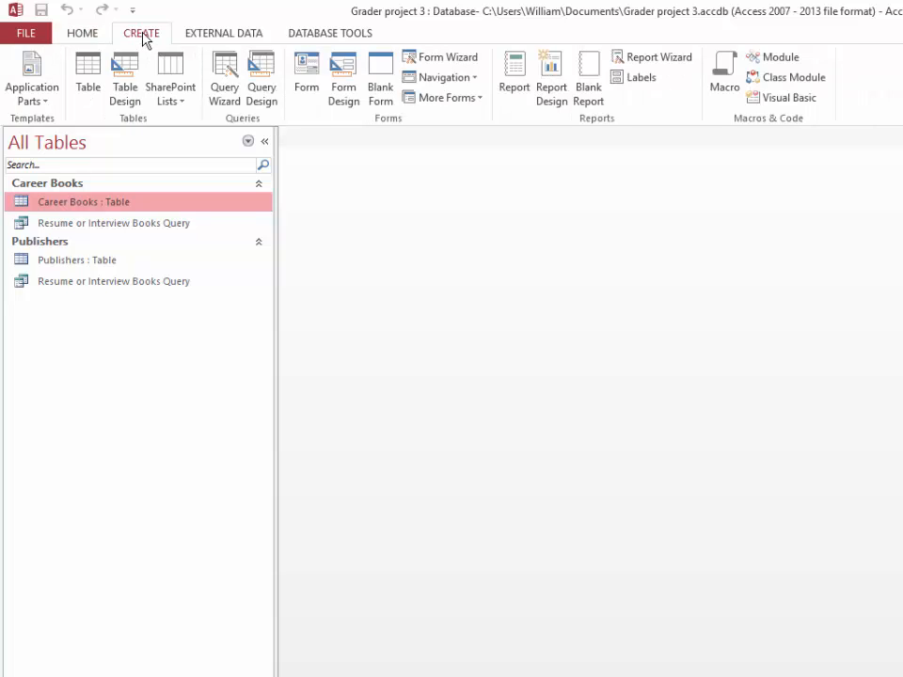
pyautogui.click(308, 92)
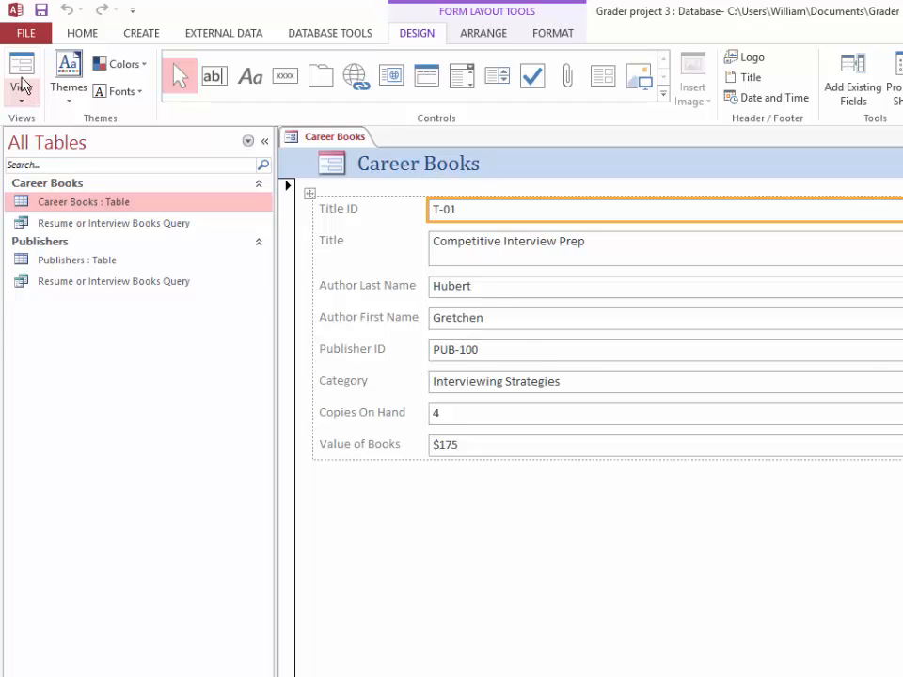
# Save the new form as a database object named Career Book Form
pyautogui.click(14, 33)
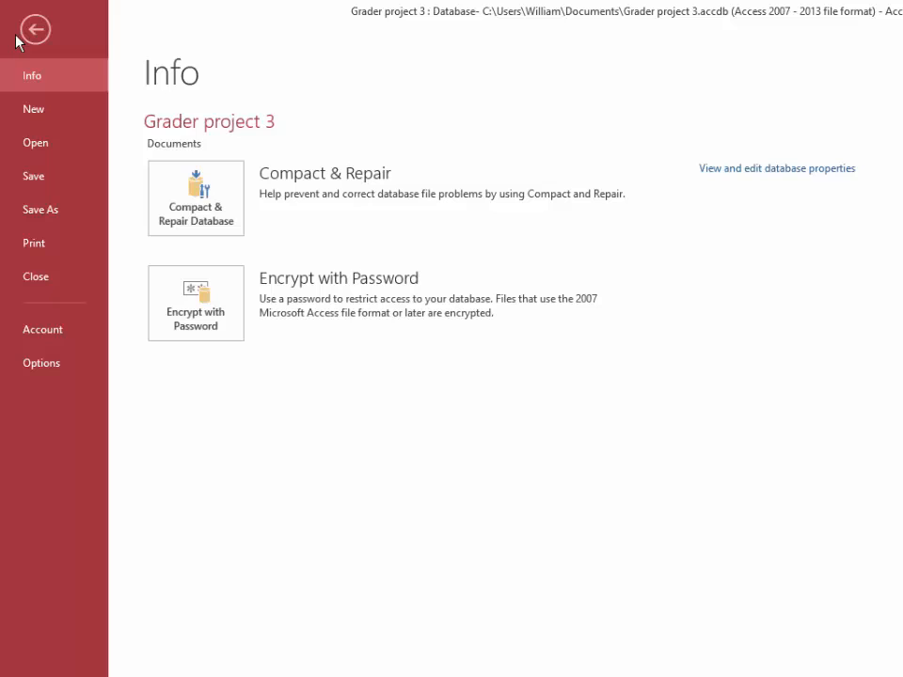
pyautogui.click(39, 213)
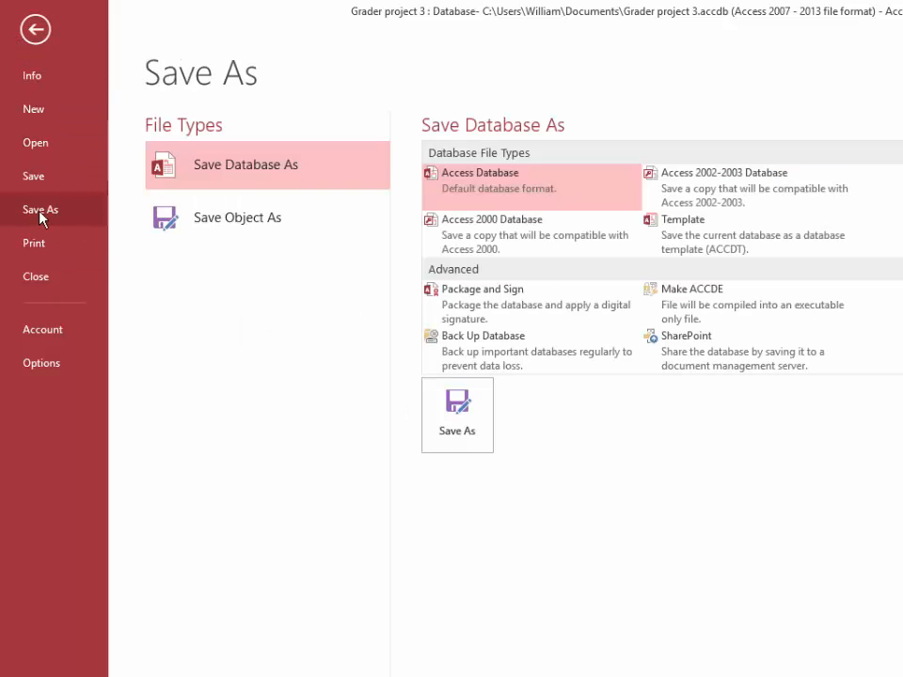
pyautogui.click(213, 226)
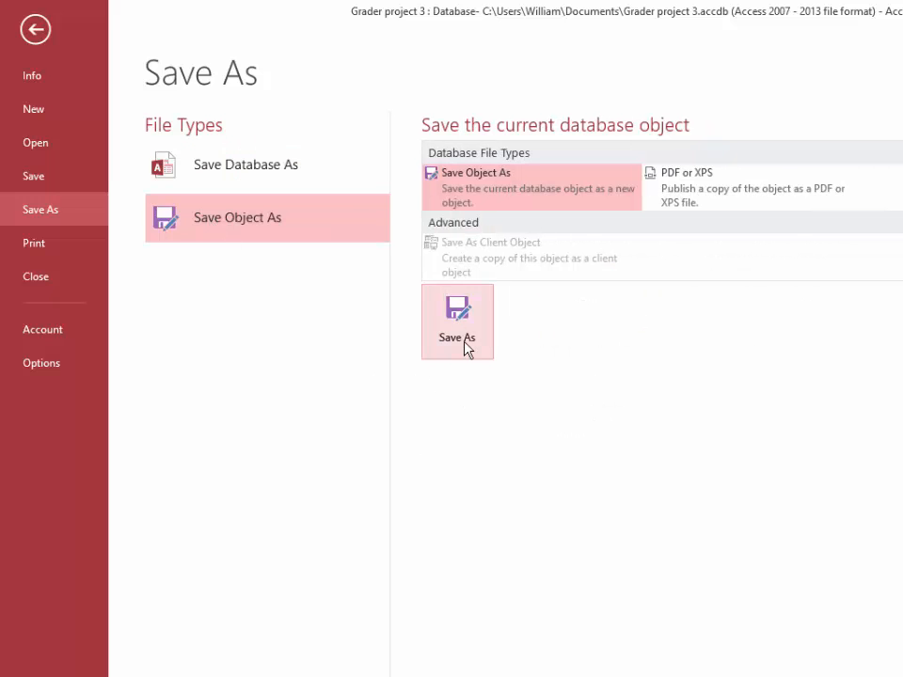
pyautogui.click(467, 348)
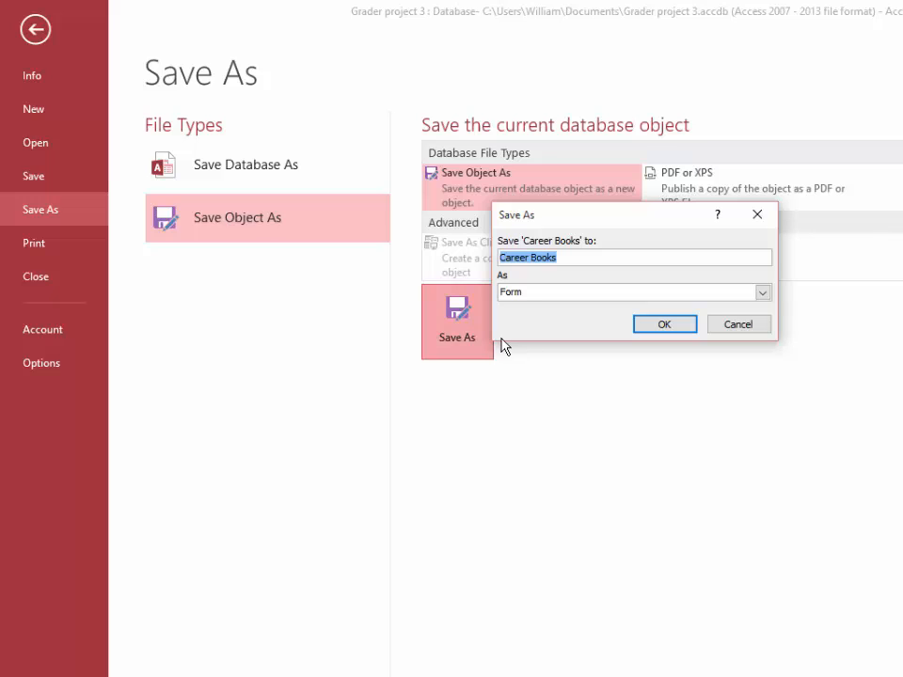
pyautogui.write('Car')
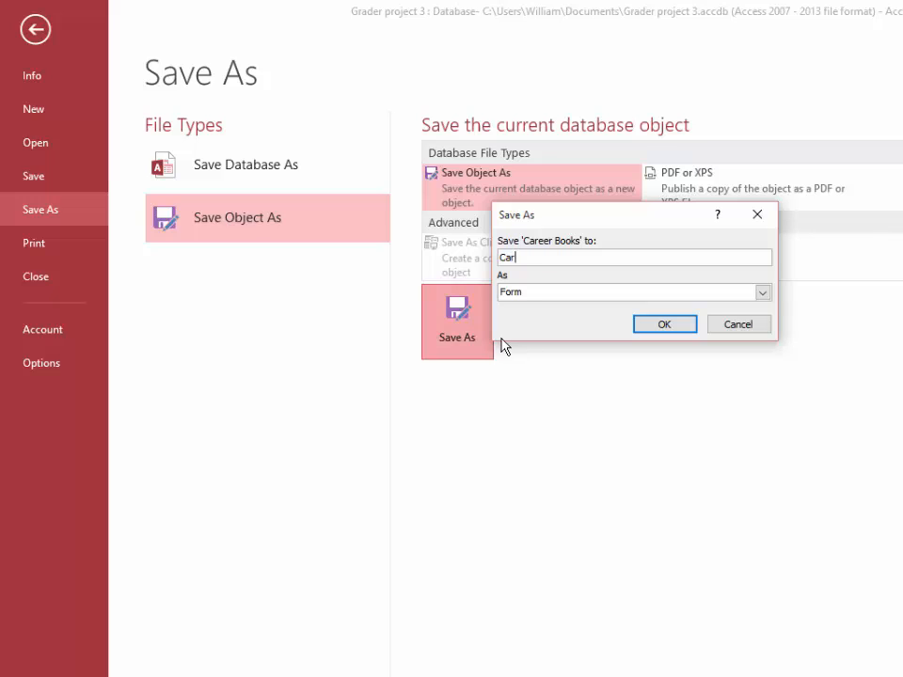
pyautogui.write('eer Book form')
pyautogui.press('BackSpace')
pyautogui.press('BackSpace')
pyautogui.press('BackSpace')
pyautogui.press('BackSpace')
pyautogui.write('form')
pyautogui.press('BackSpace')
pyautogui.press('BackSpace')
pyautogui.press('BackSpace')
pyautogui.press('BackSpace')
pyautogui.write('Form')
pyautogui.click(664, 324)
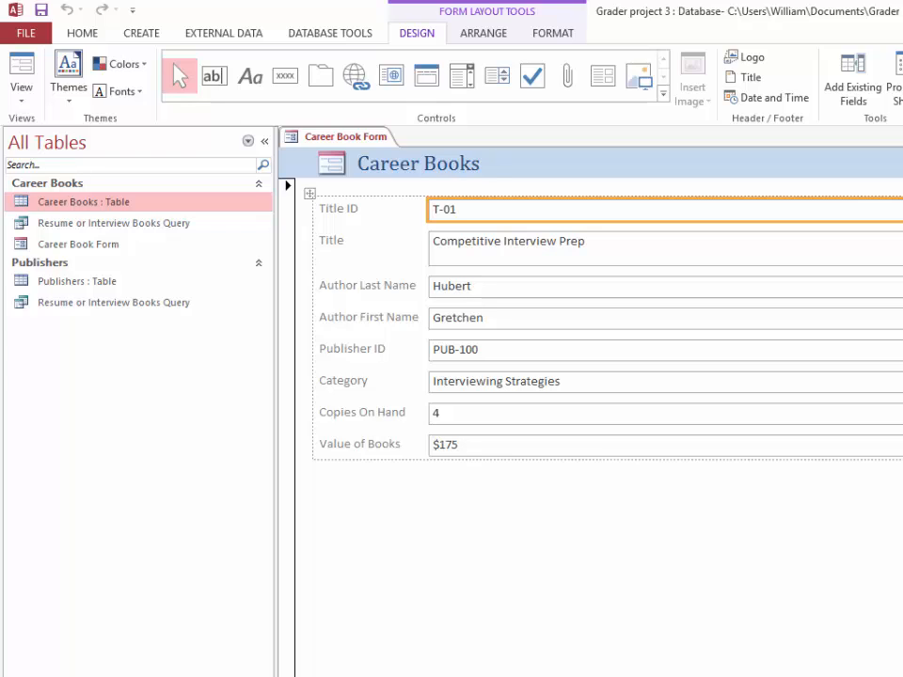
# Go to a new blank record in the Career Book Form and switch to Form view
pyautogui.click(464, 676)
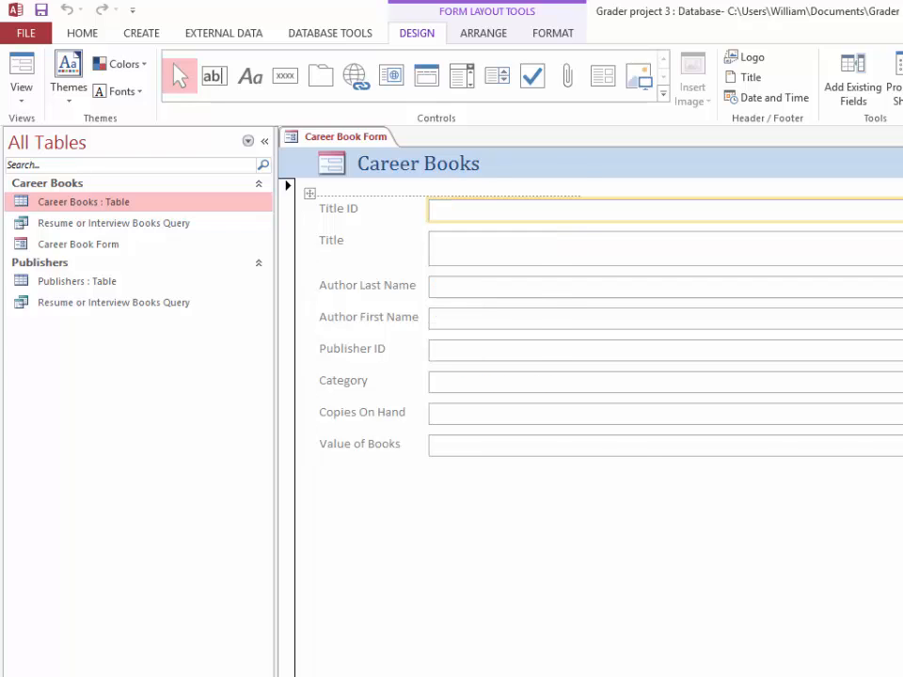
pyautogui.click(446, 214)
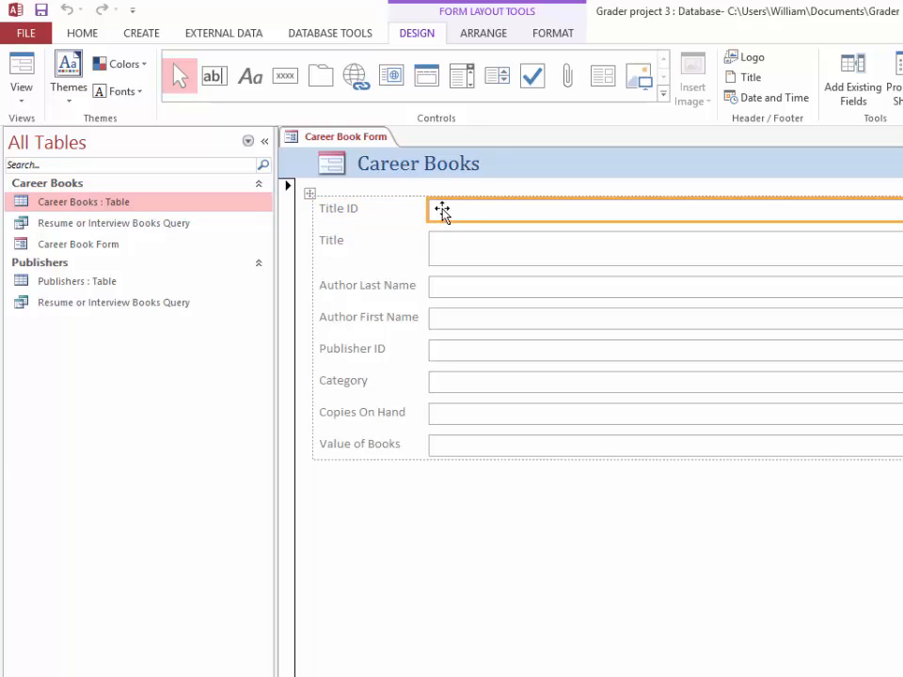
pyautogui.click(23, 98)
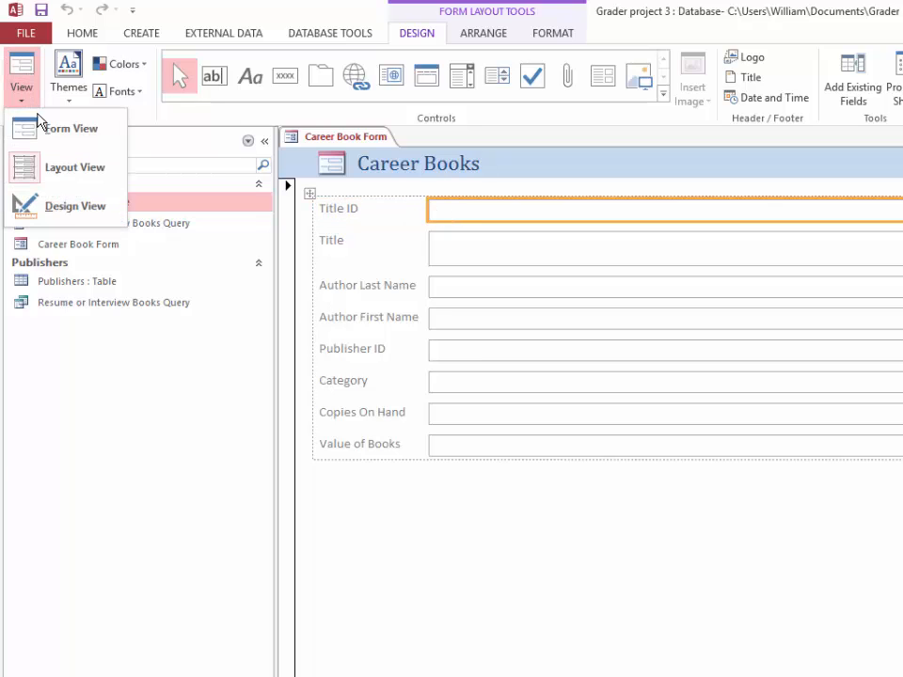
pyautogui.click(48, 127)
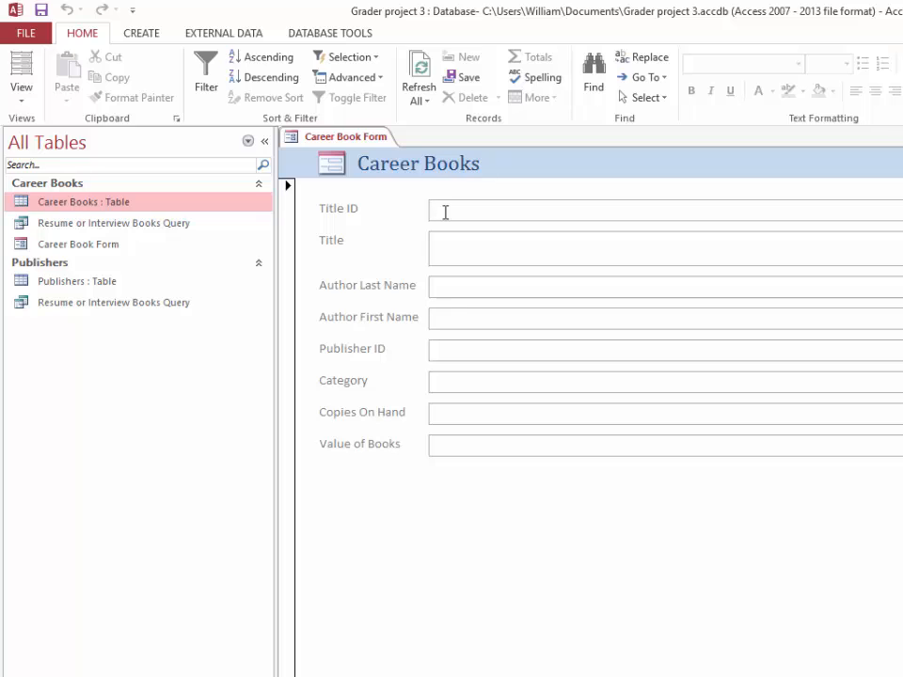
# Enter T-25 as the new record's Title ID and Effective Networking as its Title
pyautogui.write('T-25')
pyautogui.press('Tab')
pyautogui.write('Effective Networking')
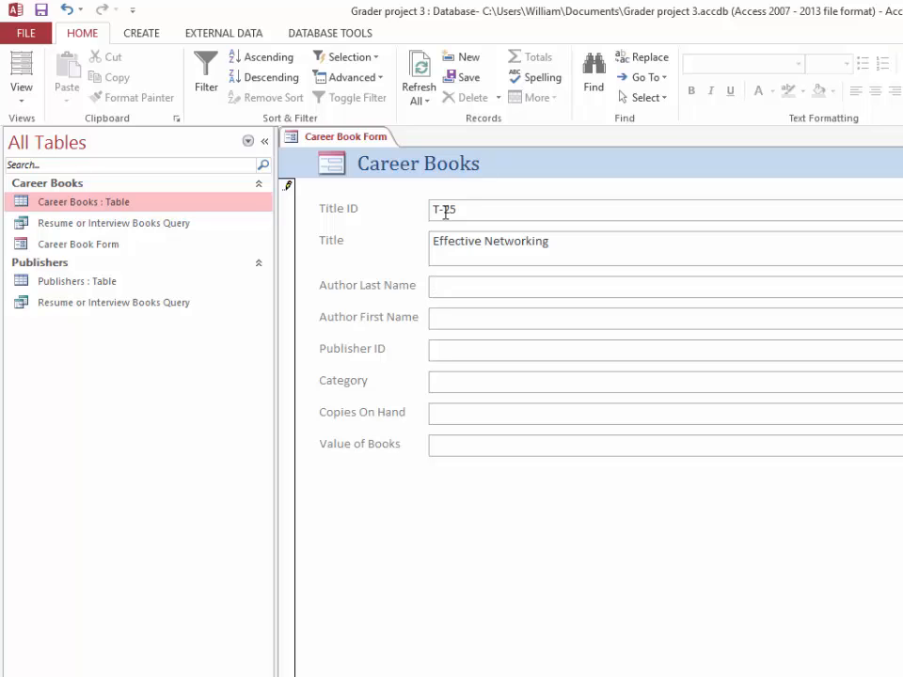
# Fill in the author's last and first names and enter PUB-109 as the Publisher ID
pyautogui.write('Nunez')
pyautogui.press('Tab')
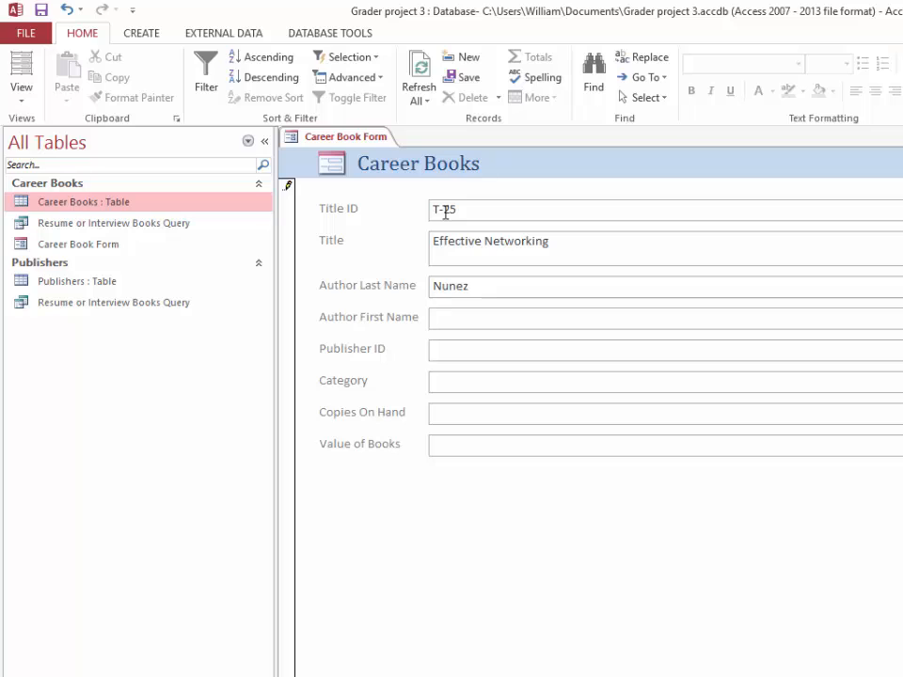
pyautogui.write('Charlene')
pyautogui.press('Tab')
pyautogui.write('PUB-109')
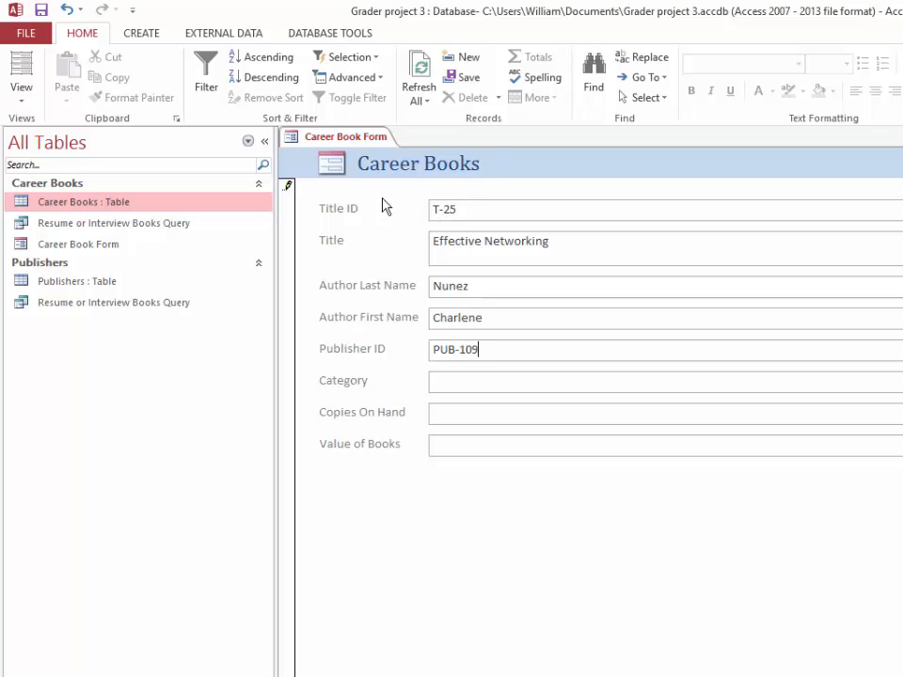
# Set the Category to Job Search, Copies On Hand to 6 and Value of Books to 180
pyautogui.click(466, 385)
pyautogui.write('Job Ser')
pyautogui.write('rch')
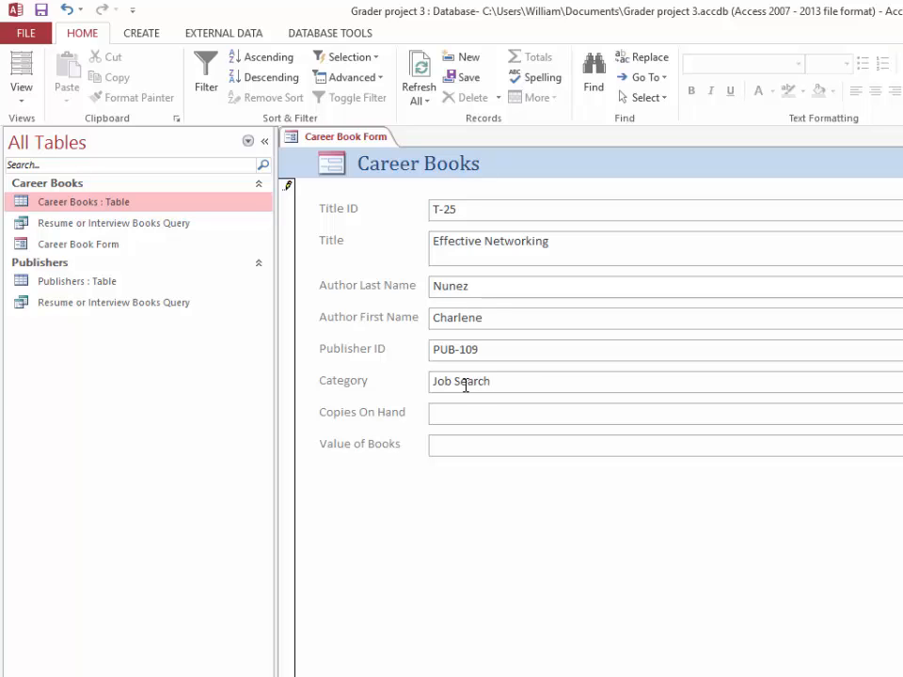
pyautogui.click(459, 422)
pyautogui.write('6')
pyautogui.click(449, 437)
pyautogui.write('180')
pyautogui.click(470, 383)
pyautogui.tripleClick(470, 383)
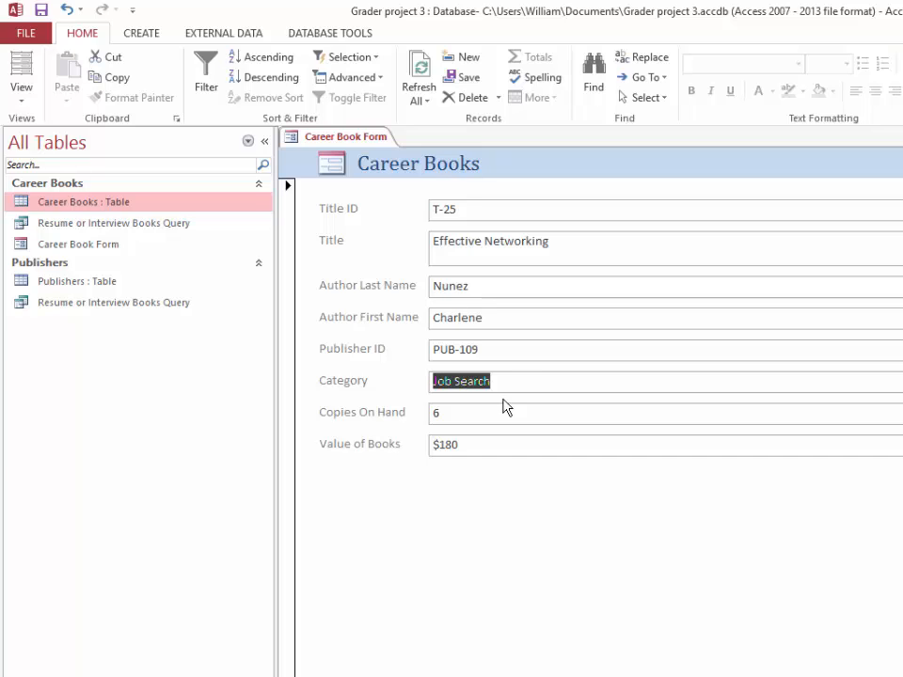
pyautogui.click(551, 415)
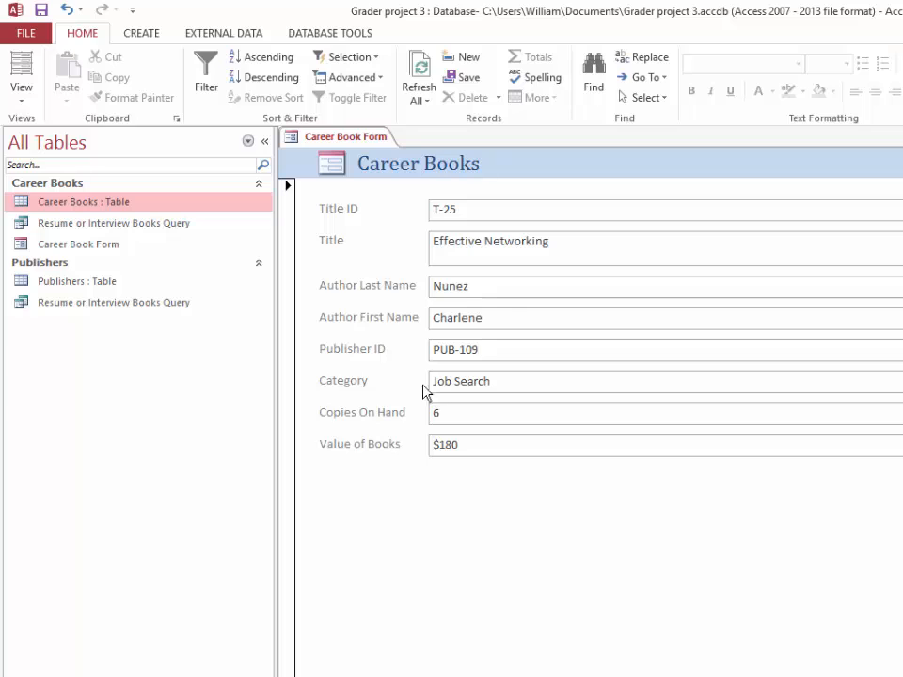
# Find the record with Title ID T-19 and delete the whole record
pyautogui.click(475, 209)
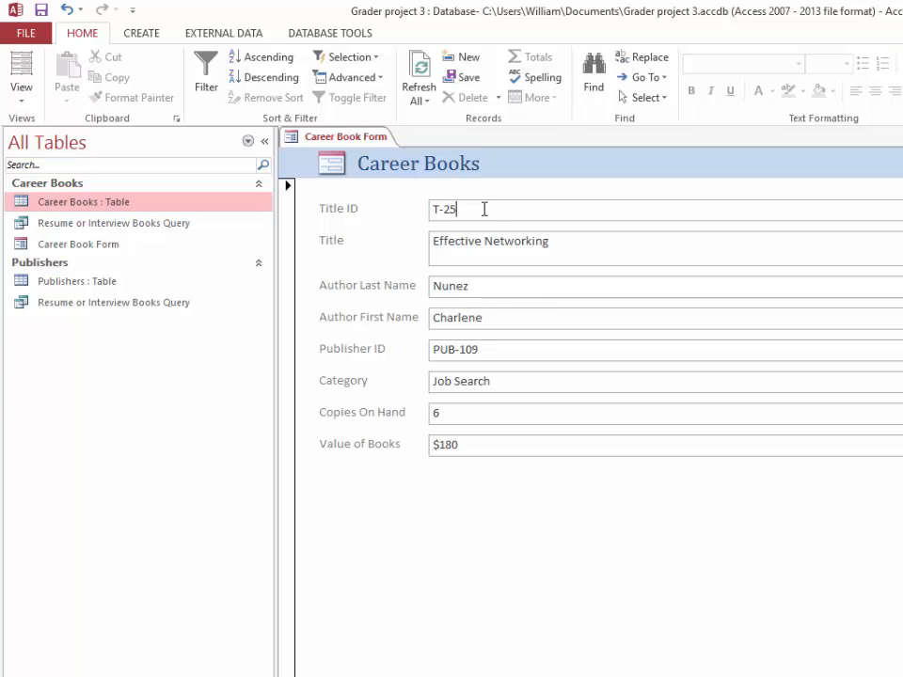
pyautogui.click(596, 92)
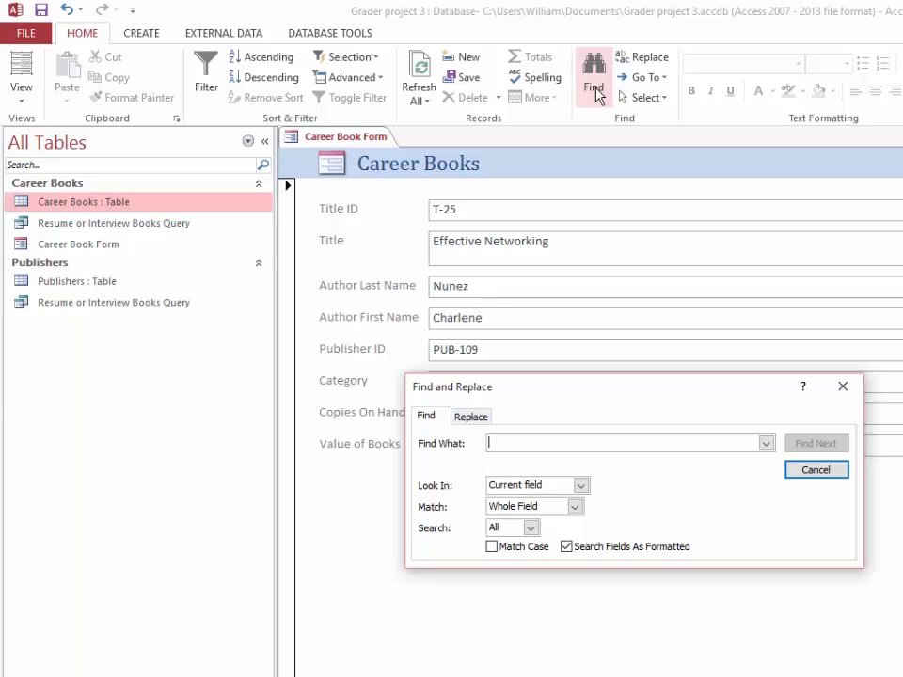
pyautogui.write('T-19')
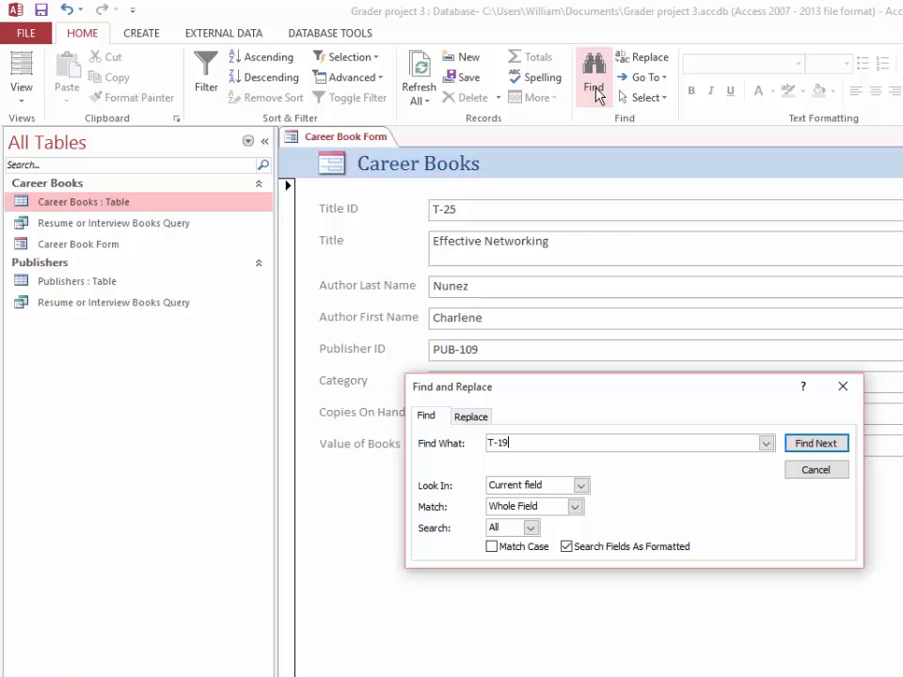
pyautogui.press('Return')
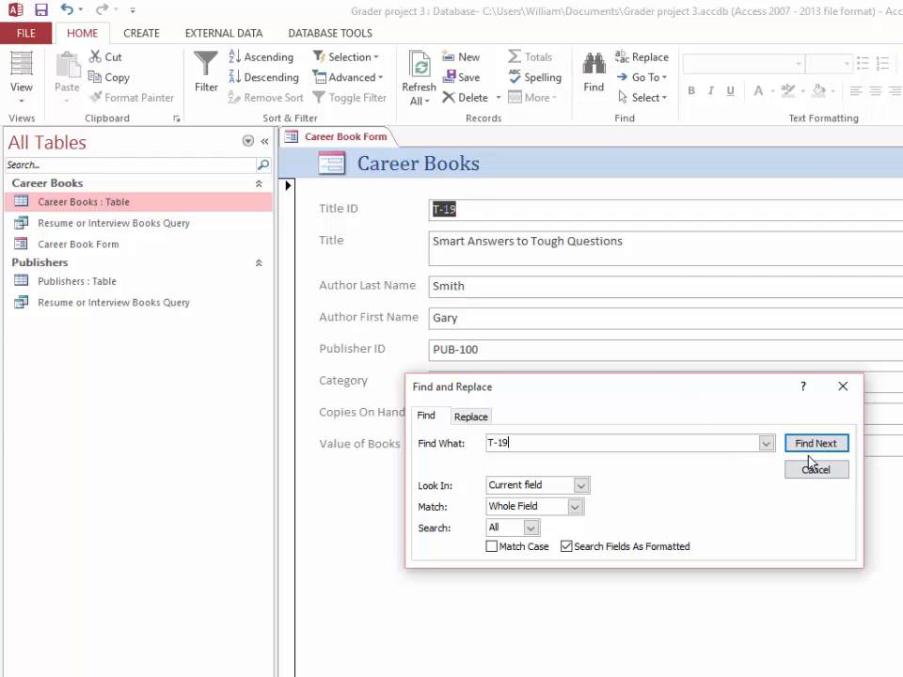
pyautogui.click(842, 387)
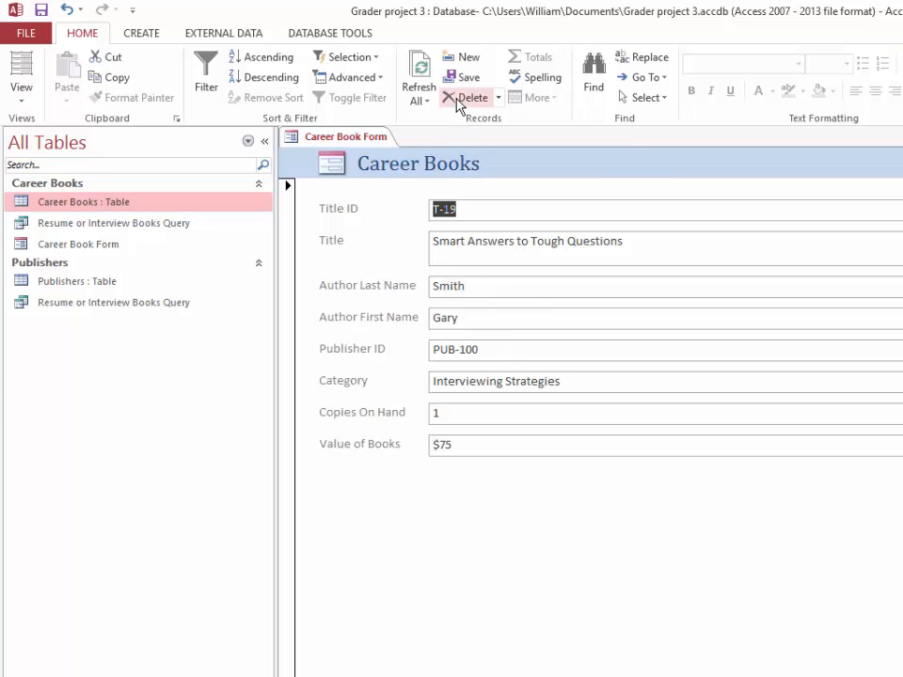
pyautogui.click(501, 103)
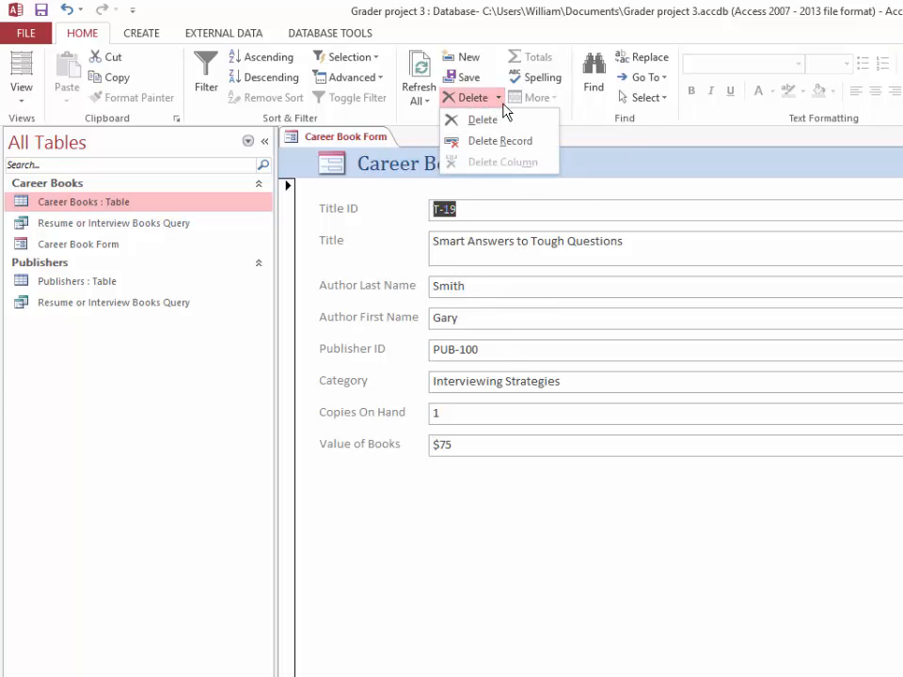
pyautogui.click(505, 143)
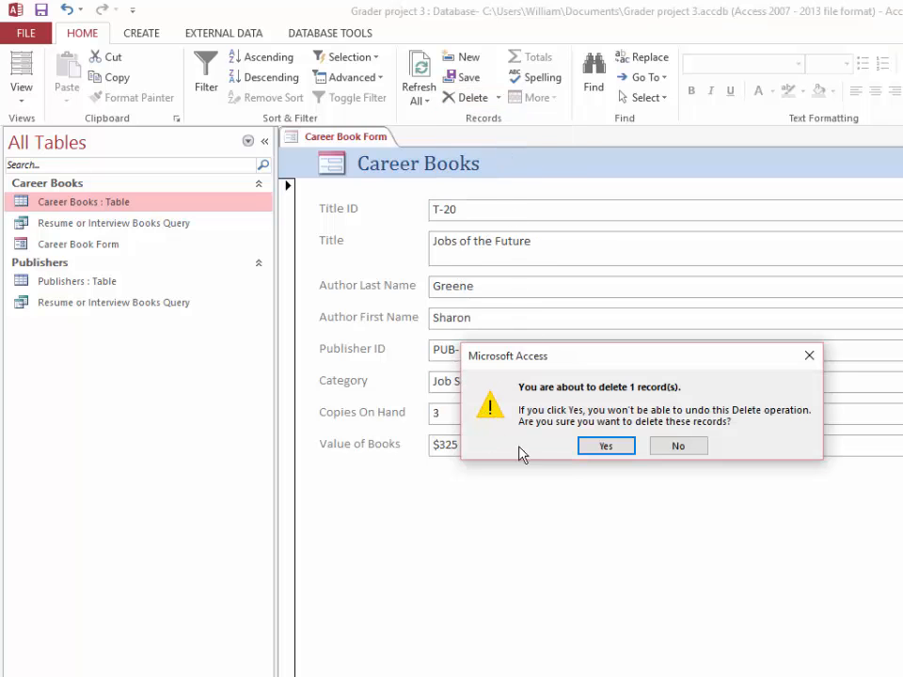
pyautogui.click(605, 448)
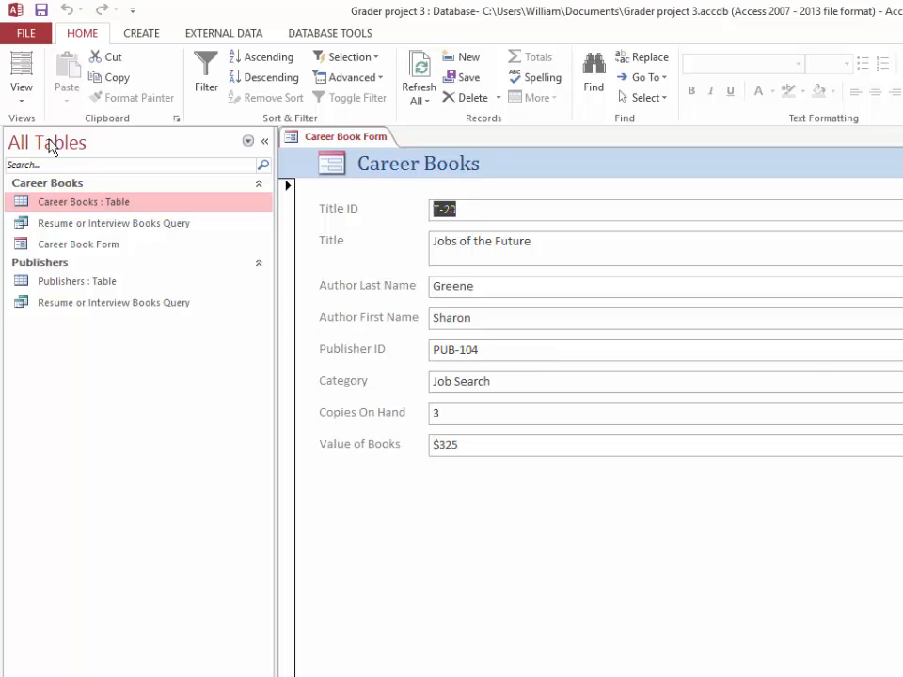
# Set the column width to 7.5 inches in the page setup for printing the Career Book Form
pyautogui.click(20, 34)
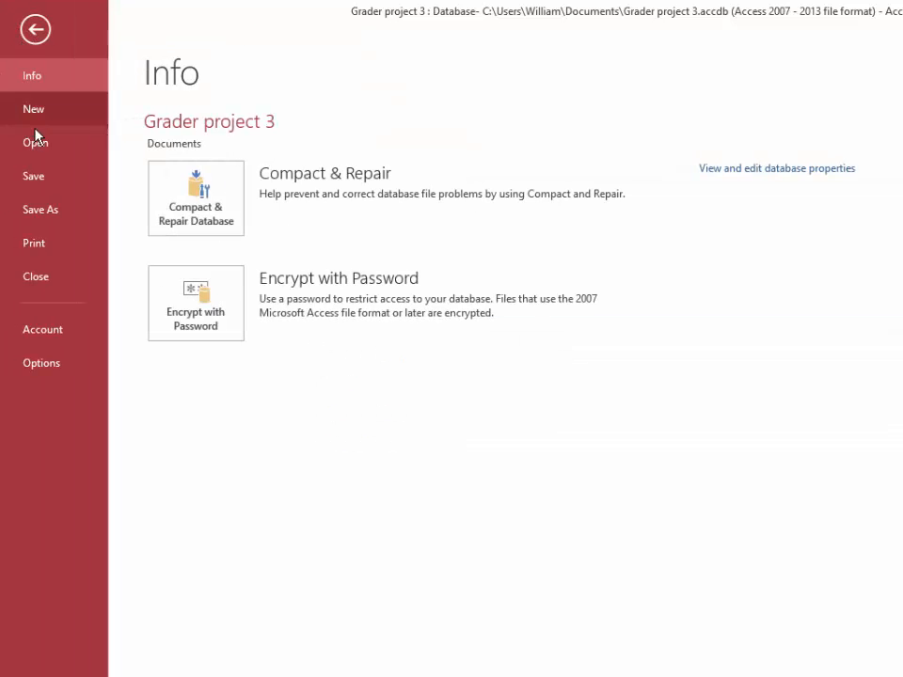
pyautogui.click(35, 245)
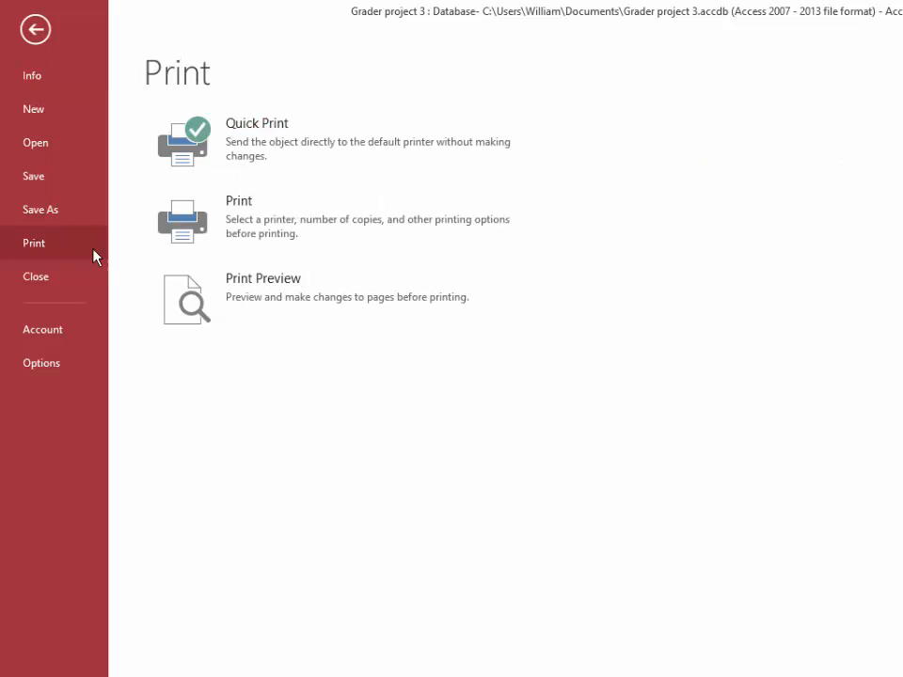
pyautogui.click(232, 218)
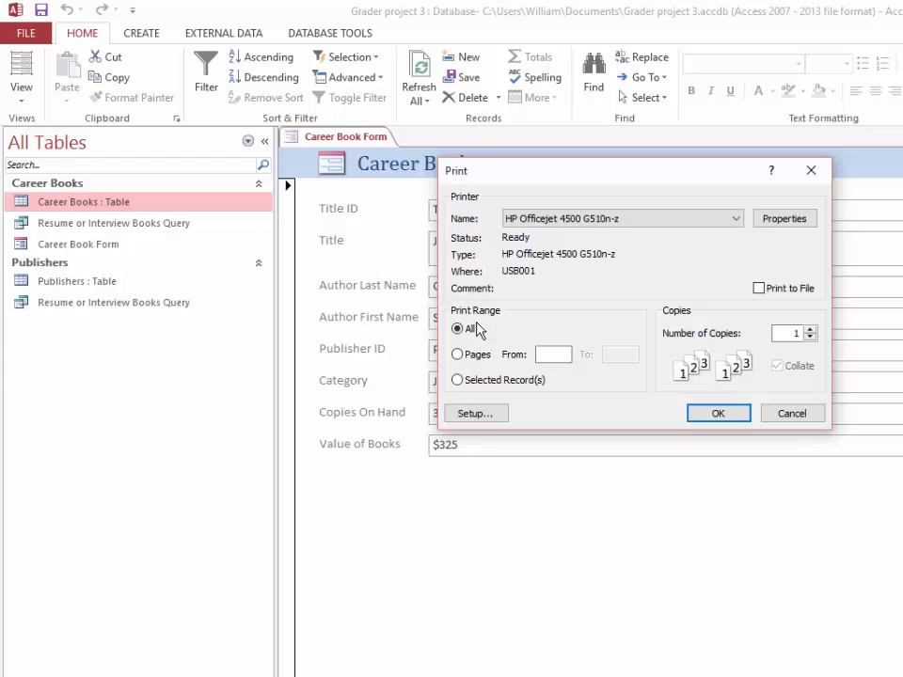
pyautogui.click(488, 416)
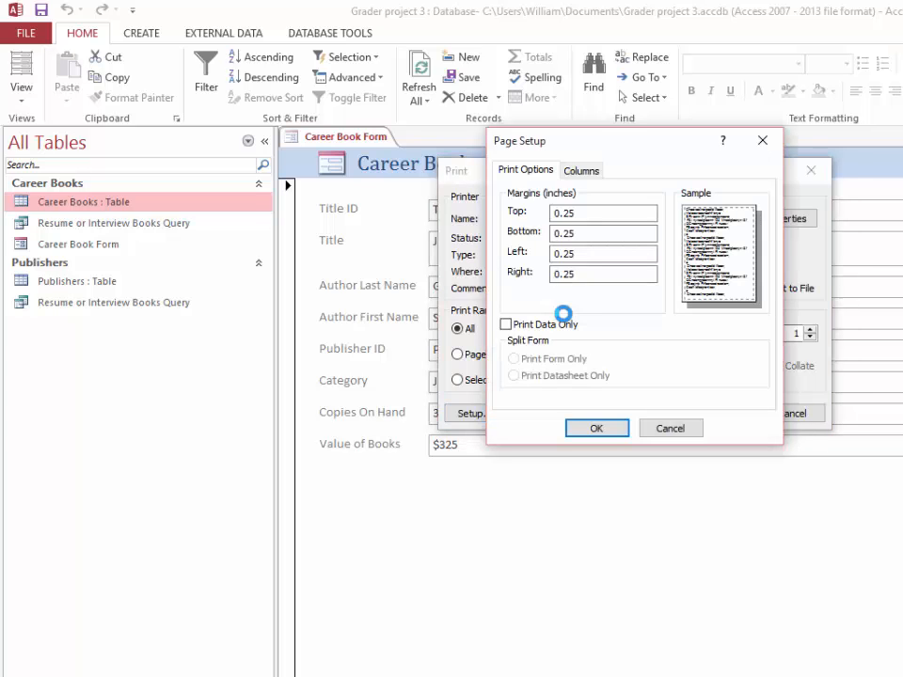
pyautogui.click(577, 173)
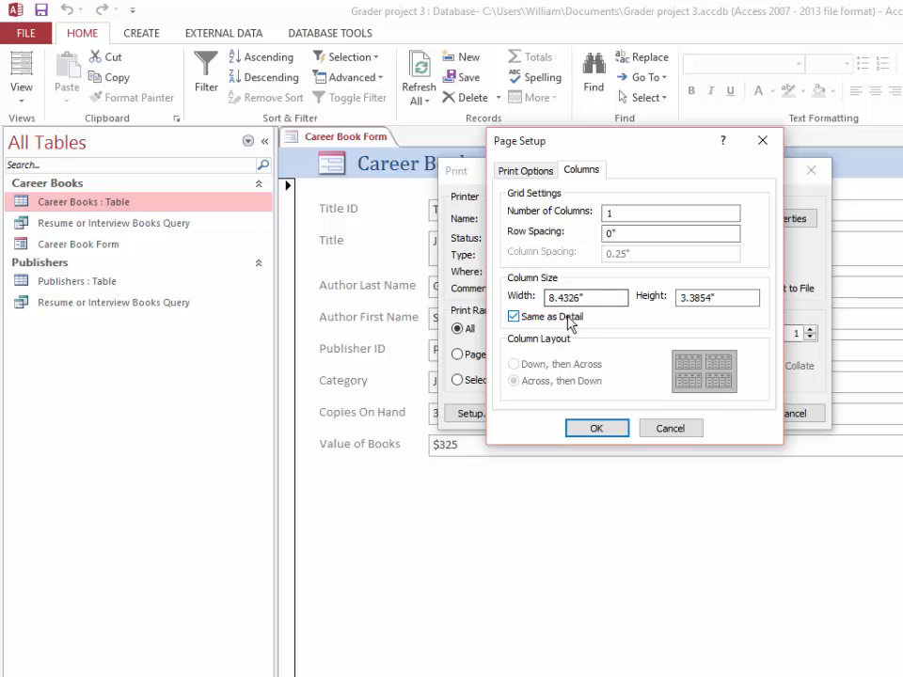
pyautogui.moveTo(596, 298); pyautogui.dragTo(533, 297)
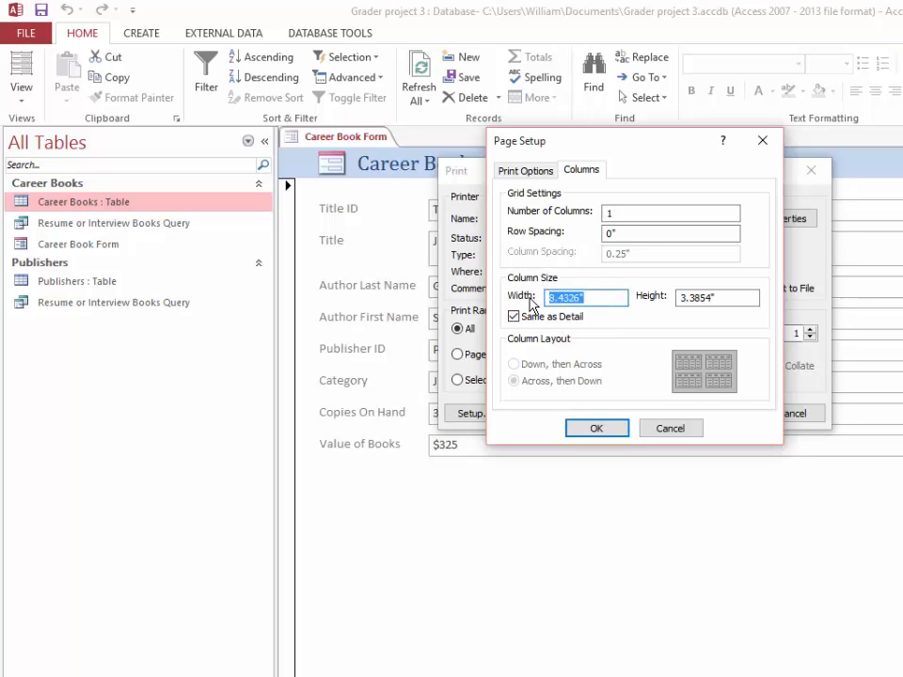
pyautogui.write('7.5')
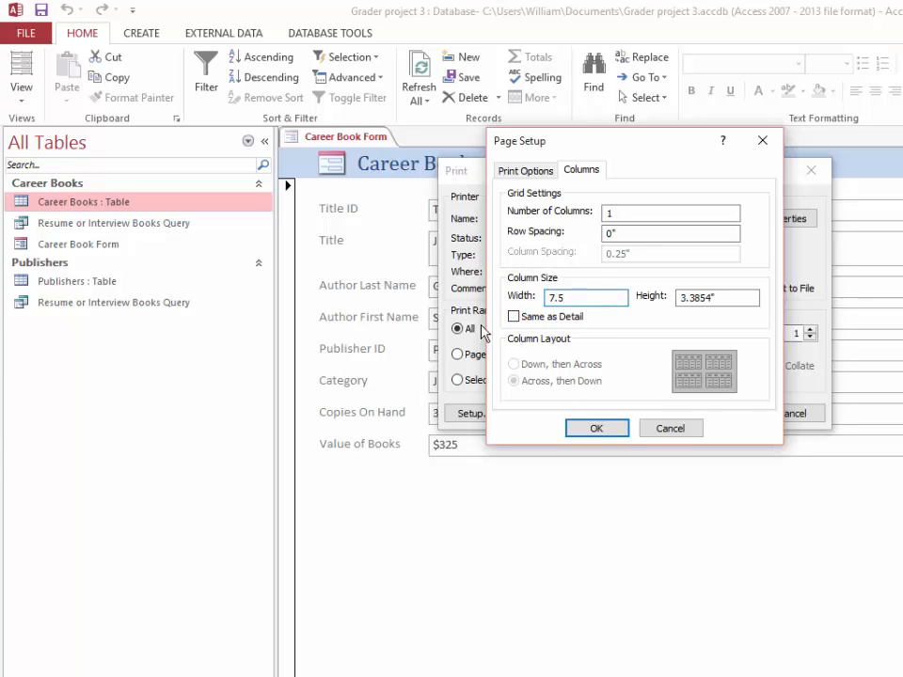
pyautogui.click(600, 430)
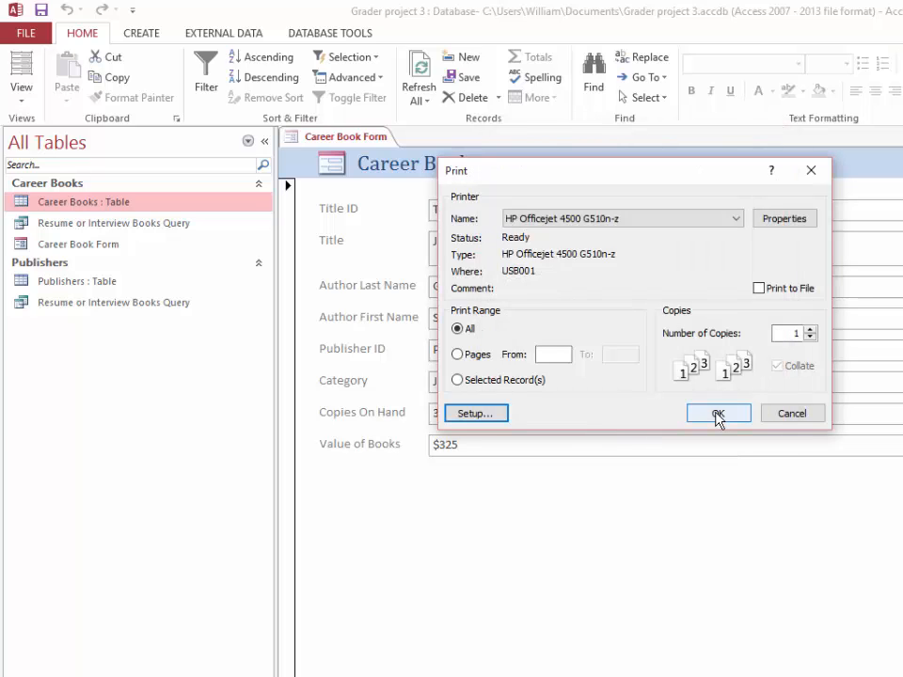
# Print all records of the Career Book Form and save the form
pyautogui.click(718, 417)
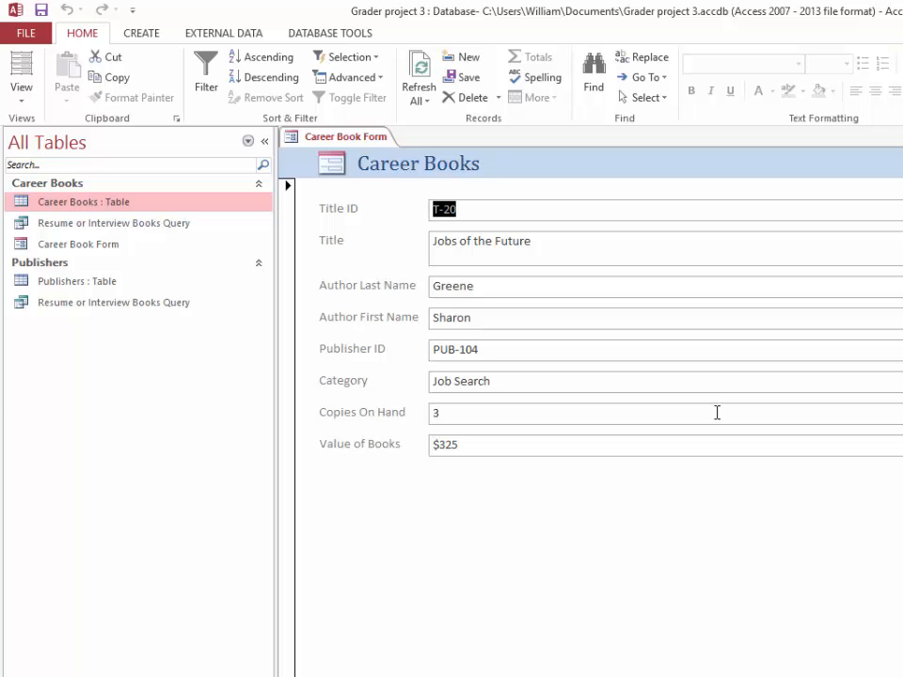
pyautogui.click(41, 9)
# Start Filter By Form on the Career Book Form and enter Interviewing Strategies as the Category criterion
pyautogui.click(356, 81)
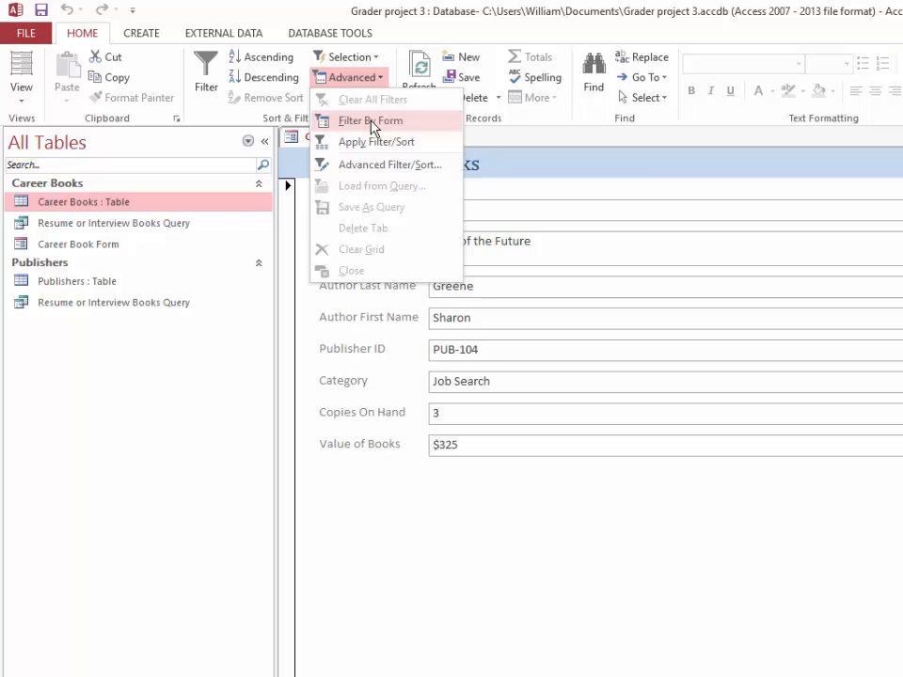
pyautogui.click(373, 121)
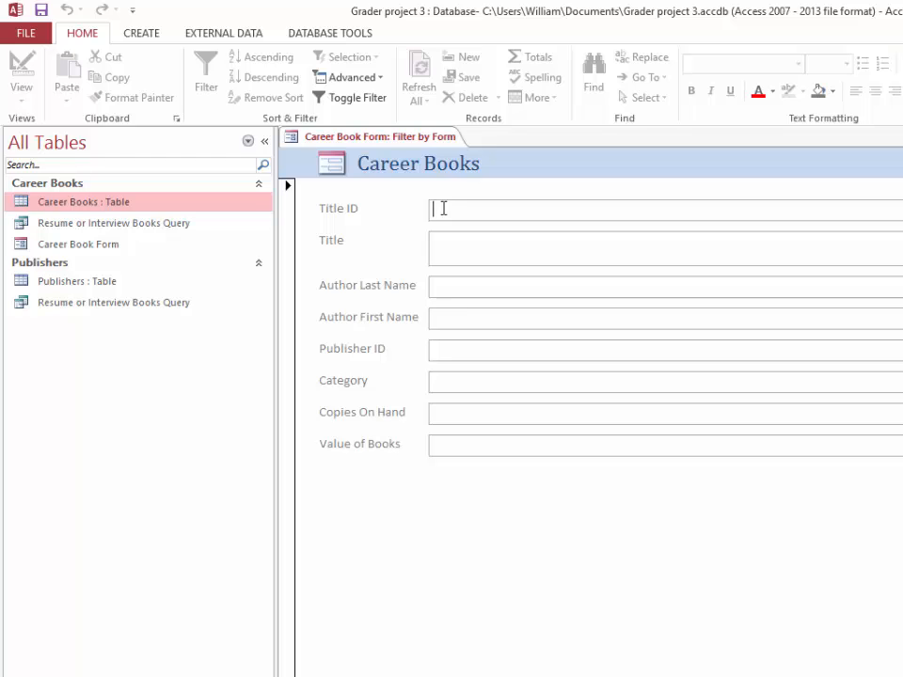
pyautogui.click(444, 385)
pyautogui.write('Inte')
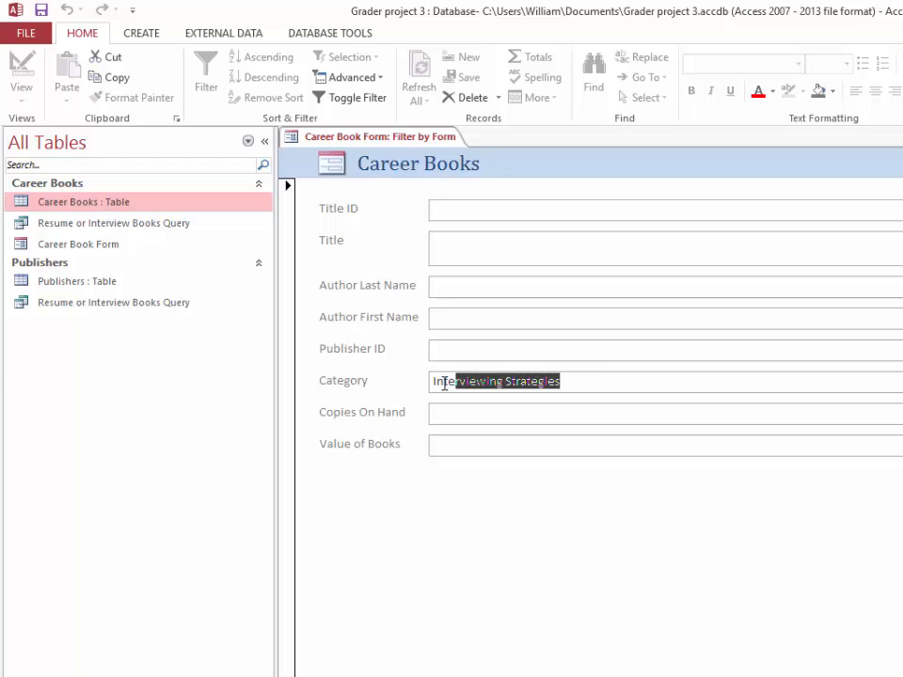
pyautogui.write('rviewing Str')
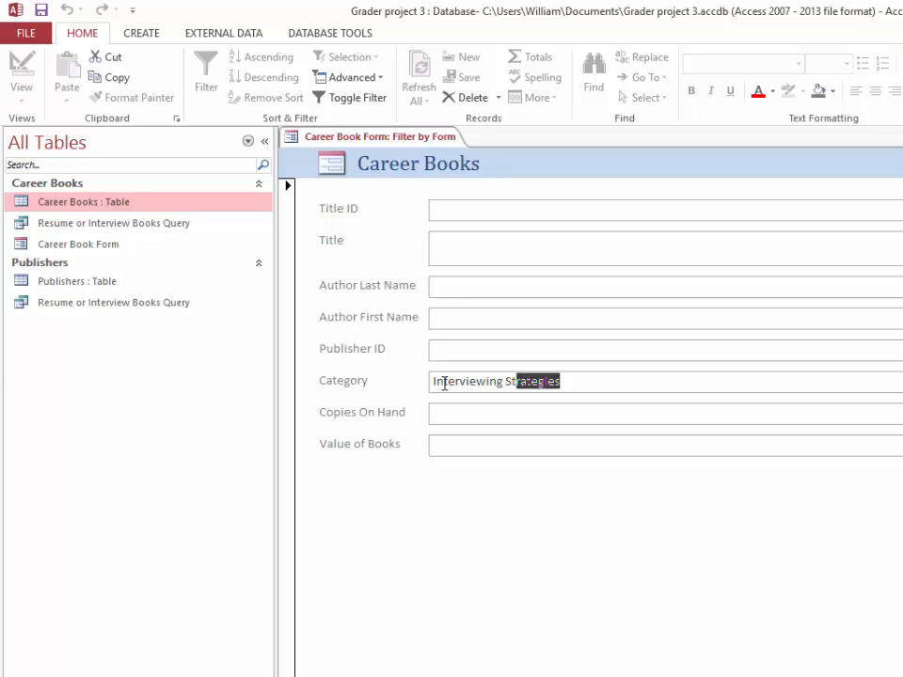
pyautogui.write('ategies')
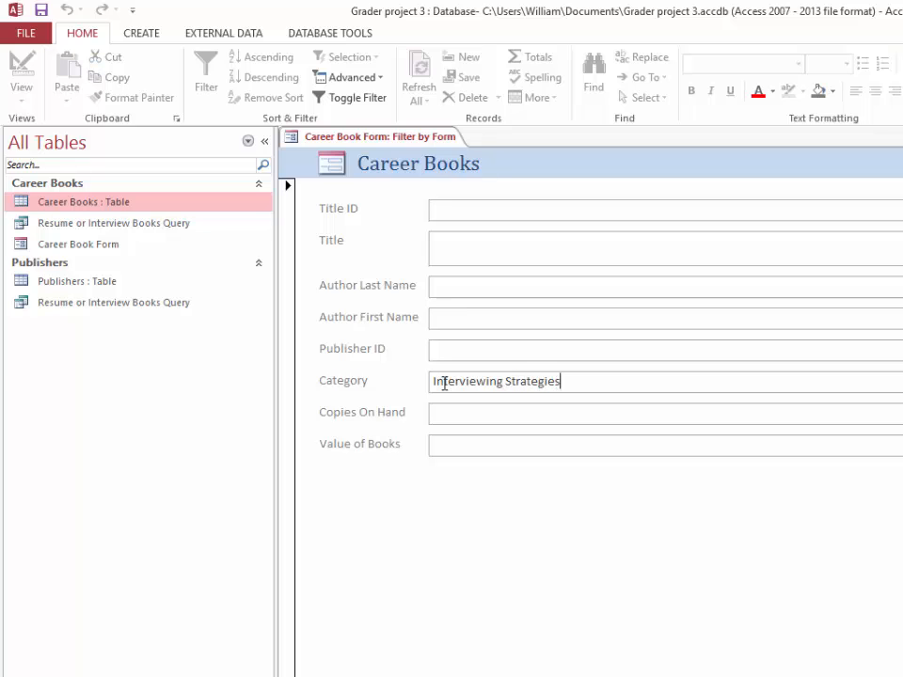
pyautogui.click(491, 411)
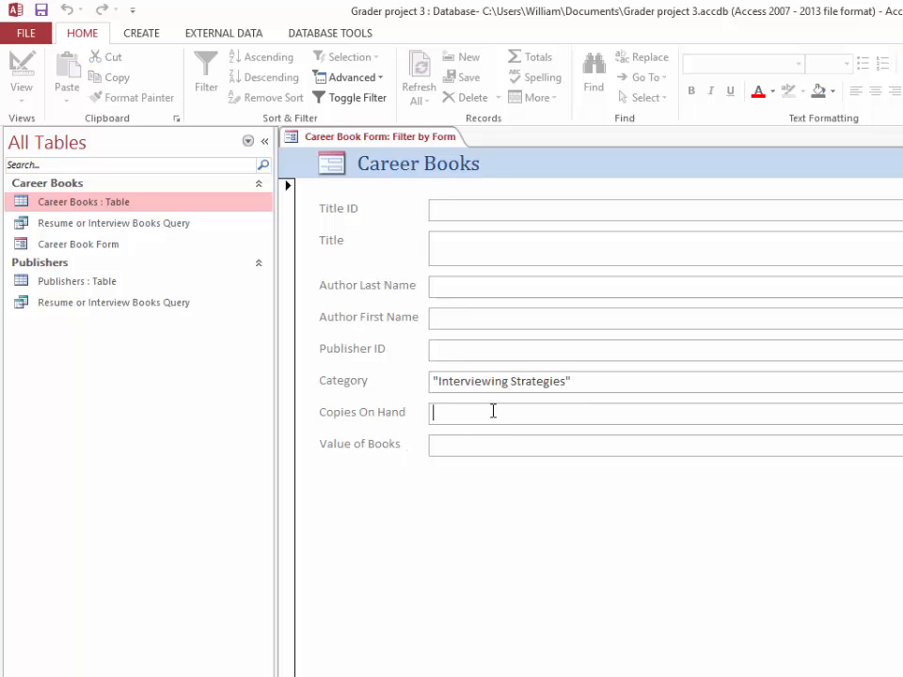
# Add Resumes as an alternative (Or) Category criterion and apply the filter
pyautogui.click(588, 383)
pyautogui.press('BackSpace')
pyautogui.press('BackSpace')
pyautogui.press('BackSpace')
pyautogui.press('BackSpace')
pyautogui.press('BackSpace')
pyautogui.press('BackSpace')
pyautogui.press('BackSpace')
pyautogui.press('BackSpace')
pyautogui.press('BackSpace')
pyautogui.press('BackSpace')
pyautogui.press('BackSpace')
pyautogui.press('BackSpace')
pyautogui.press('BackSpace')
pyautogui.press('BackSpace')
pyautogui.press('BackSpace')
pyautogui.press('BackSpace')
pyautogui.press('BackSpace')
pyautogui.press('BackSpace')
pyautogui.press('BackSpace')
pyautogui.press('BackSpace')
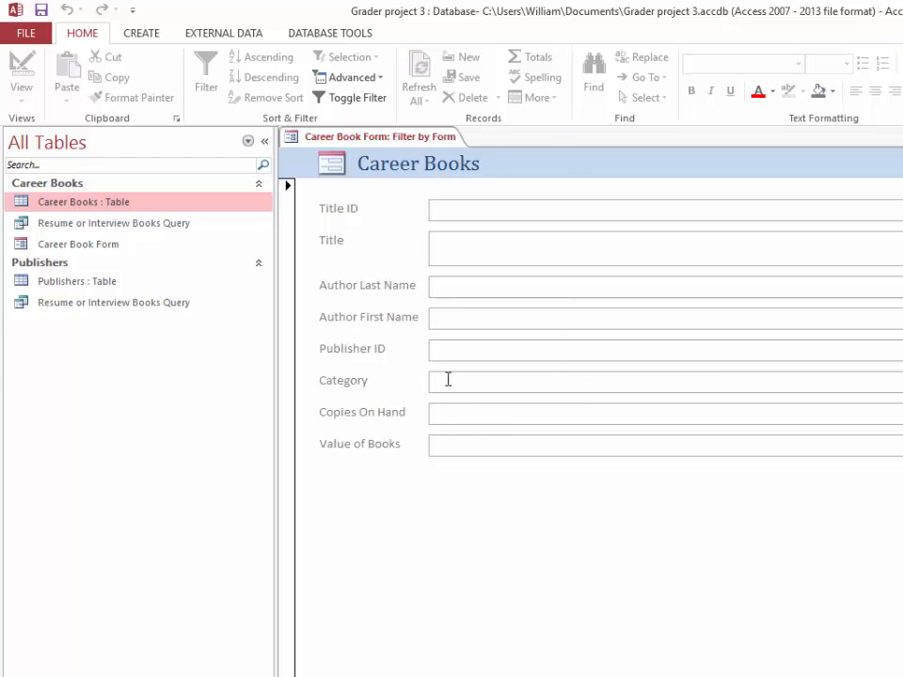
pyautogui.write('Resume')
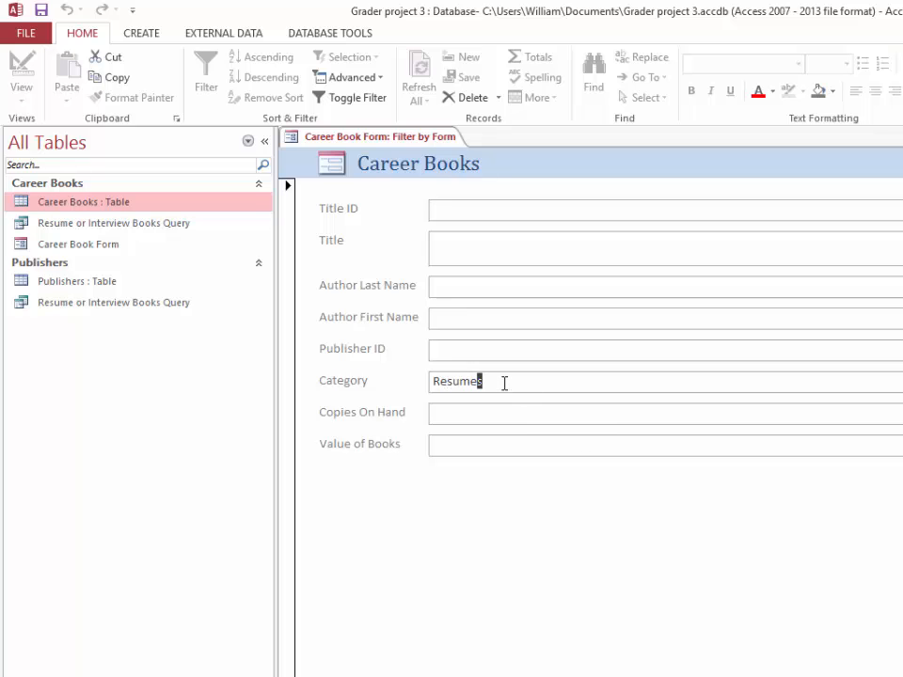
pyautogui.write('s')
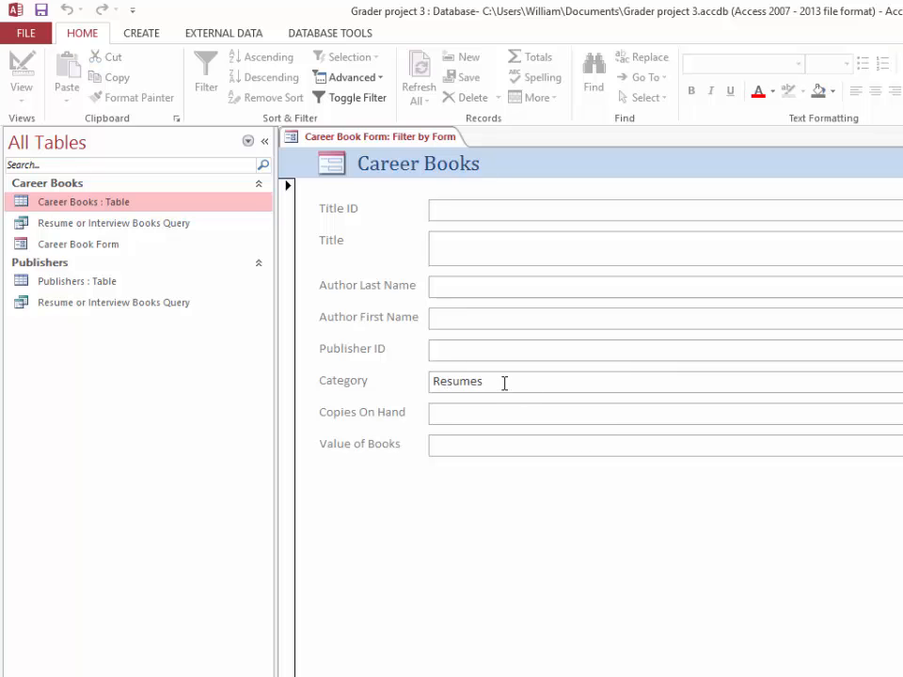
pyautogui.click(370, 80)
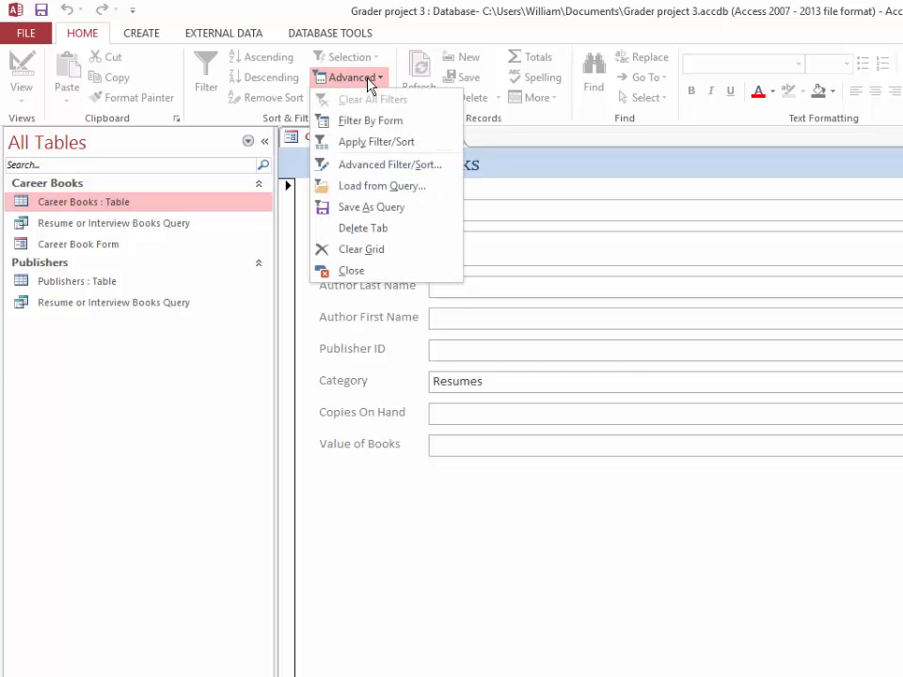
pyautogui.click(374, 142)
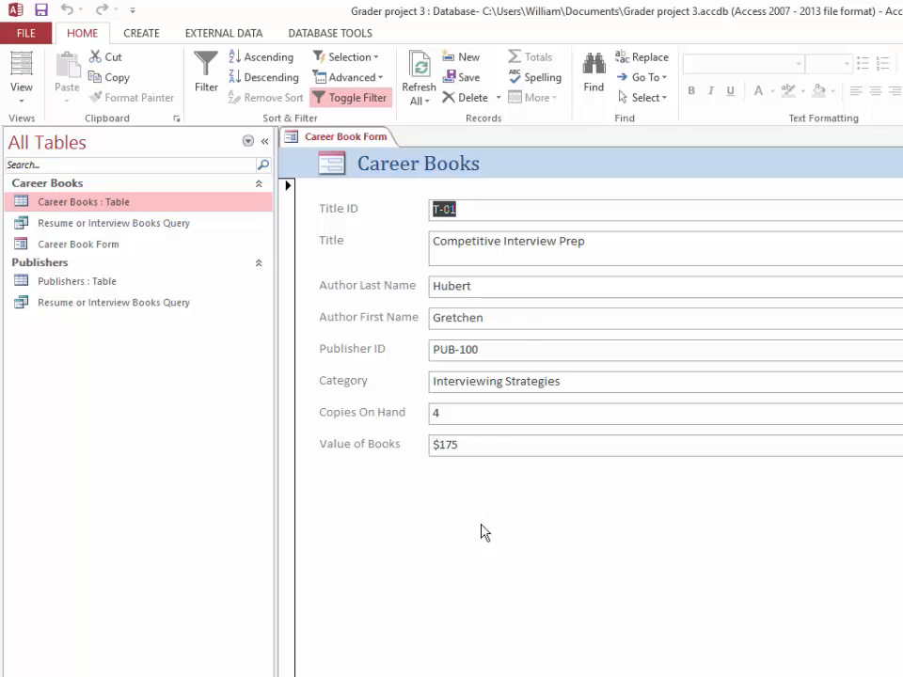
# Page through the filtered records and check the Category of each book
pyautogui.press('pagedown')
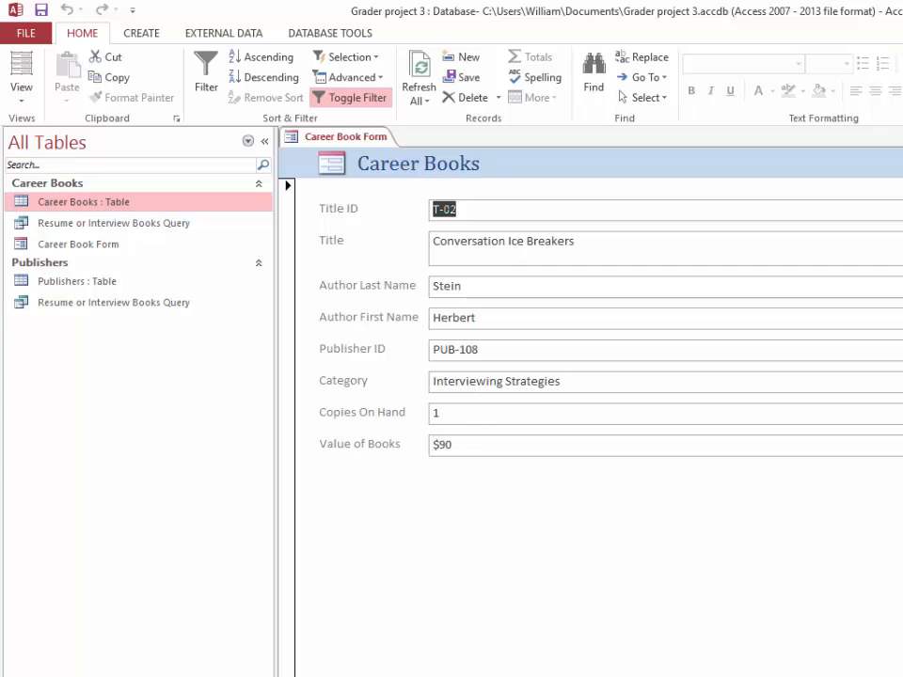
pyautogui.press('pagedown')
pyautogui.press('pagedown')
pyautogui.press('pagedown')
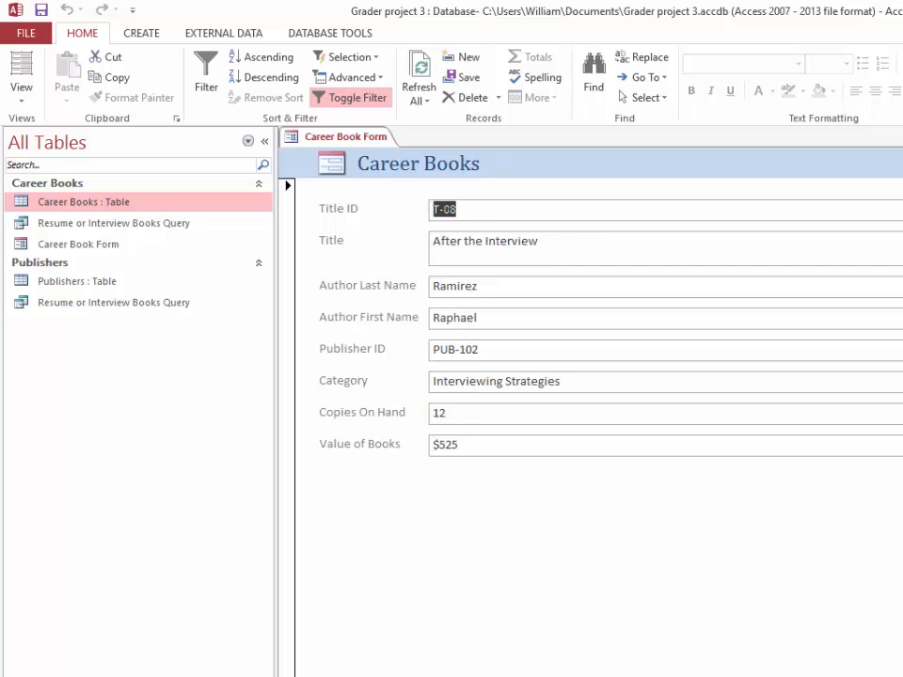
pyautogui.press('pagedown')
pyautogui.press('pagedown')
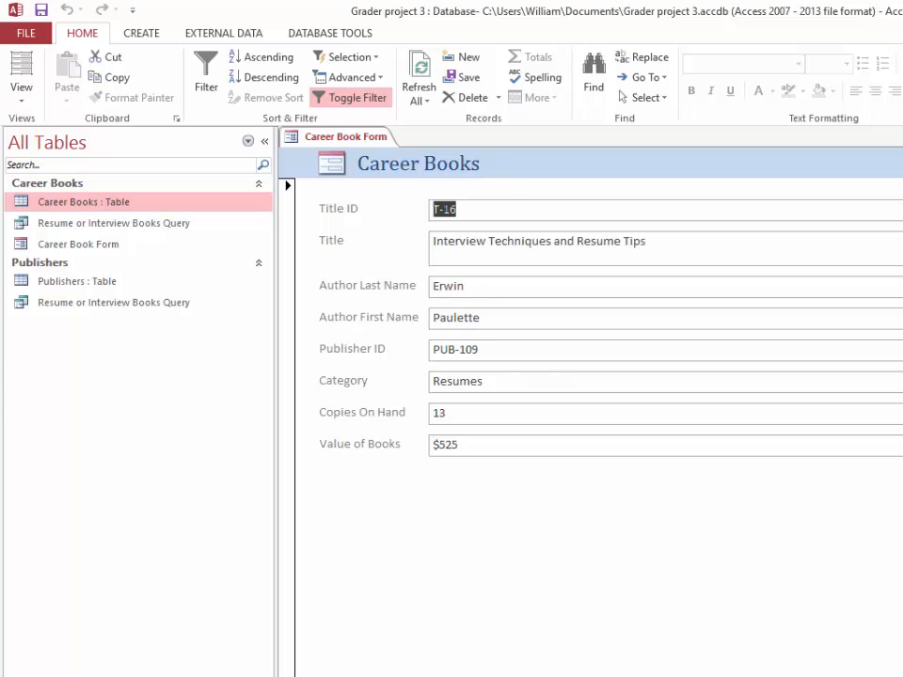
pyautogui.press('pagedown')
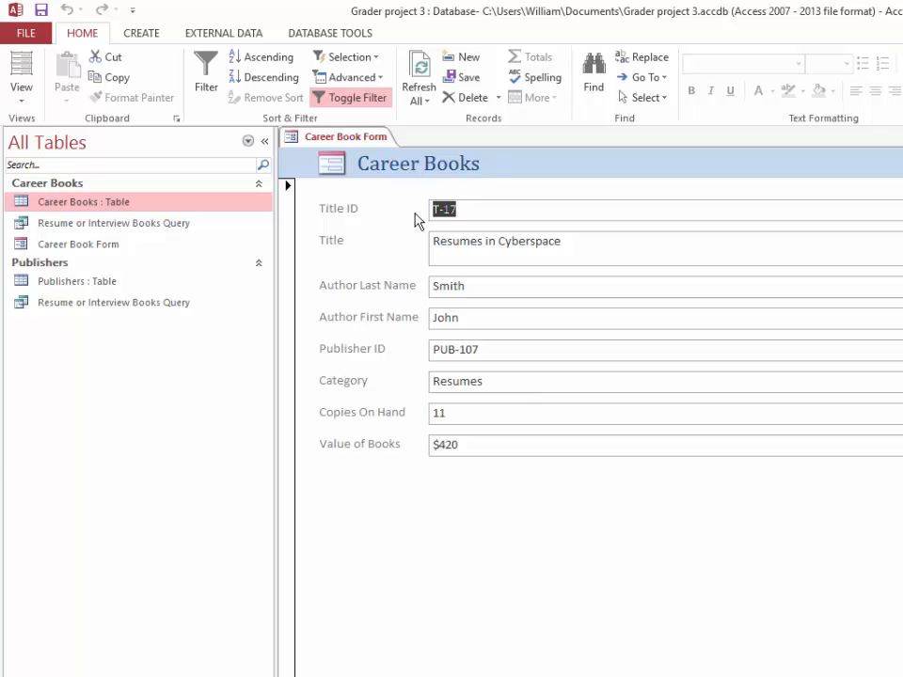
# Turn off the filter and close the Career Book Form
pyautogui.click(345, 104)
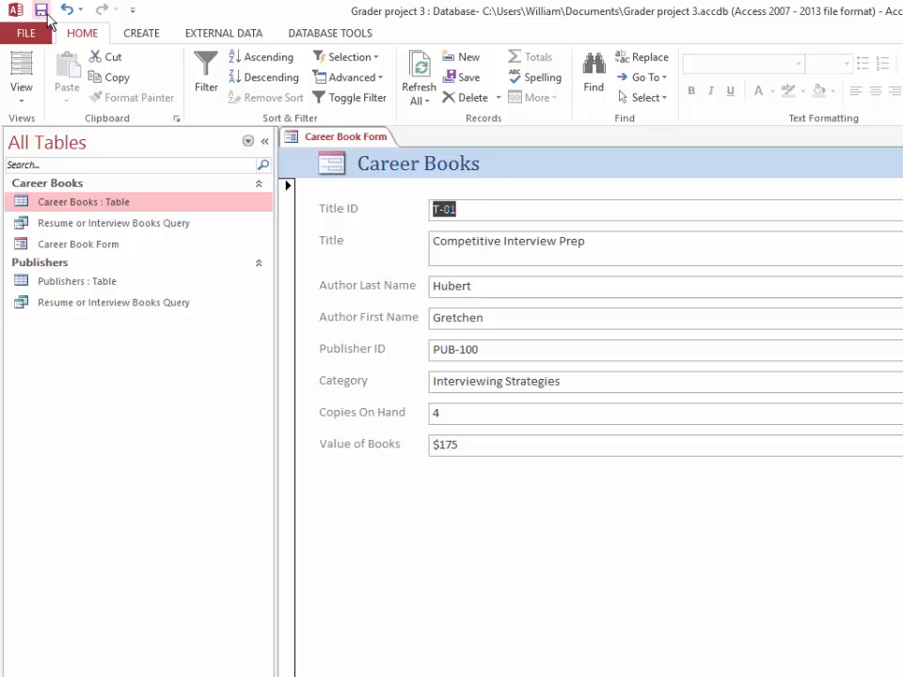
pyautogui.rightClick(356, 142)
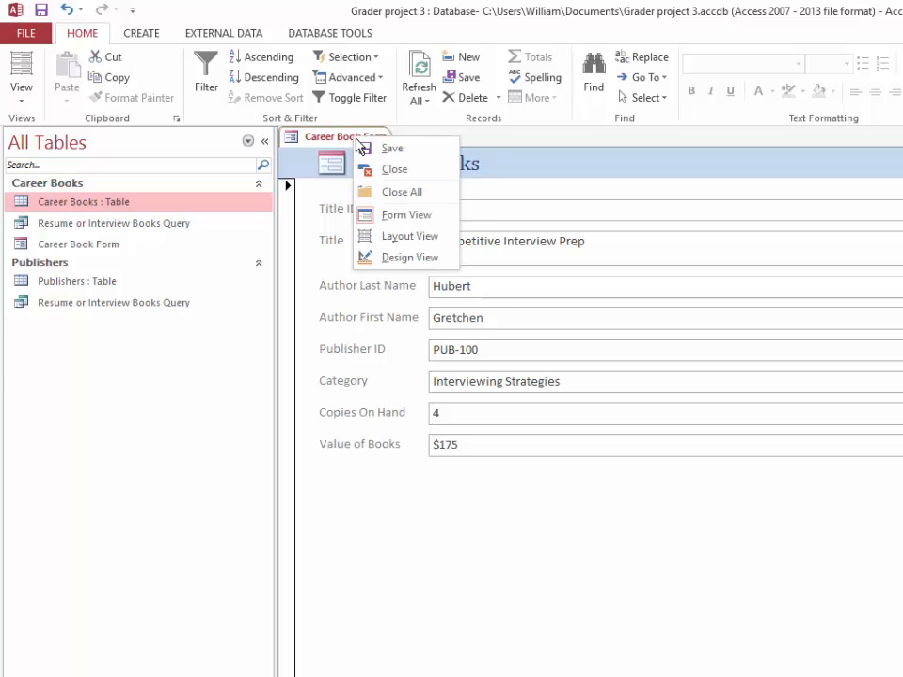
pyautogui.click(383, 170)
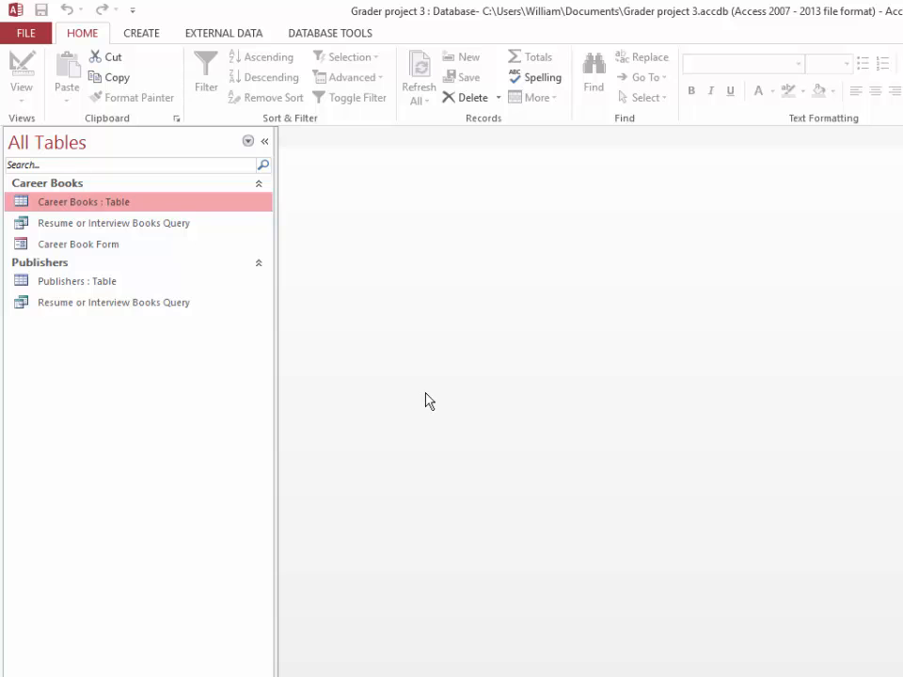
# Start a Form Wizard form on the Publishers table and add Company Name, Rep Last Name, Rep First Name, Job Title and Phone Number
pyautogui.click(66, 285)
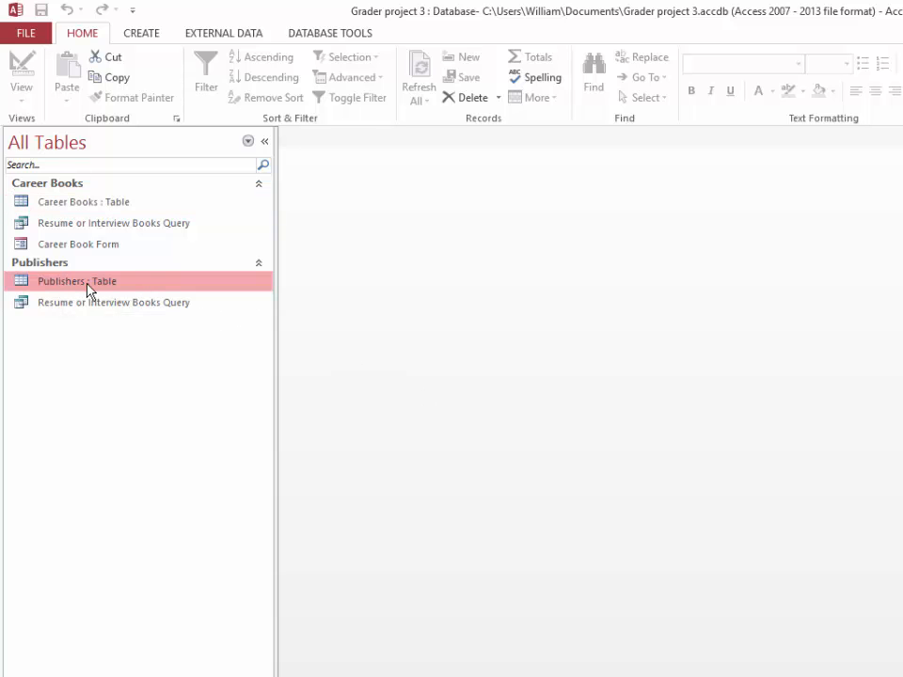
pyautogui.click(144, 36)
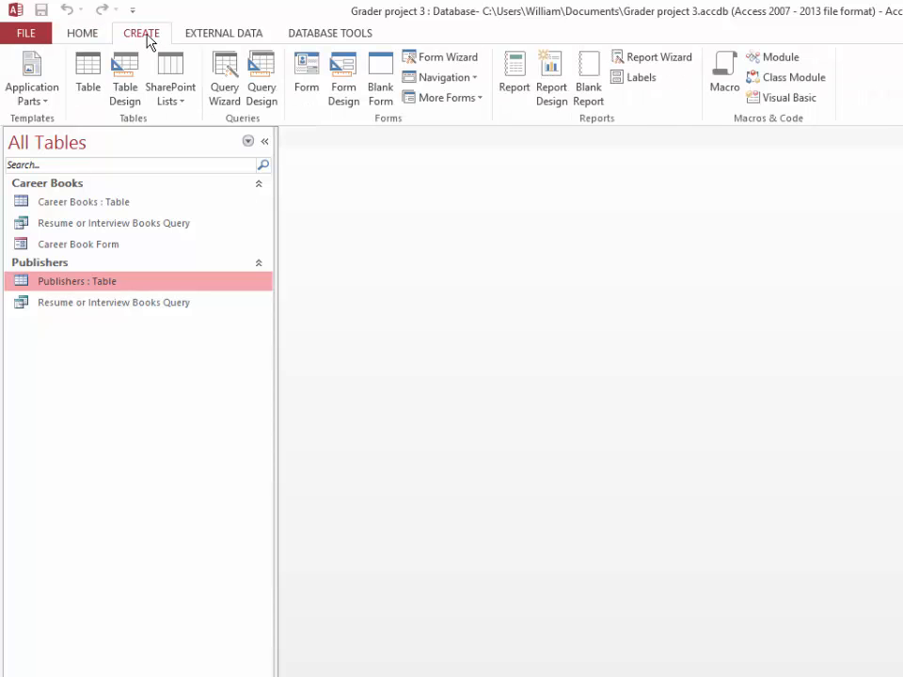
pyautogui.click(456, 54)
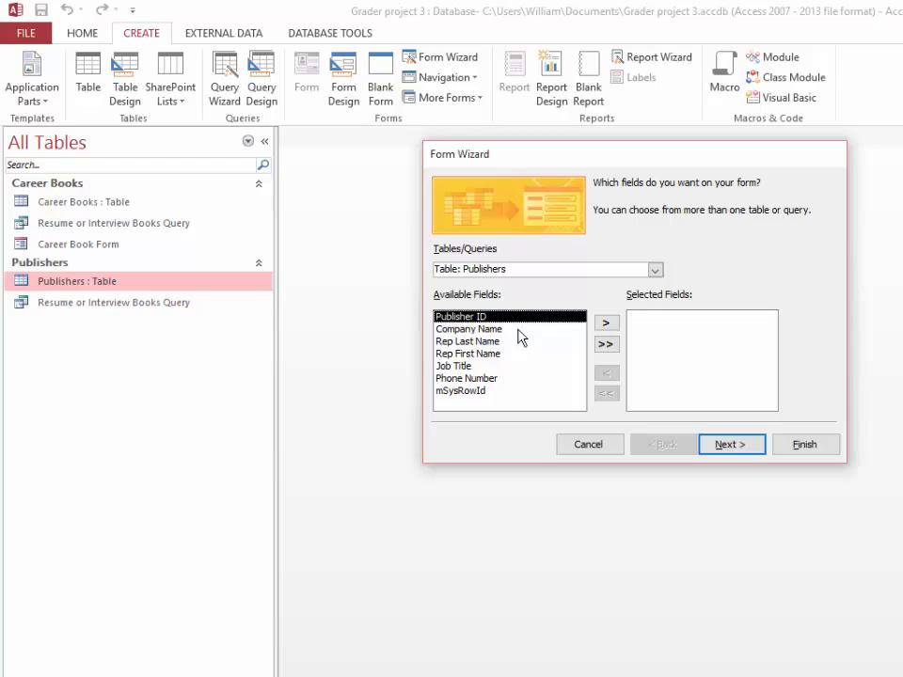
pyautogui.doubleClick(480, 330)
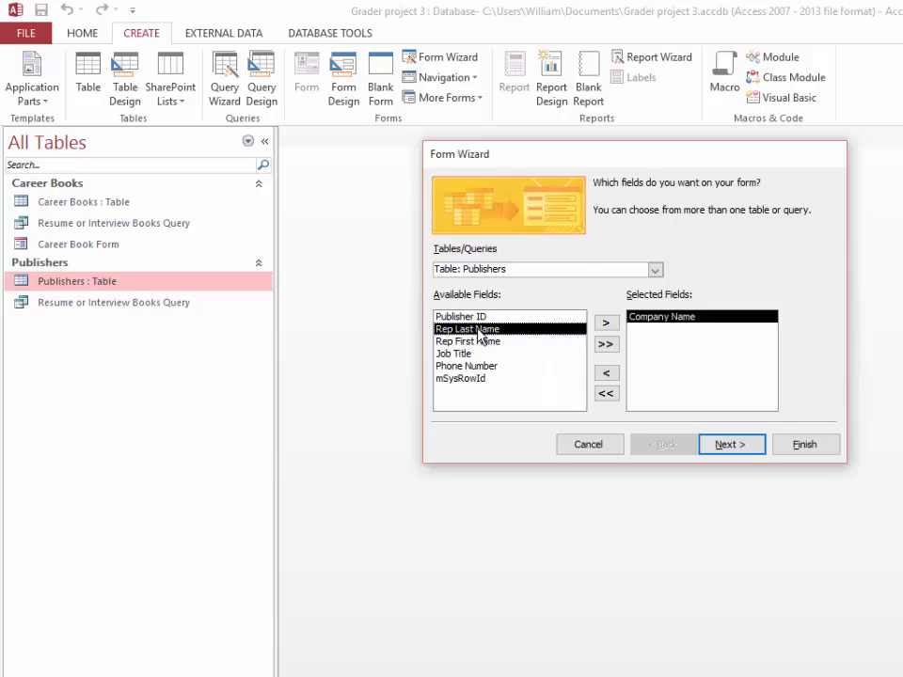
pyautogui.doubleClick(480, 330)
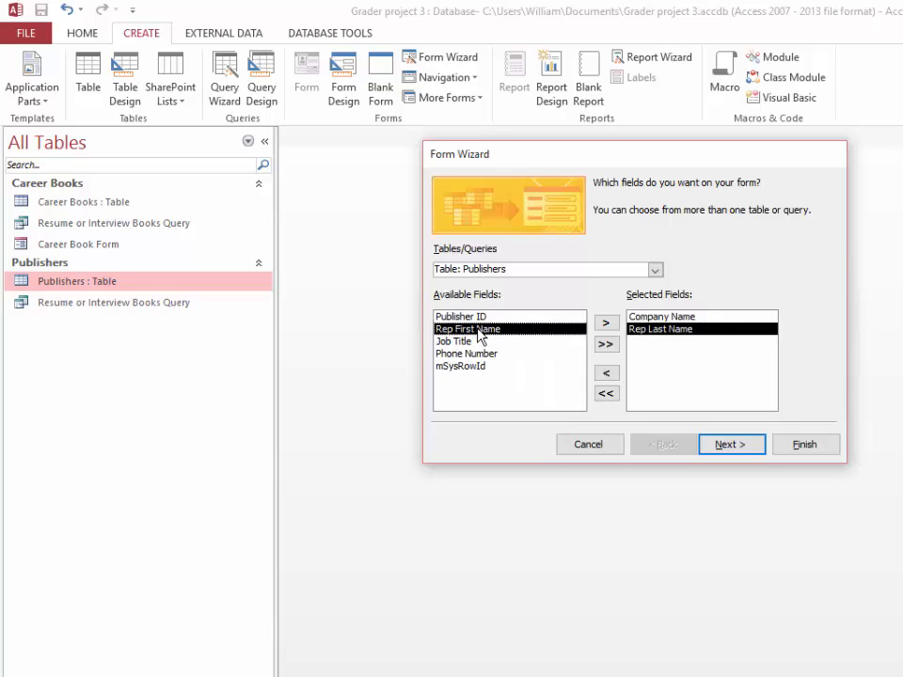
pyautogui.doubleClick(480, 331)
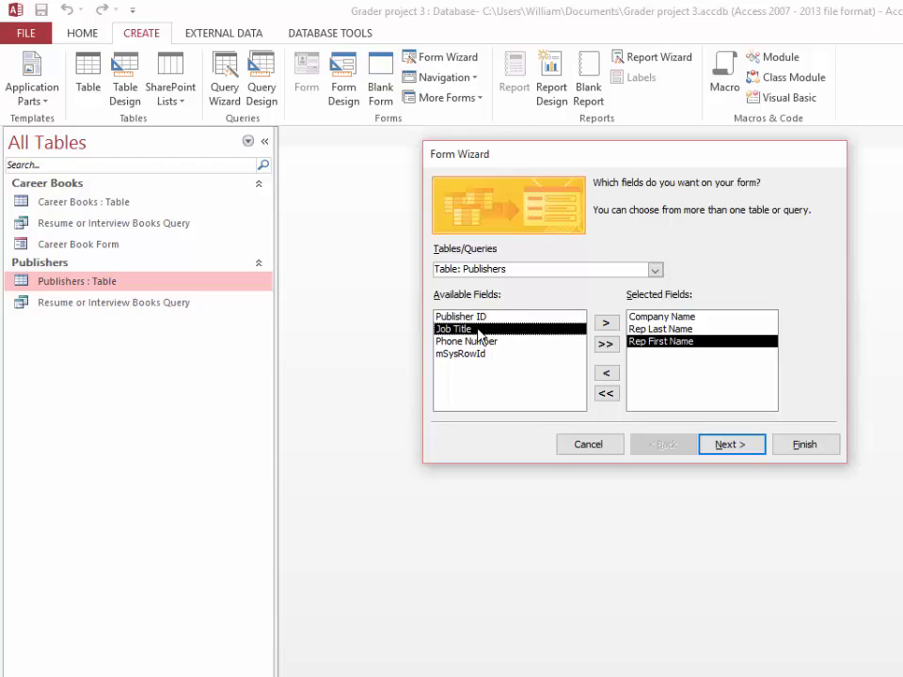
pyautogui.doubleClick(467, 330)
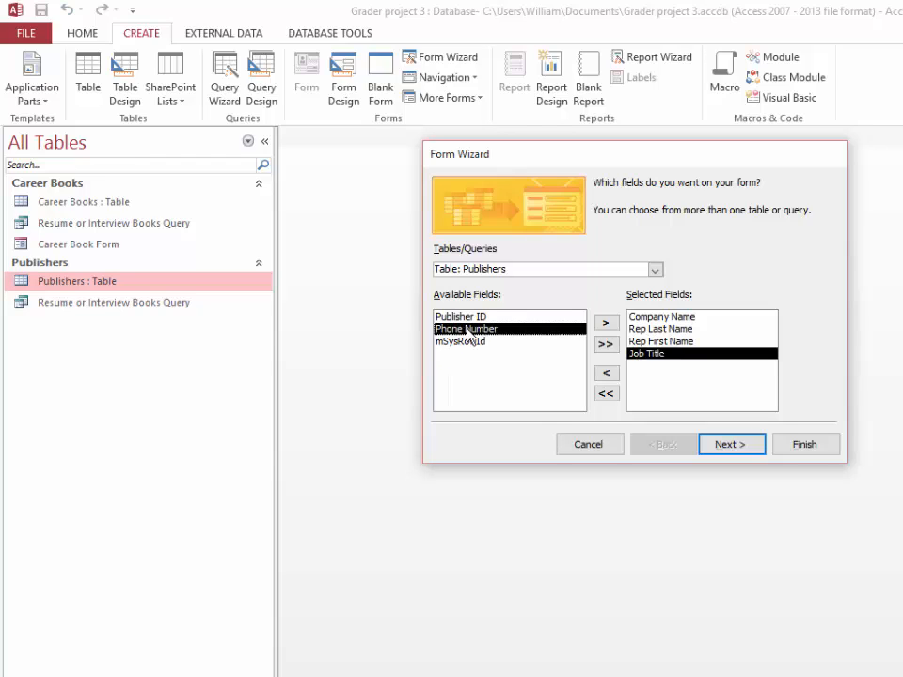
pyautogui.doubleClick(468, 331)
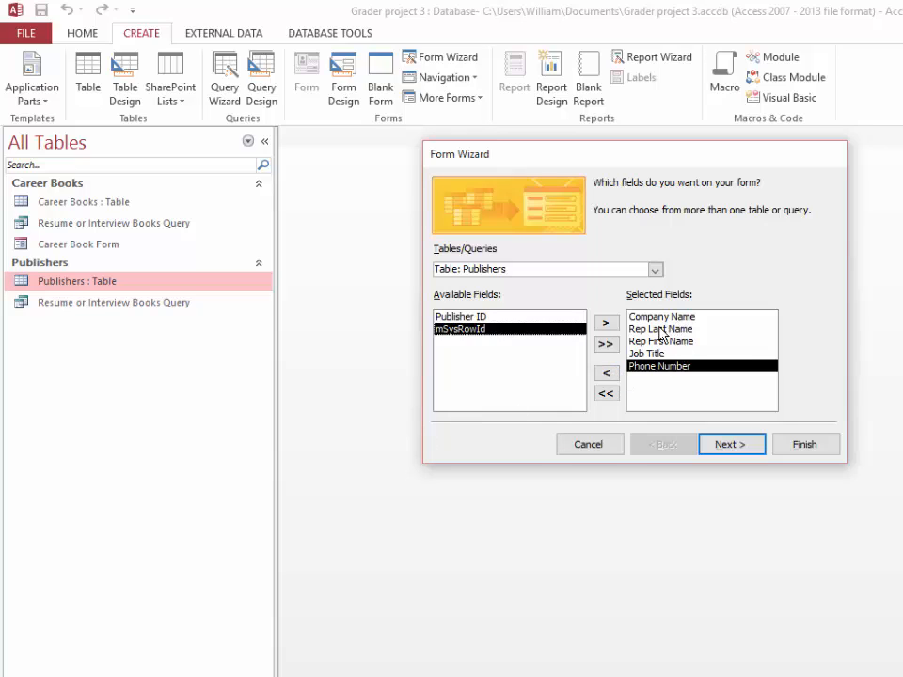
# Preview the Tabular, Datasheet and Justified form layouts, then keep Columnar and continue to the wizard's title page
pyautogui.click(732, 447)
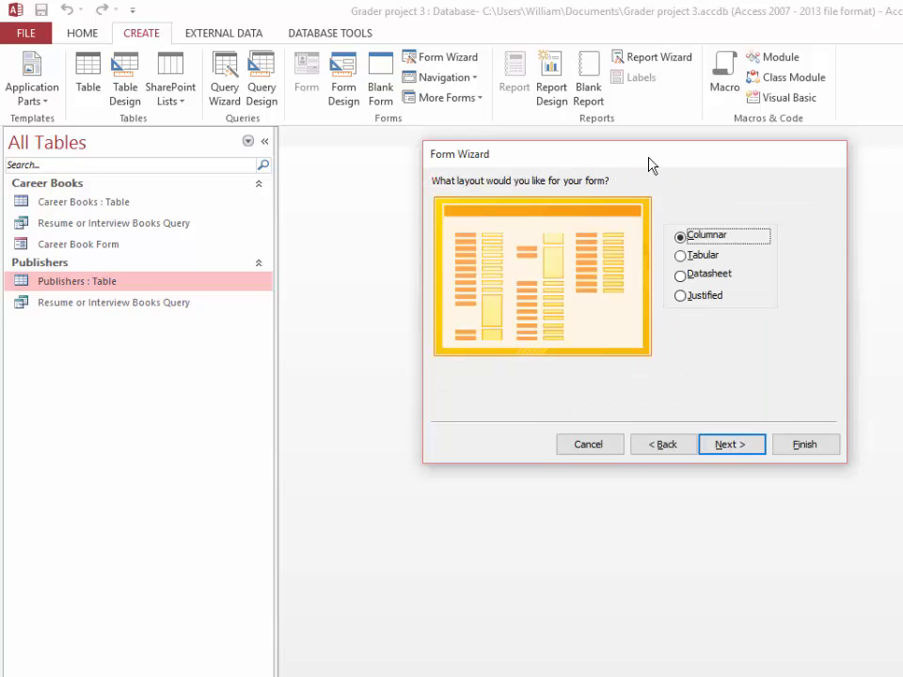
pyautogui.moveTo(649, 165); pyautogui.dragTo(571, 178)
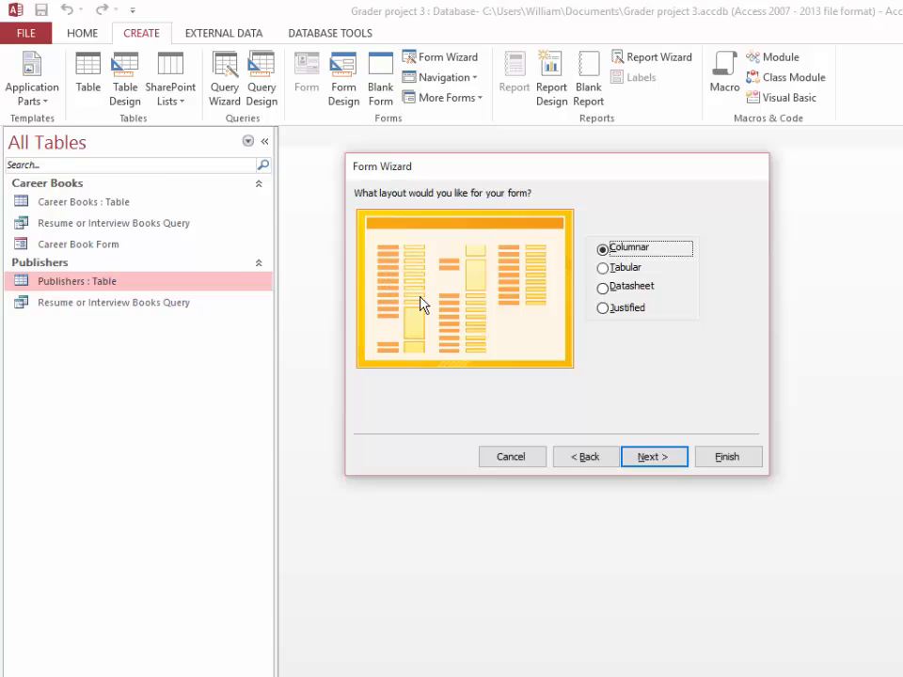
pyautogui.click(603, 269)
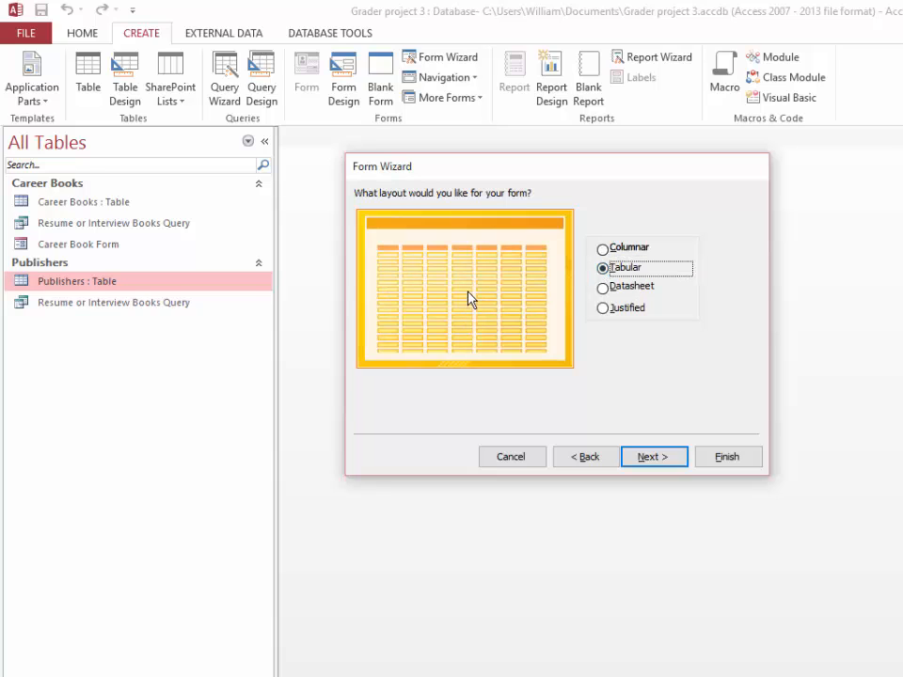
pyautogui.click(602, 288)
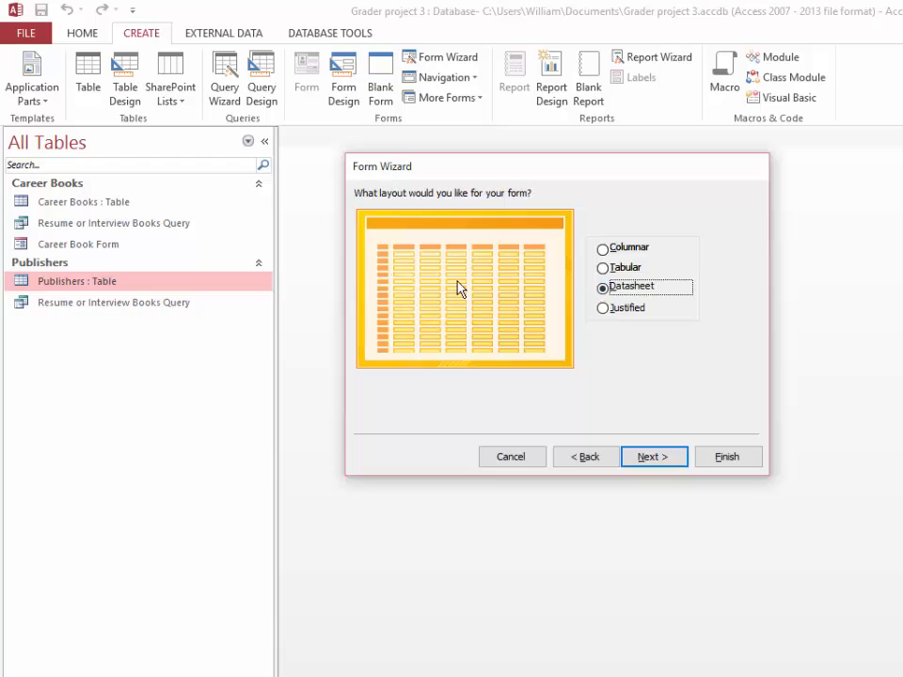
pyautogui.click(602, 311)
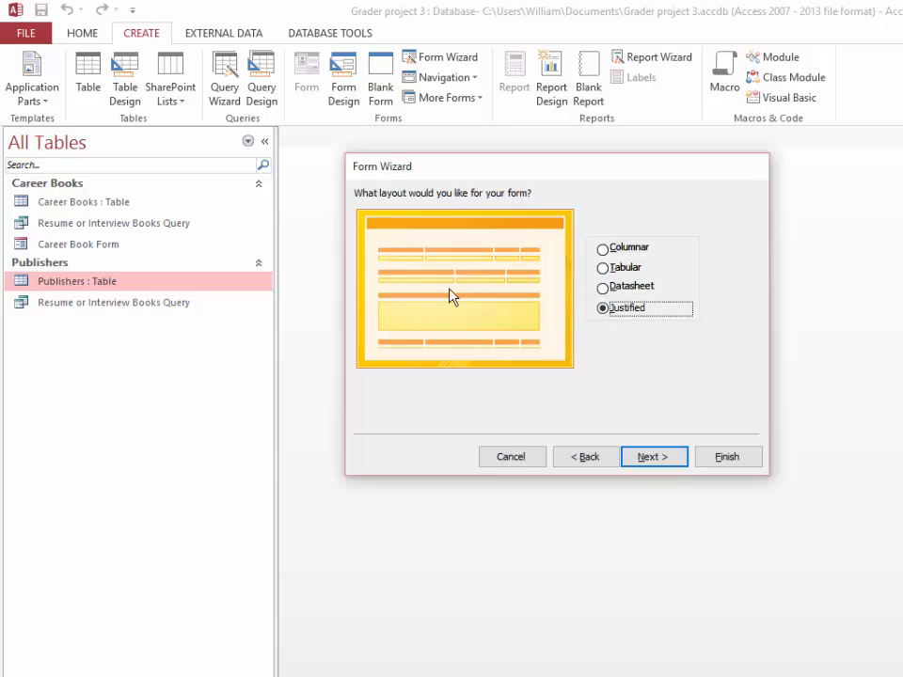
pyautogui.click(603, 249)
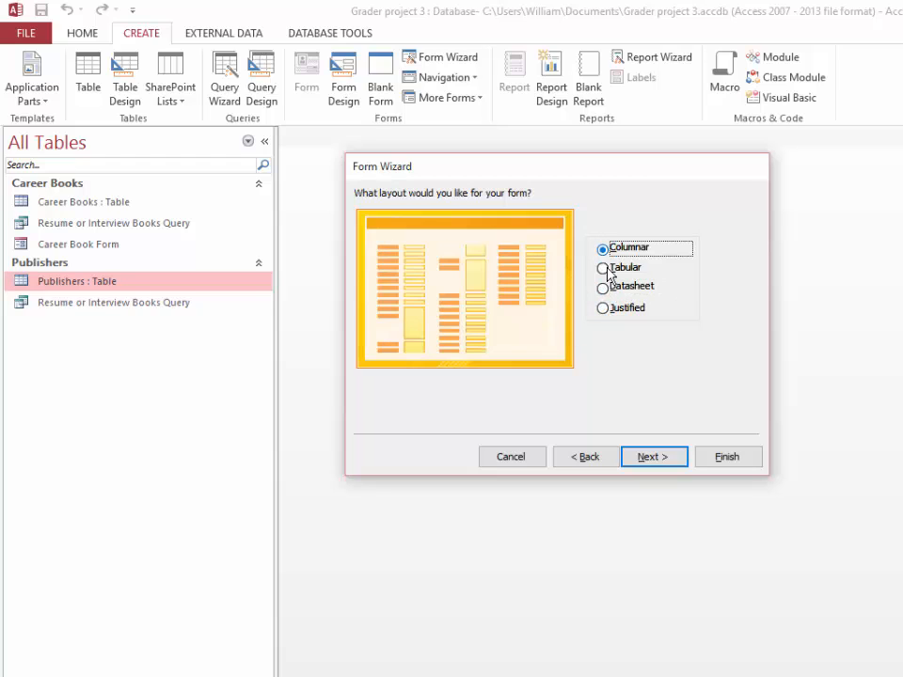
pyautogui.click(654, 454)
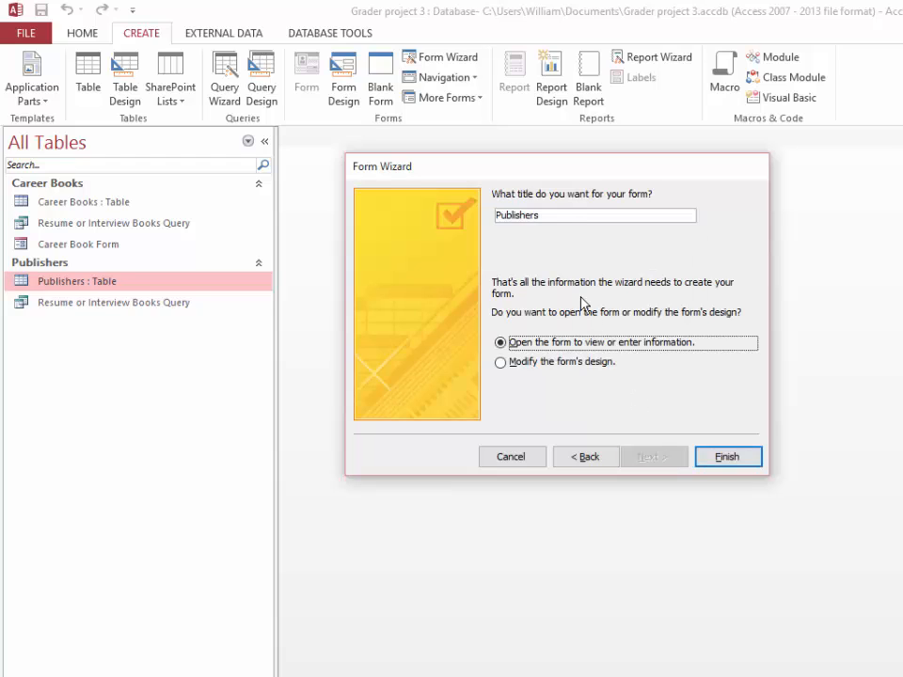
# Title the form Publisher Form, finish the wizard and display the form in Layout View
pyautogui.click(556, 216)
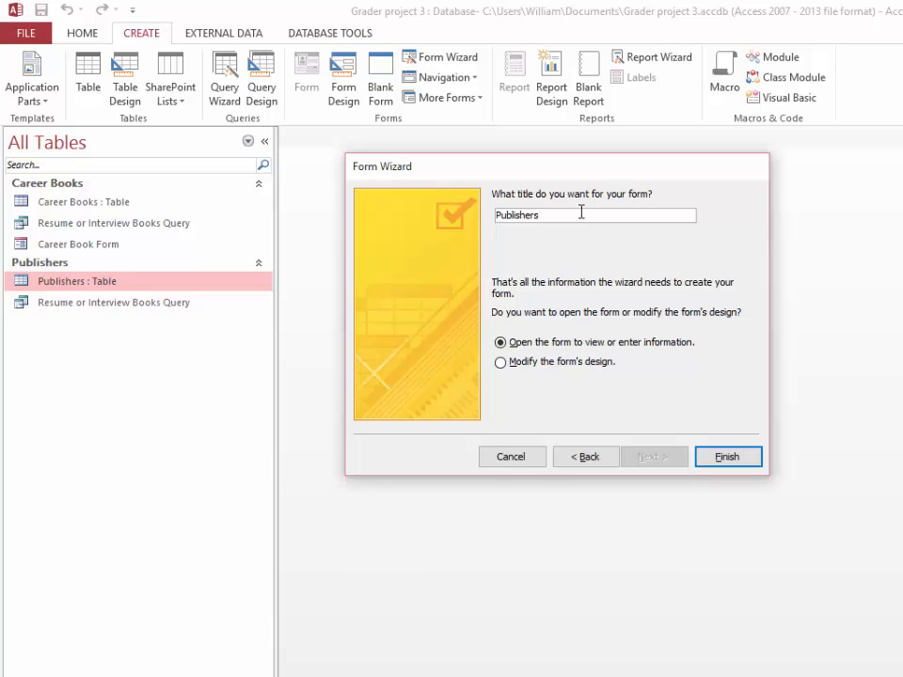
pyautogui.press('BackSpace')
pyautogui.write('Form')
pyautogui.click(722, 456)
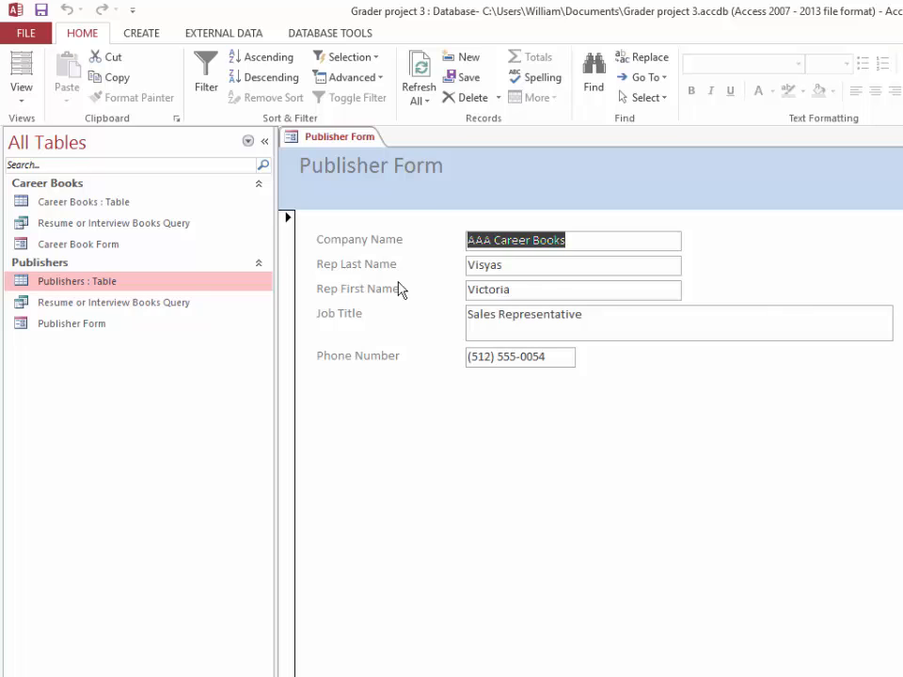
pyautogui.click(20, 98)
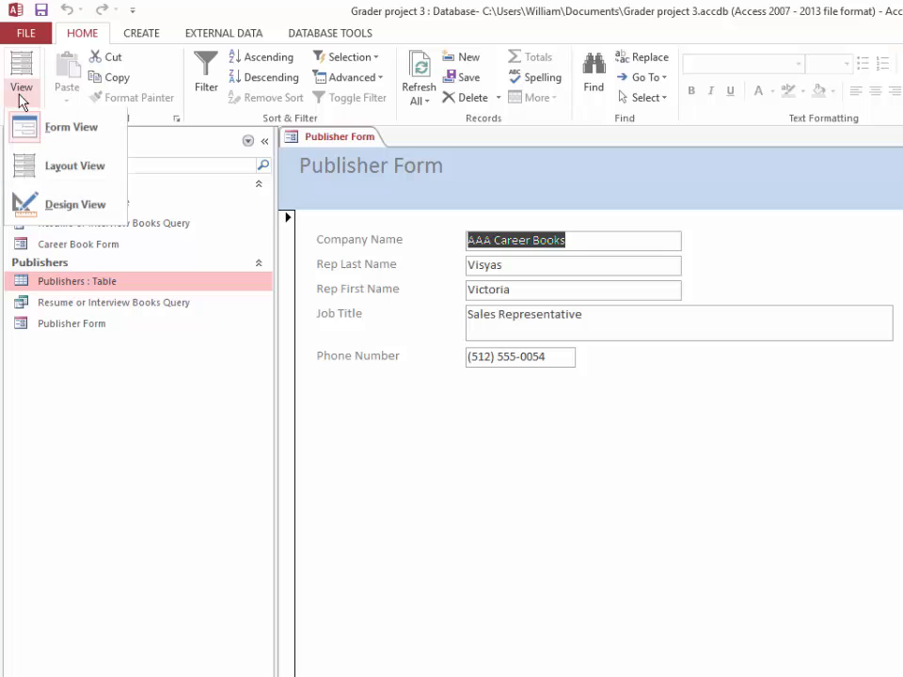
pyautogui.click(53, 170)
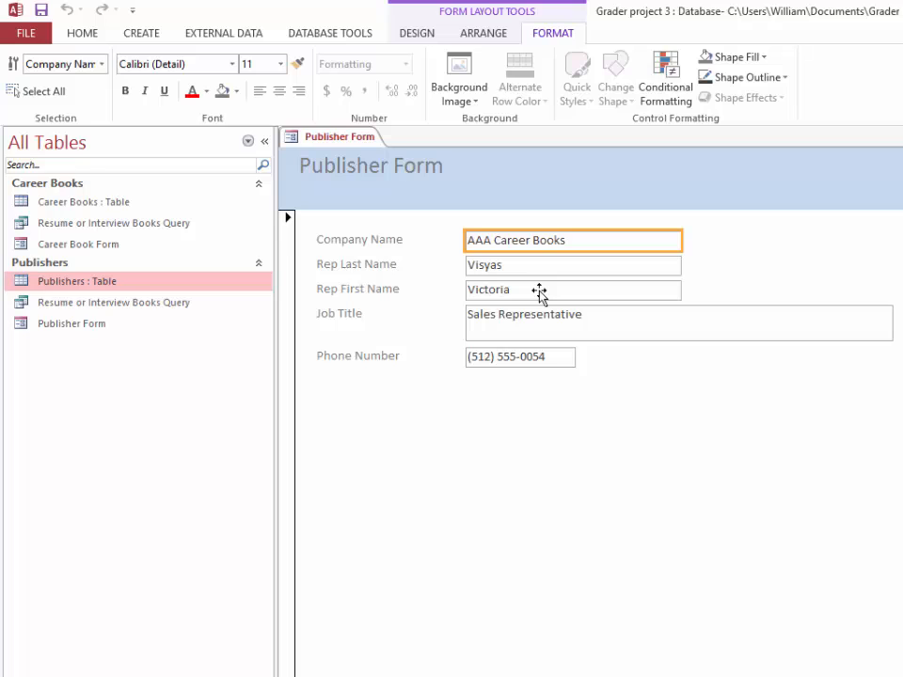
# Apply the Stacked layout to all five field labels and their text boxes, from Company Name to Phone Number
pyautogui.click(377, 243)
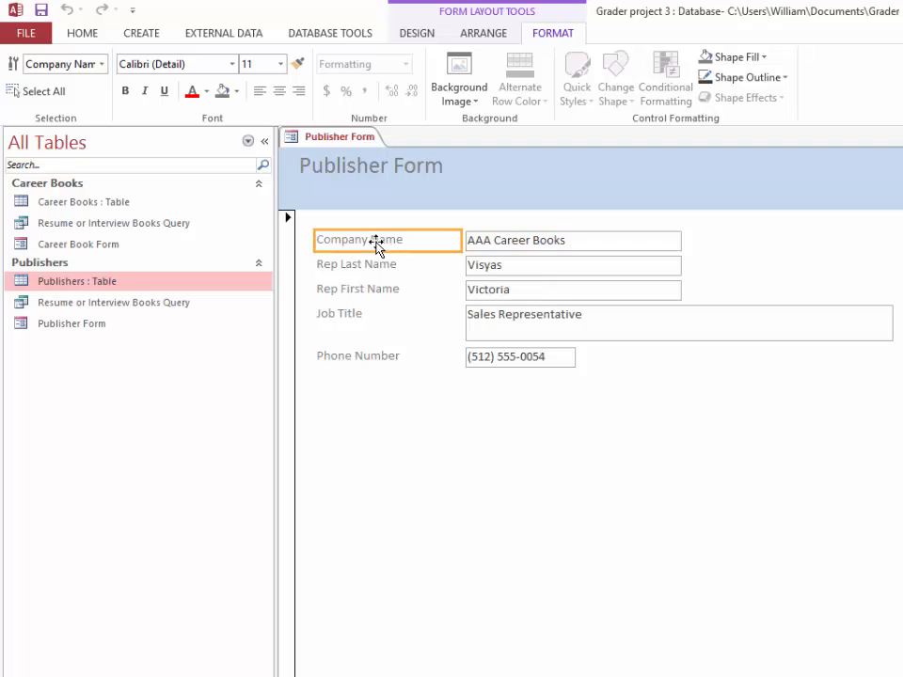
pyautogui.click(497, 245)
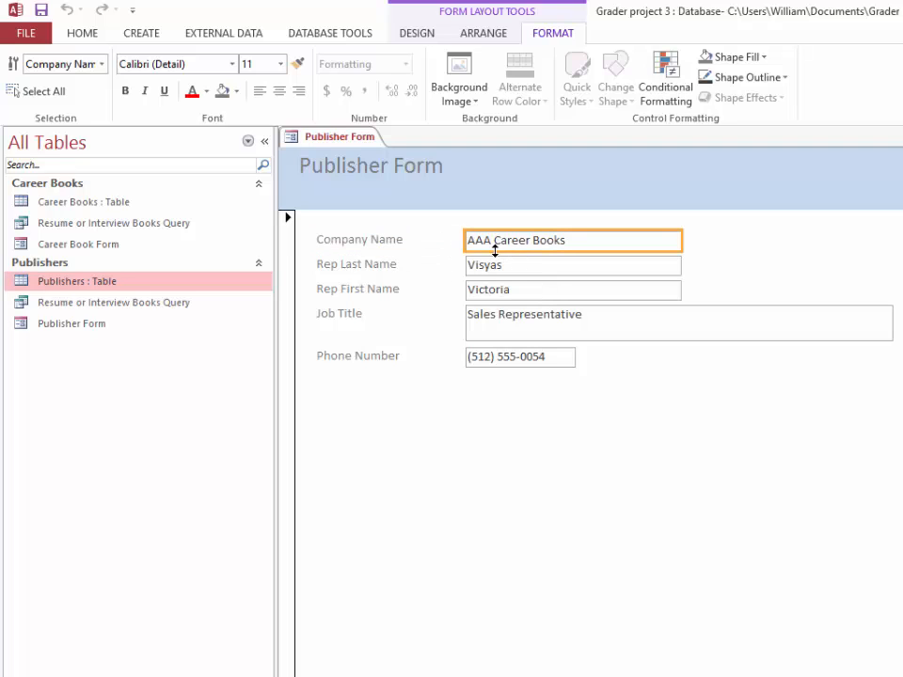
pyautogui.click(372, 246)
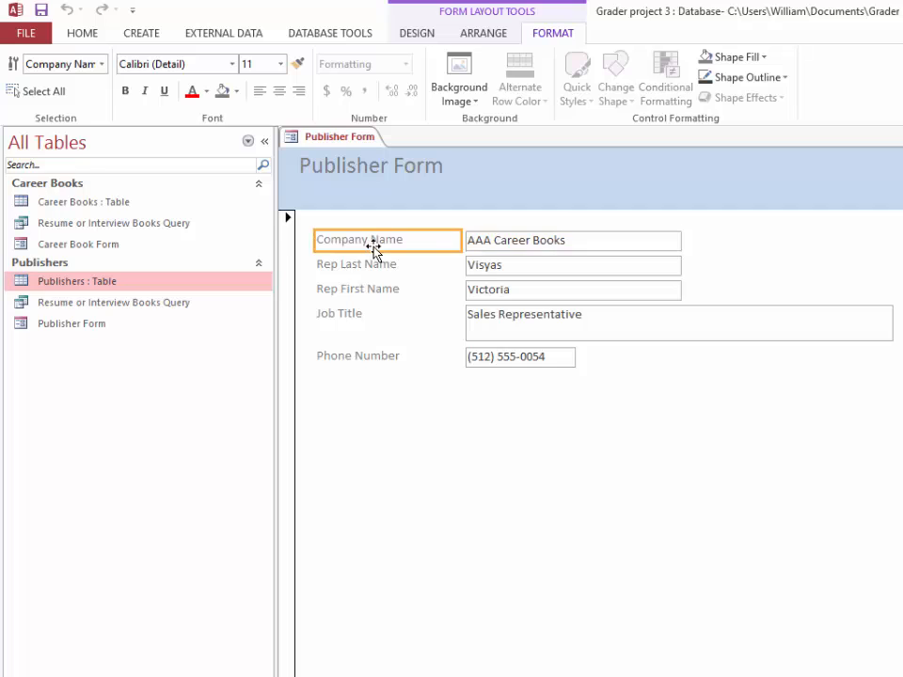
pyautogui.keyDown('shift'); pyautogui.click(487, 242); pyautogui.keyUp('shift')
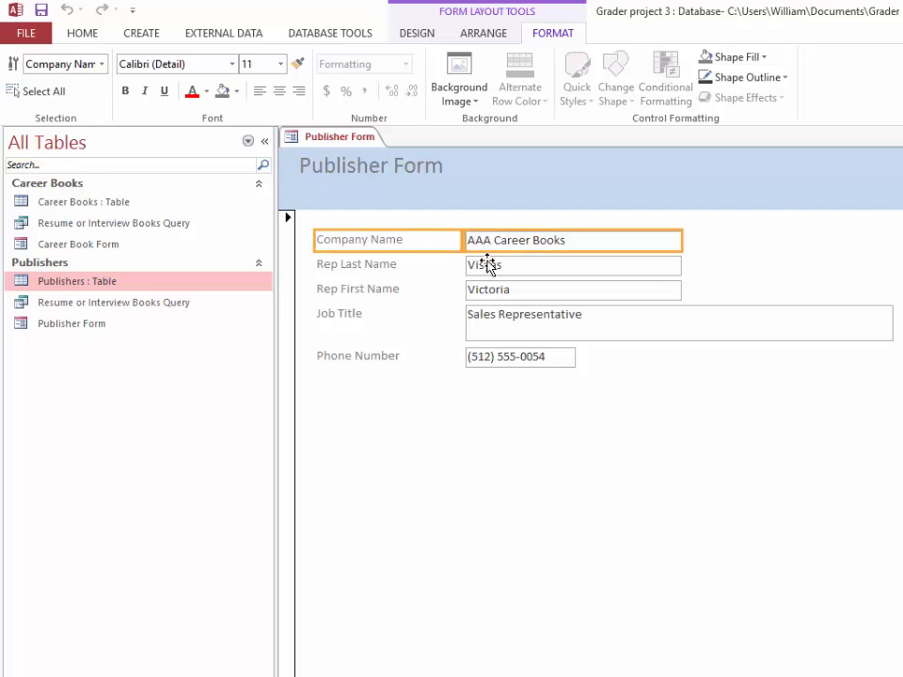
pyautogui.keyDown('shift'); pyautogui.click(488, 268); pyautogui.keyUp('shift')
pyautogui.keyDown('shift'); pyautogui.click(484, 292); pyautogui.keyUp('shift')
pyautogui.keyDown('shift'); pyautogui.click(485, 323); pyautogui.keyUp('shift')
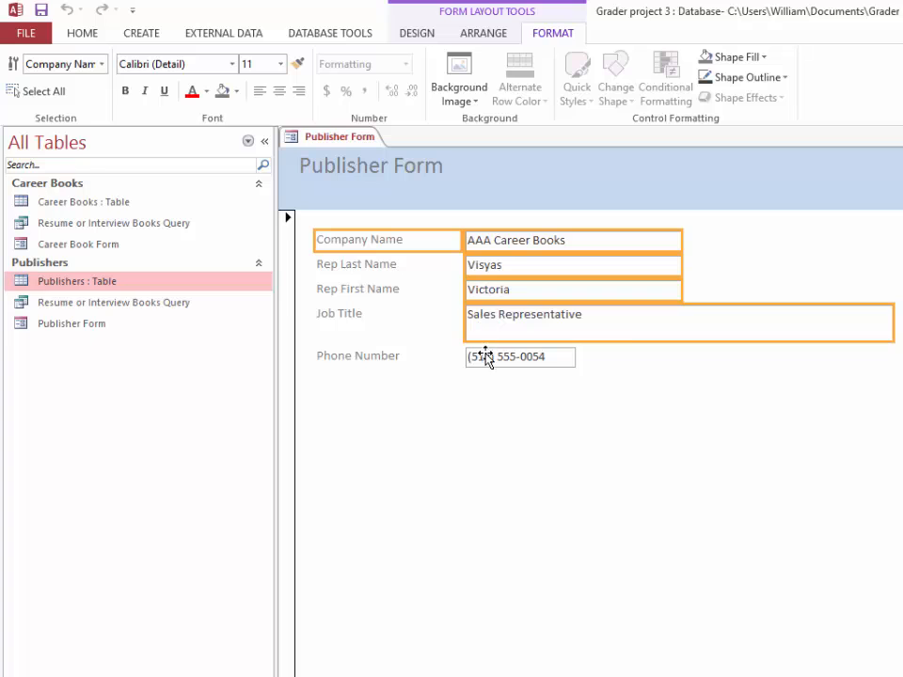
pyautogui.keyDown('shift'); pyautogui.click(486, 357); pyautogui.keyUp('shift')
pyautogui.keyDown('shift'); pyautogui.click(367, 363); pyautogui.keyUp('shift')
pyautogui.keyDown('shift'); pyautogui.click(337, 316); pyautogui.keyUp('shift')
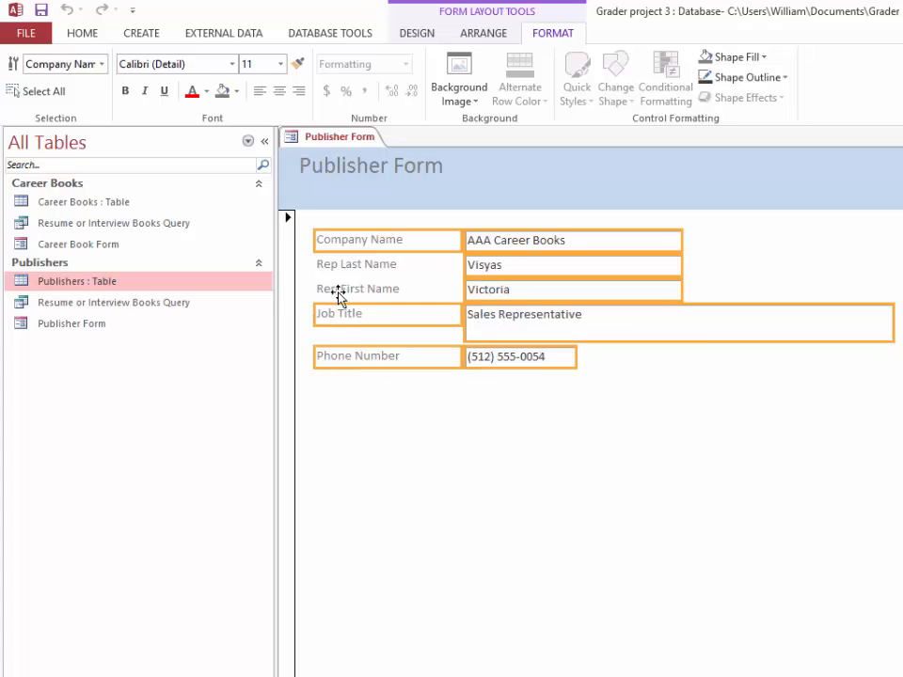
pyautogui.keyDown('shift'); pyautogui.click(340, 291); pyautogui.keyUp('shift')
pyautogui.keyDown('shift'); pyautogui.click(357, 268); pyautogui.keyUp('shift')
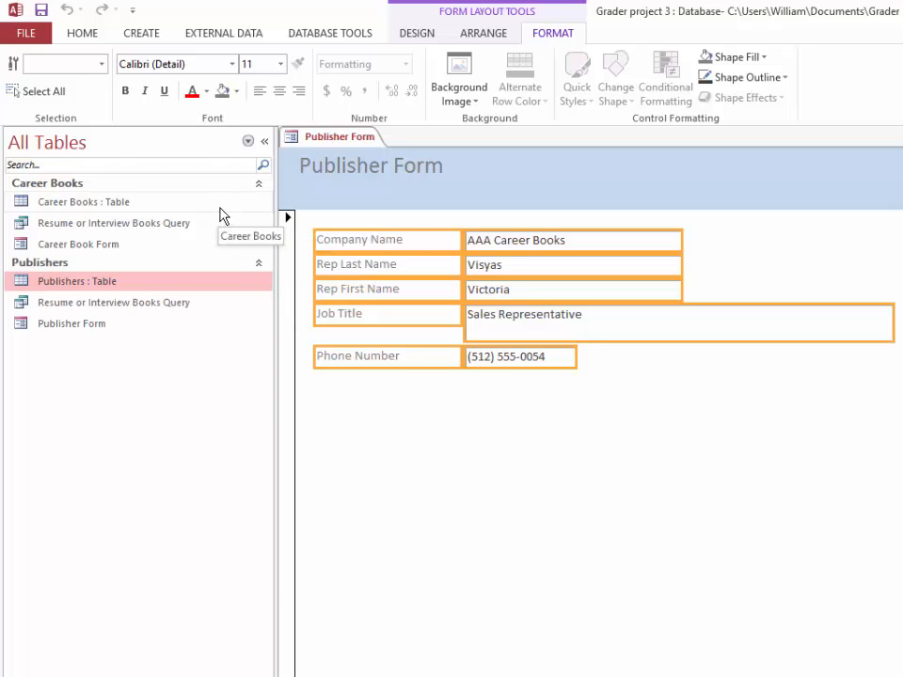
pyautogui.click(489, 35)
pyautogui.click(419, 34)
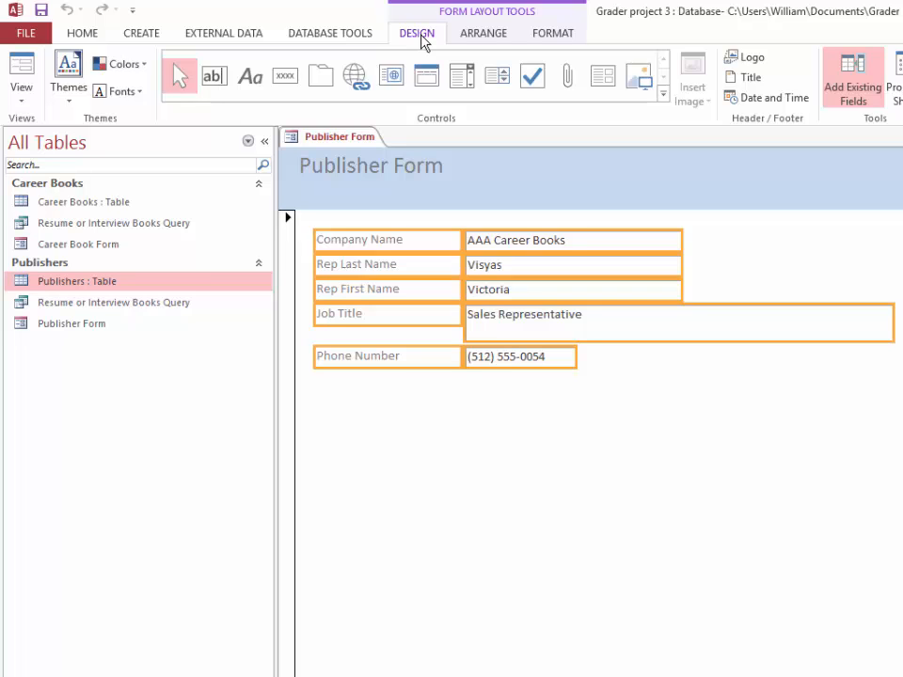
pyautogui.click(495, 39)
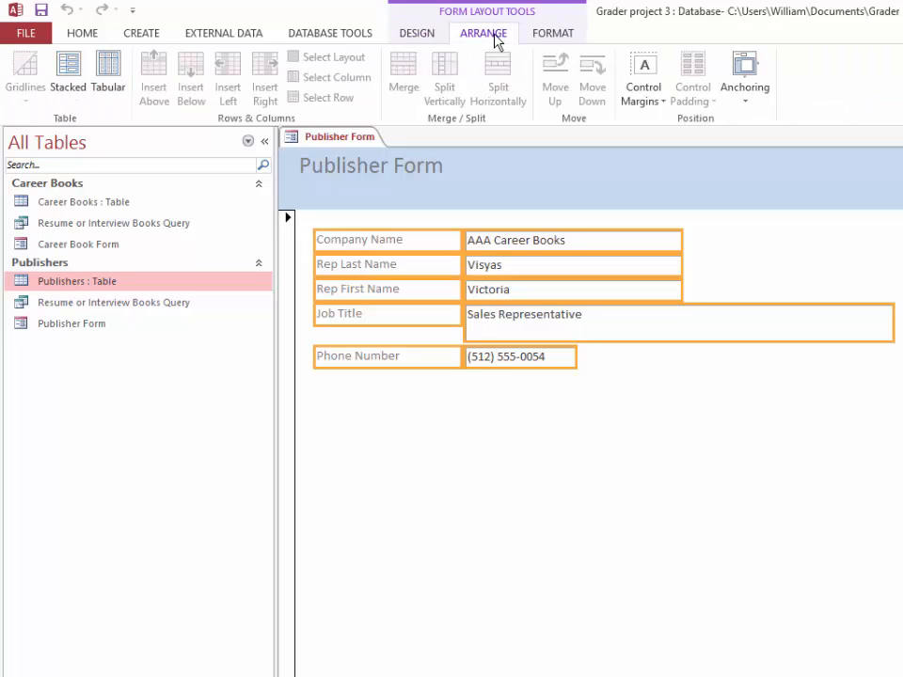
pyautogui.click(62, 82)
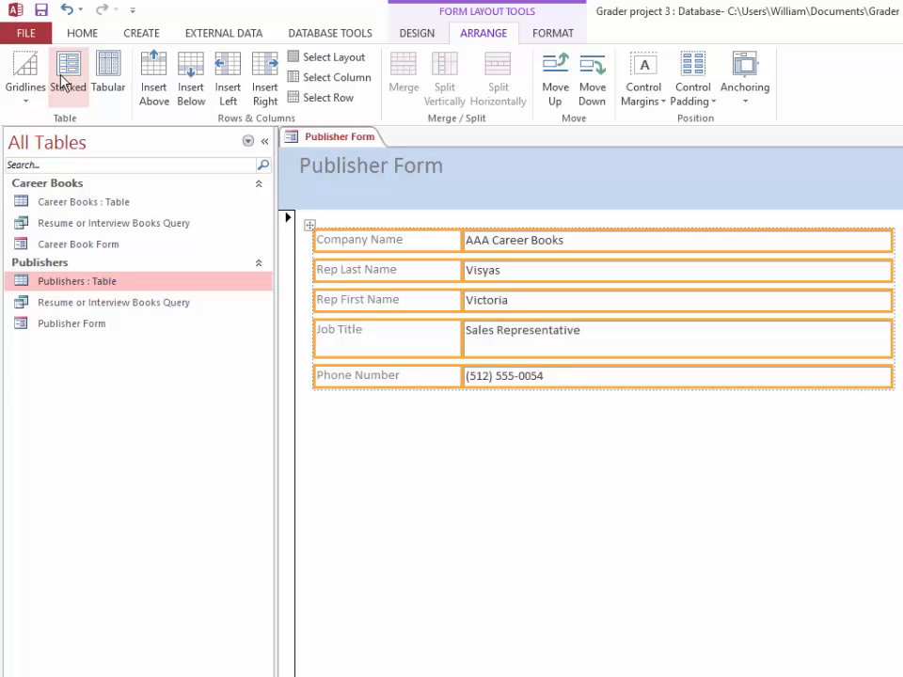
pyautogui.click(365, 450)
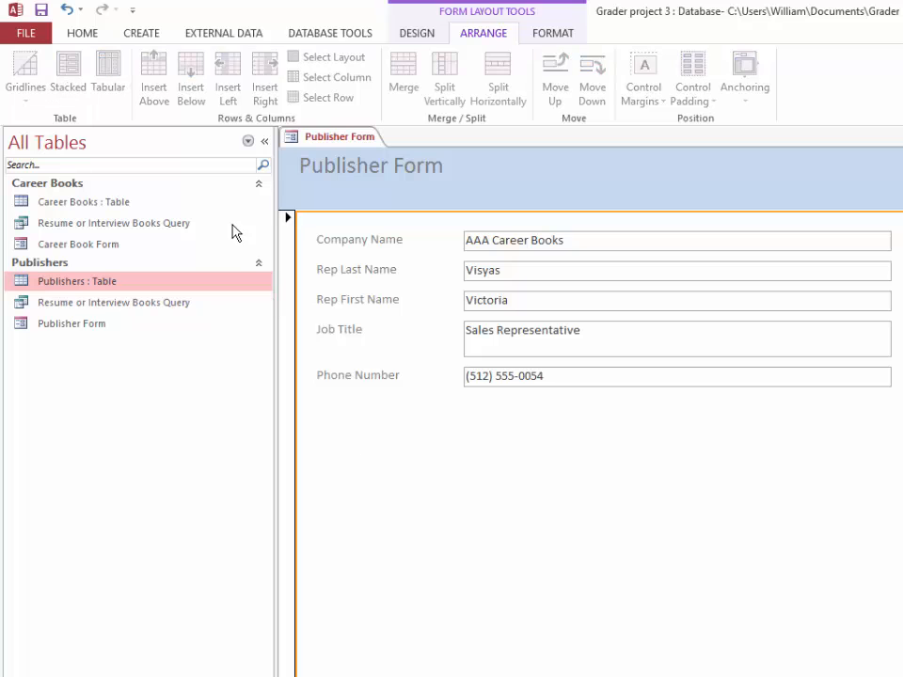
# Apply the Integral theme to this form only
pyautogui.click(419, 37)
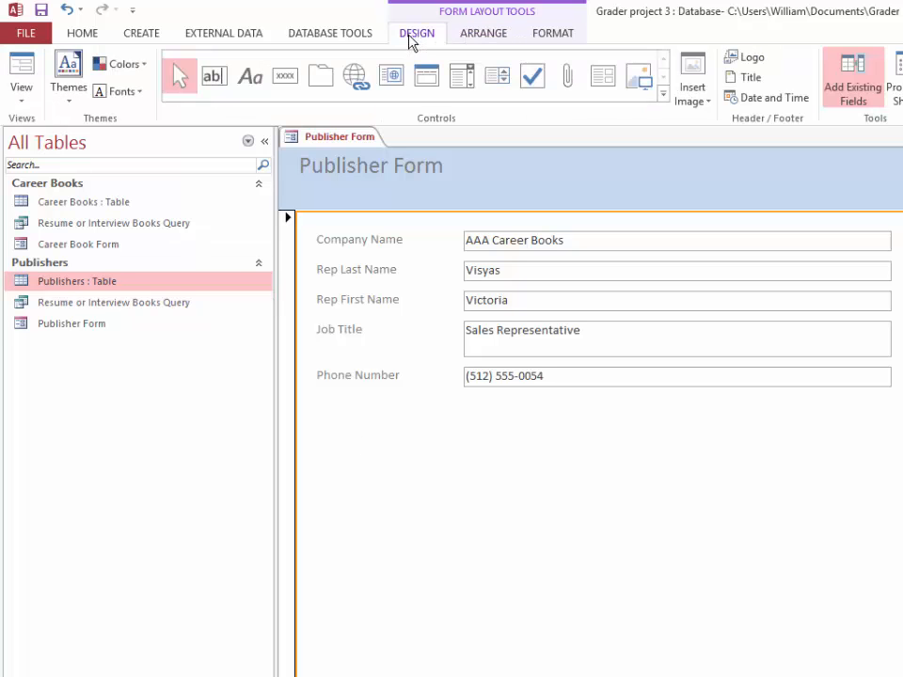
pyautogui.click(69, 94)
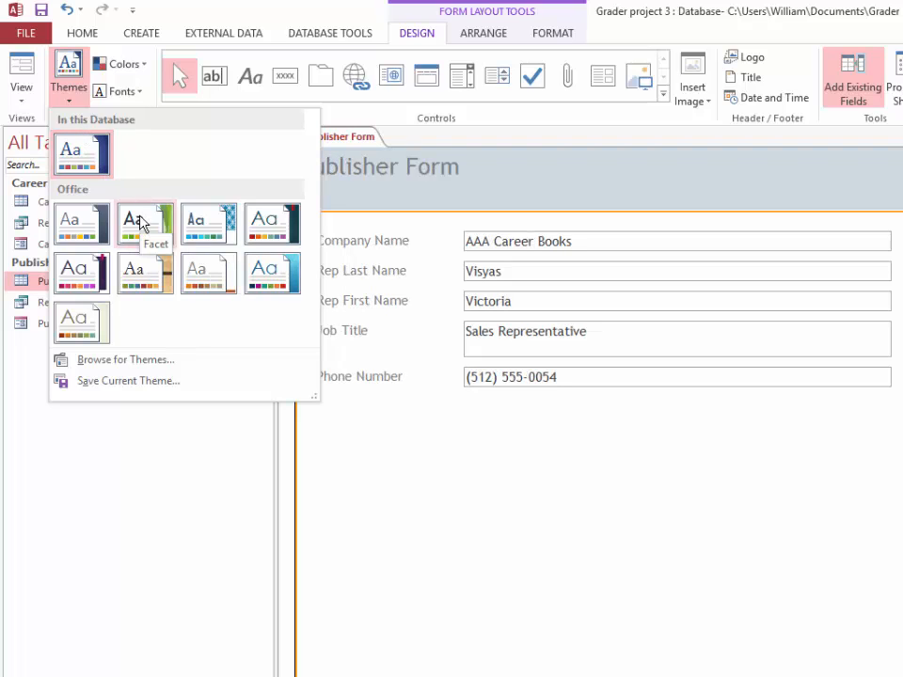
pyautogui.rightClick(197, 227)
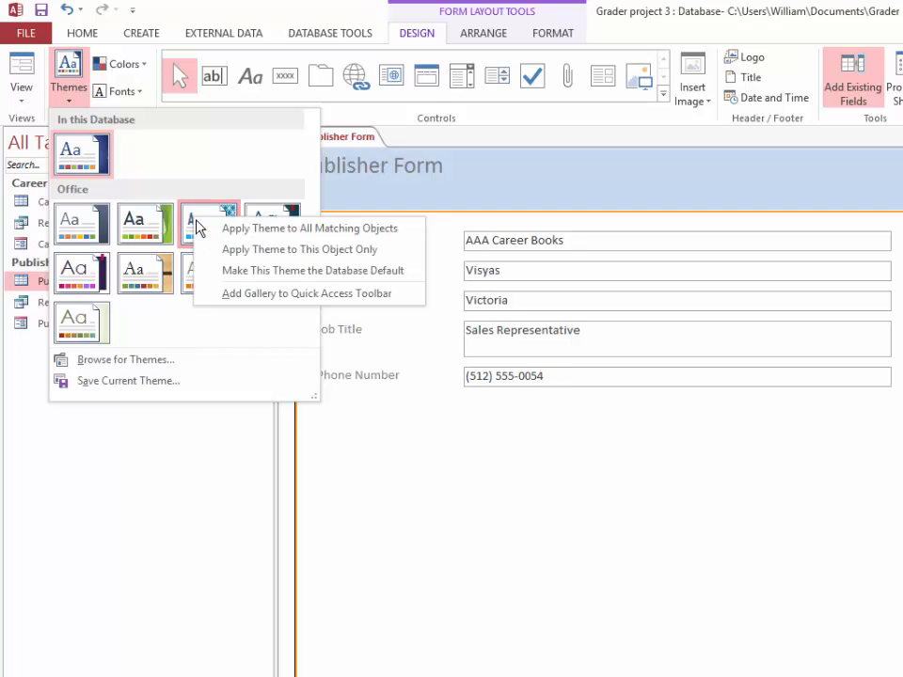
pyautogui.click(270, 250)
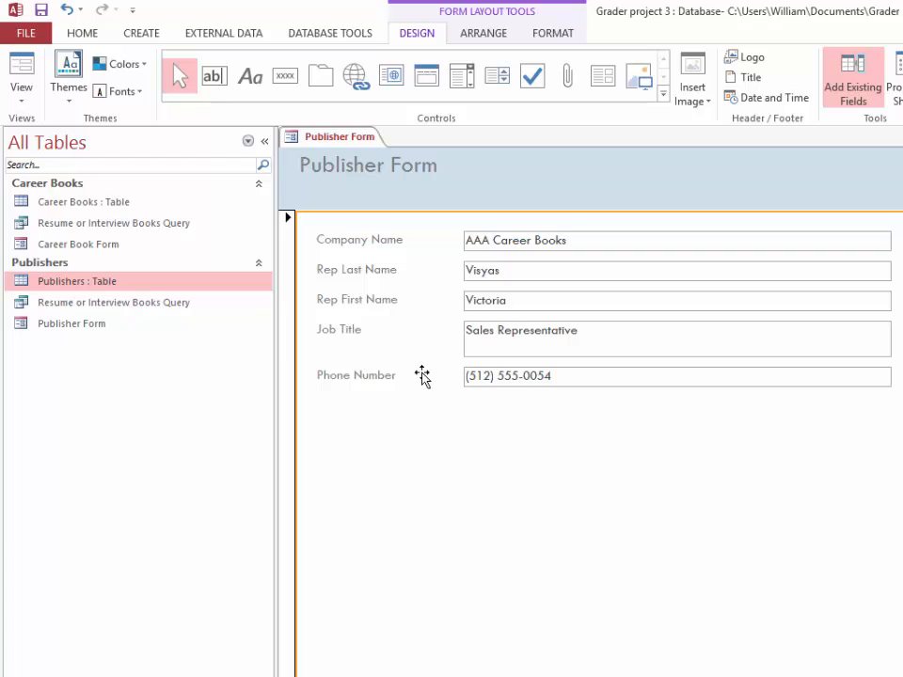
# Format the Publisher Form title in the form header as 16-point bold text
pyautogui.click(367, 170)
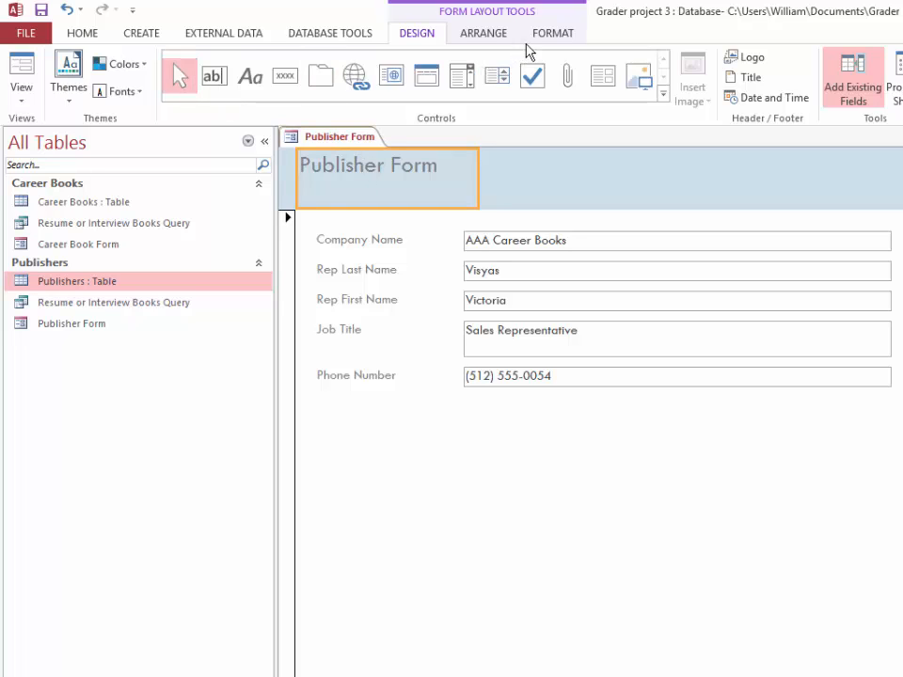
pyautogui.click(550, 36)
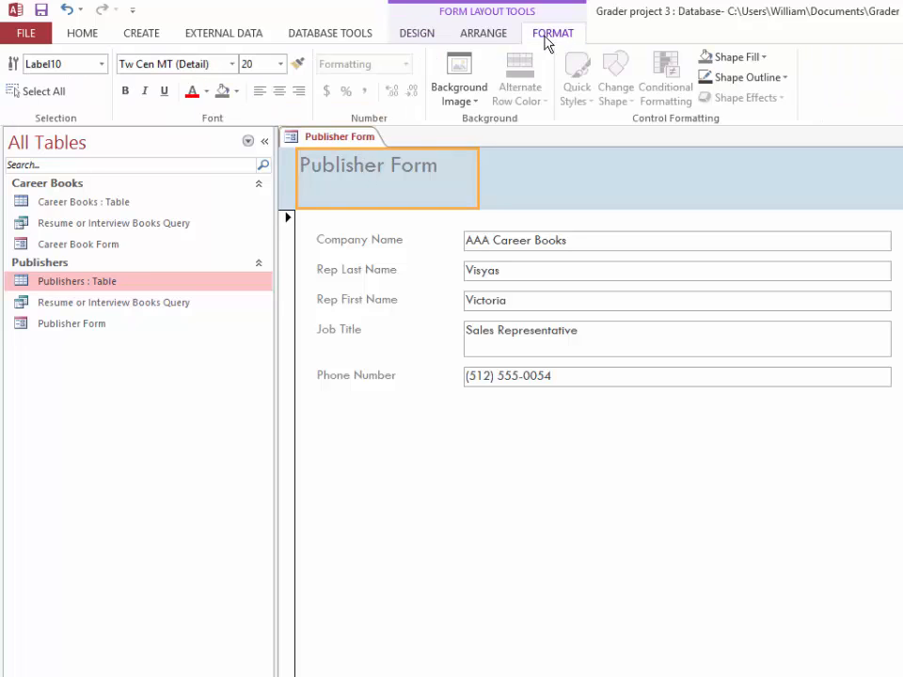
pyautogui.click(281, 64)
pyautogui.press('Escape')
pyautogui.write('16')
pyautogui.press('Return')
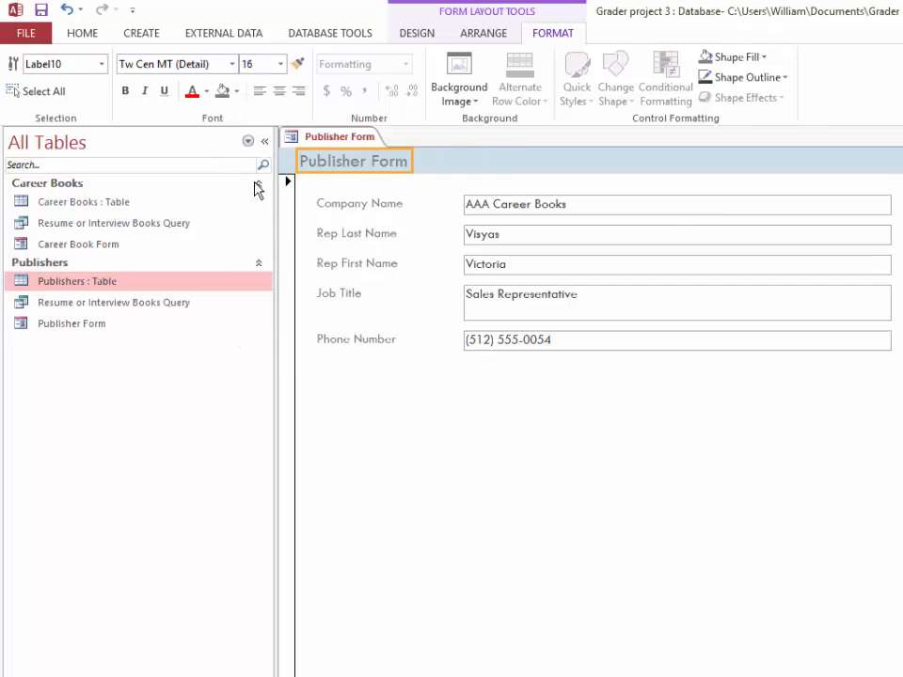
pyautogui.click(125, 92)
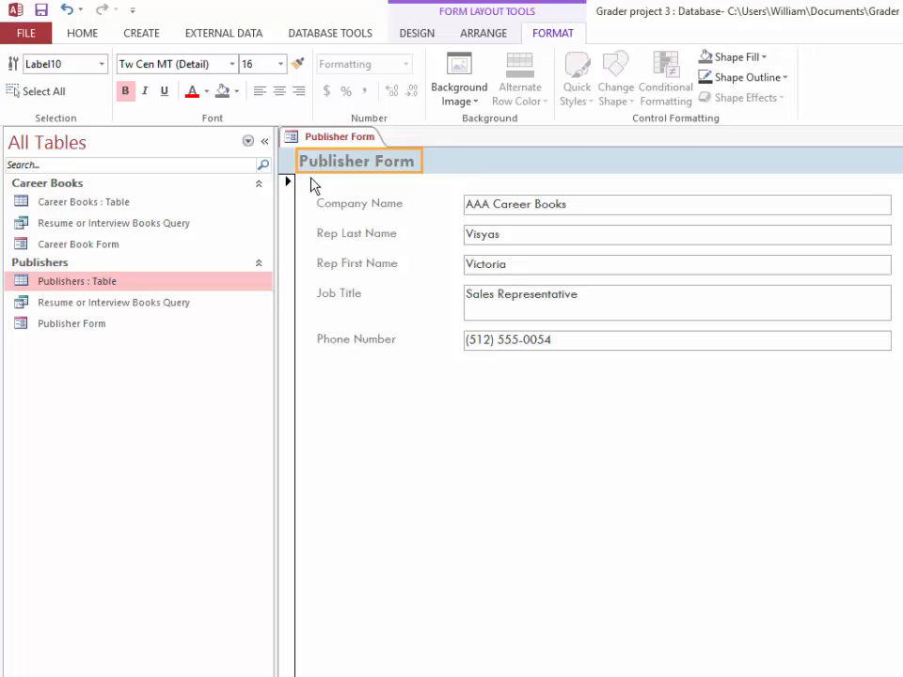
# Set the title's font color to the darkest shade of the dark blue theme color and save the form
pyautogui.click(205, 97)
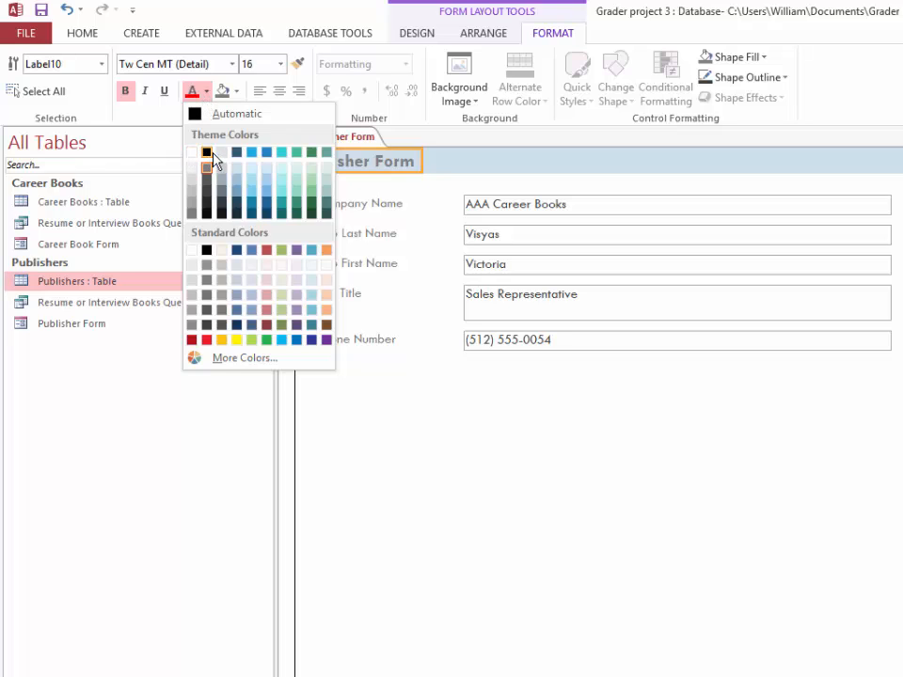
pyautogui.click(237, 221)
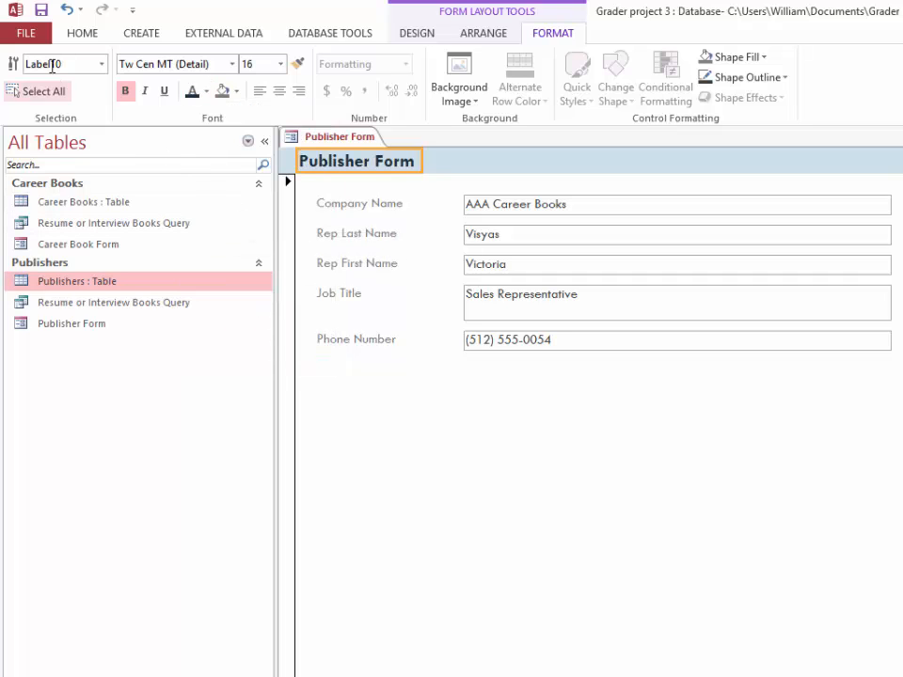
pyautogui.click(41, 11)
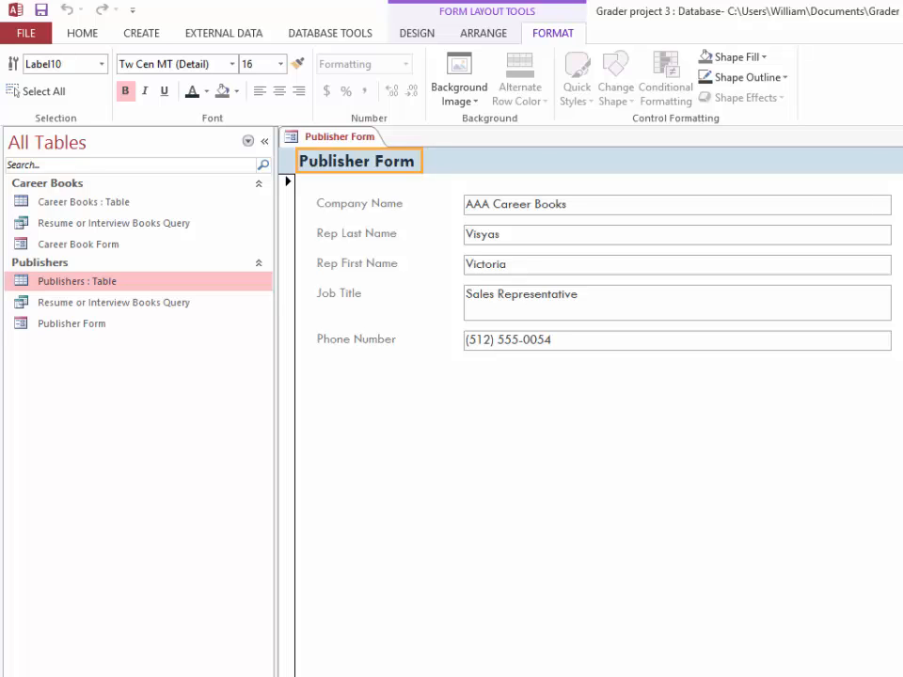
# Add the Publisher ID field to the form's stacked layout, directly above Company Name
pyautogui.moveTo(901, 211); pyautogui.dragTo(429, 203)
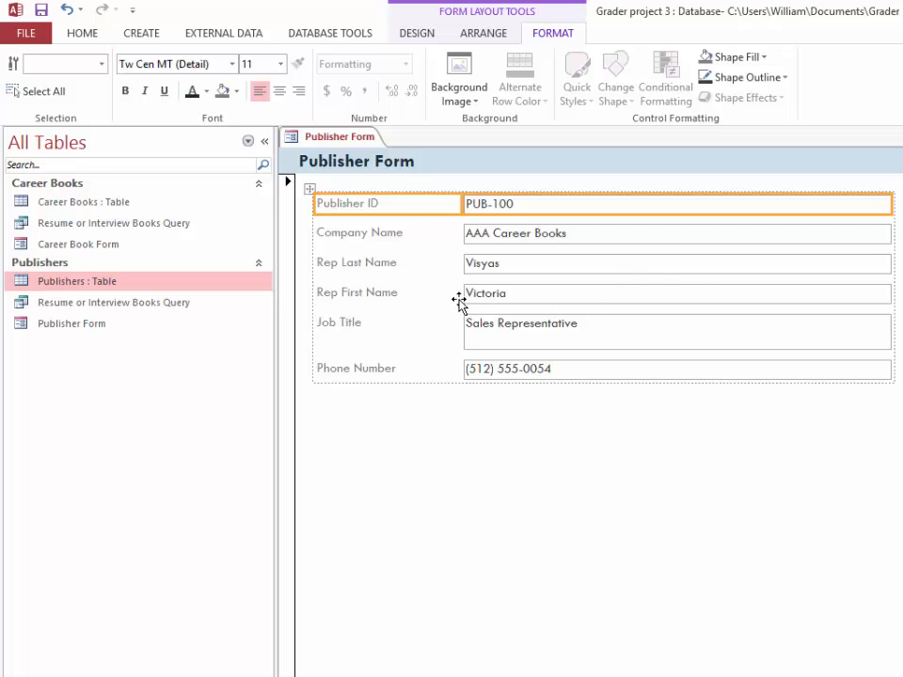
pyautogui.click(377, 294)
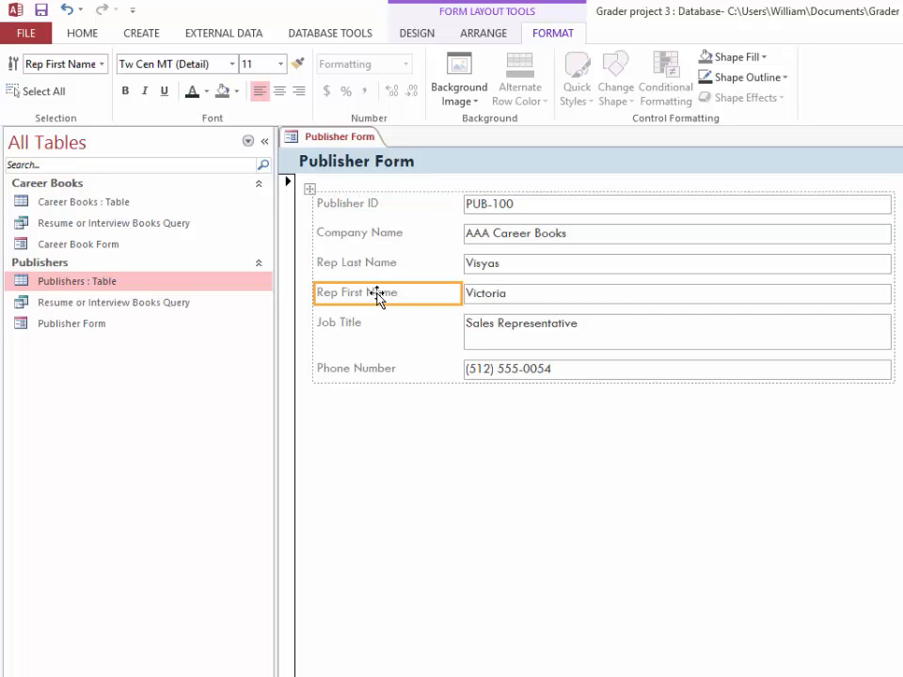
# Move the Rep First Name label and text box directly above Rep Last Name in the stacked layout
pyautogui.keyDown('shift'); pyautogui.click(490, 297); pyautogui.keyUp('shift')
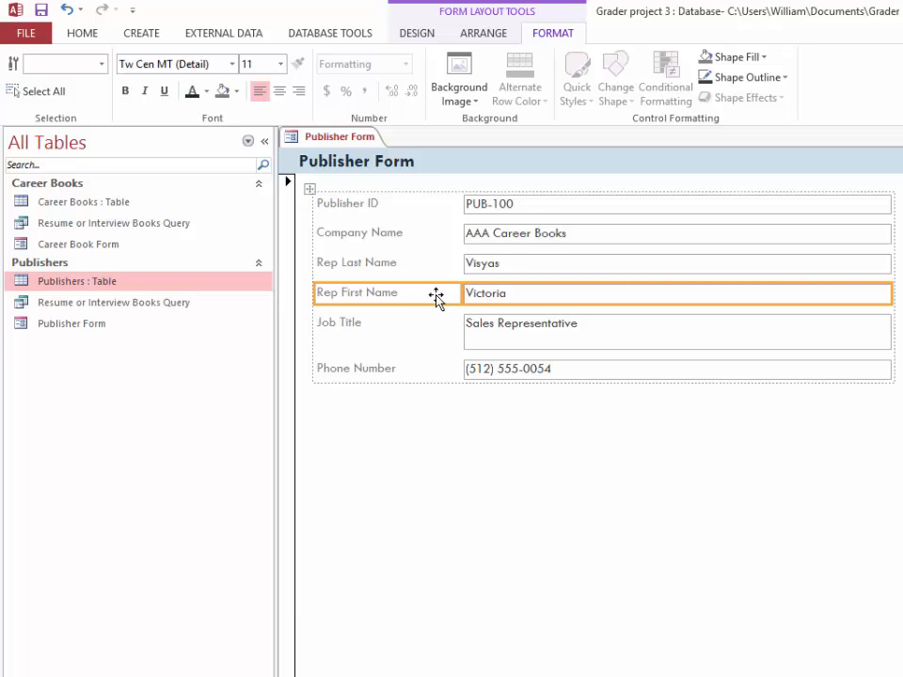
pyautogui.moveTo(411, 295); pyautogui.dragTo(409, 260)
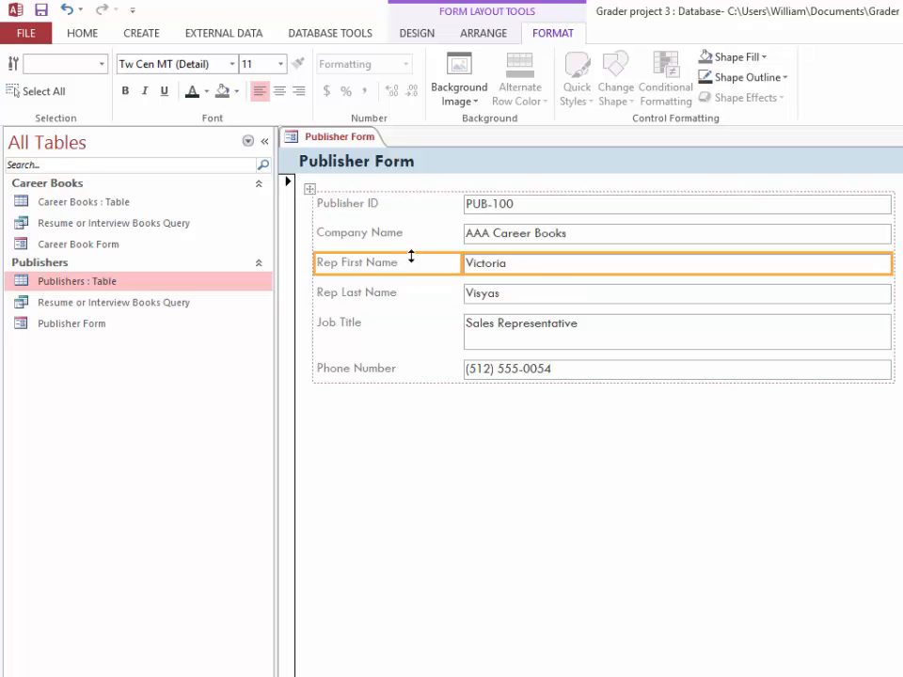
pyautogui.click(541, 297)
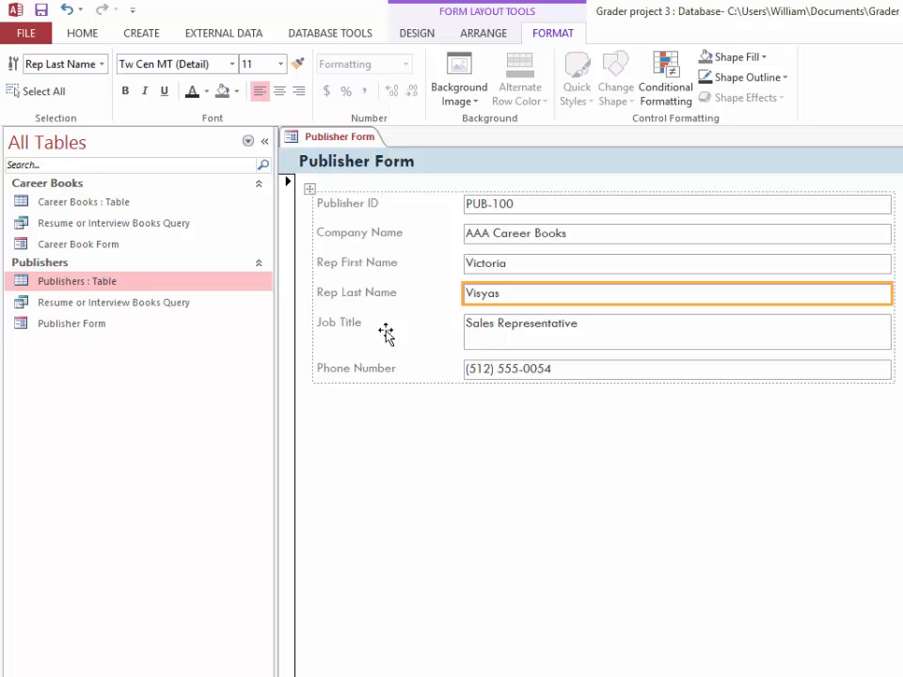
# Narrow the Job Title text box, and with it the layout's whole text box column, to about half its width
pyautogui.click(348, 325)
pyautogui.click(522, 337)
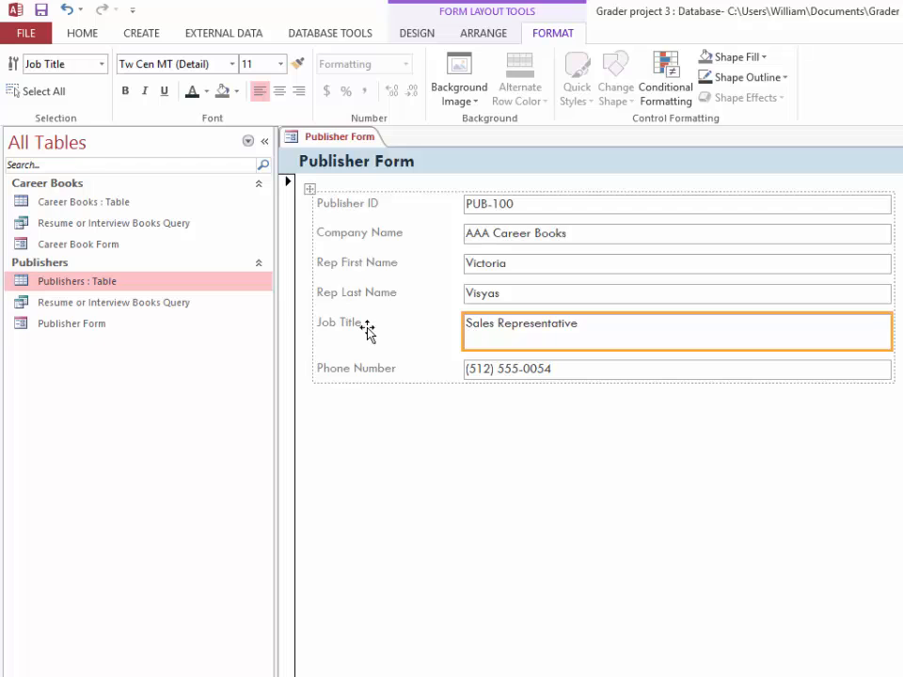
pyautogui.click(371, 333)
pyautogui.click(508, 329)
pyautogui.click(346, 329)
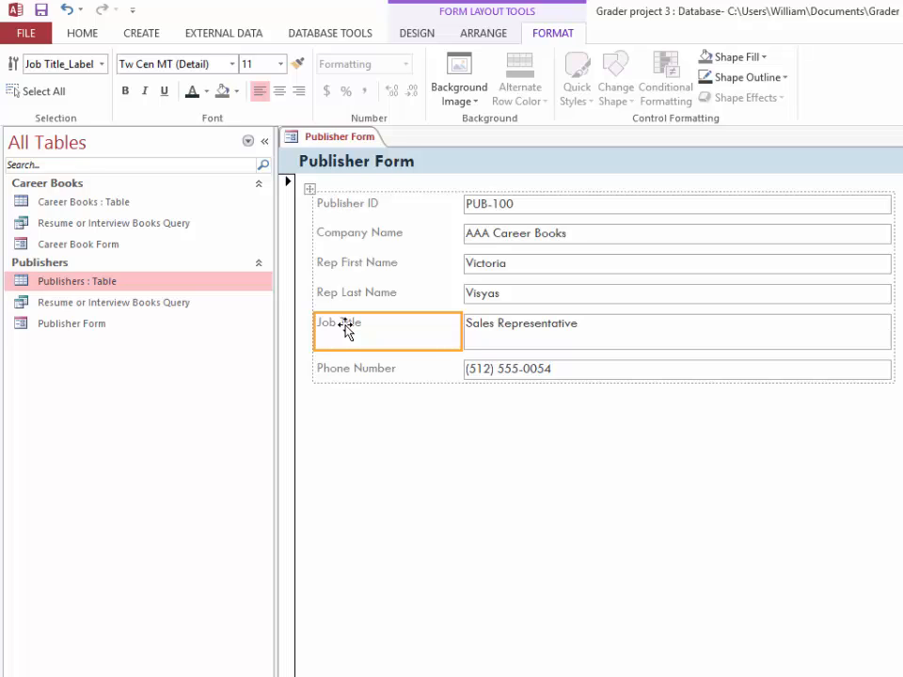
pyautogui.click(516, 340)
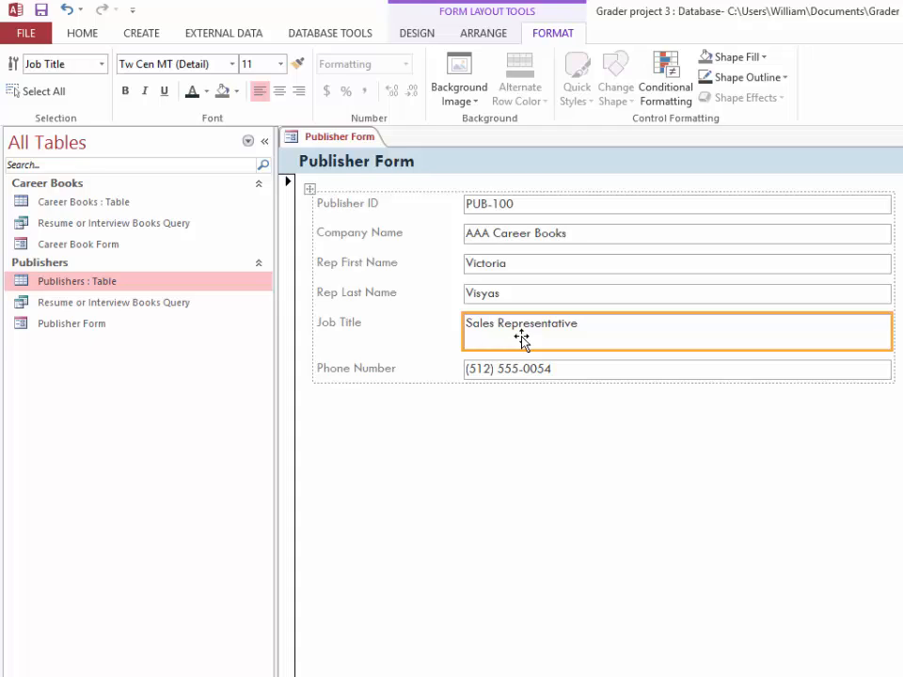
pyautogui.rightClick(522, 339)
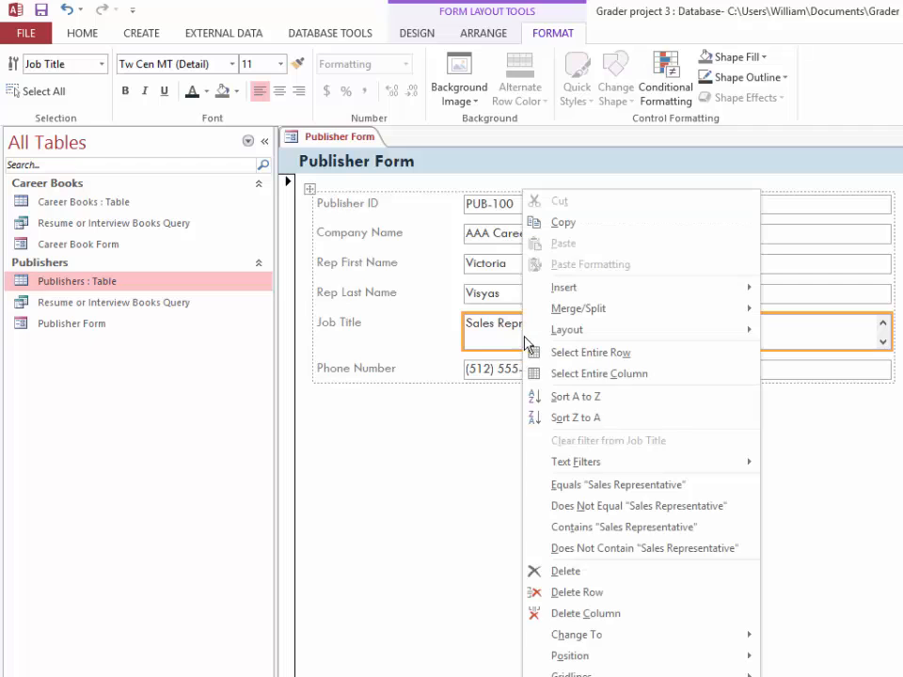
pyautogui.click(583, 676)
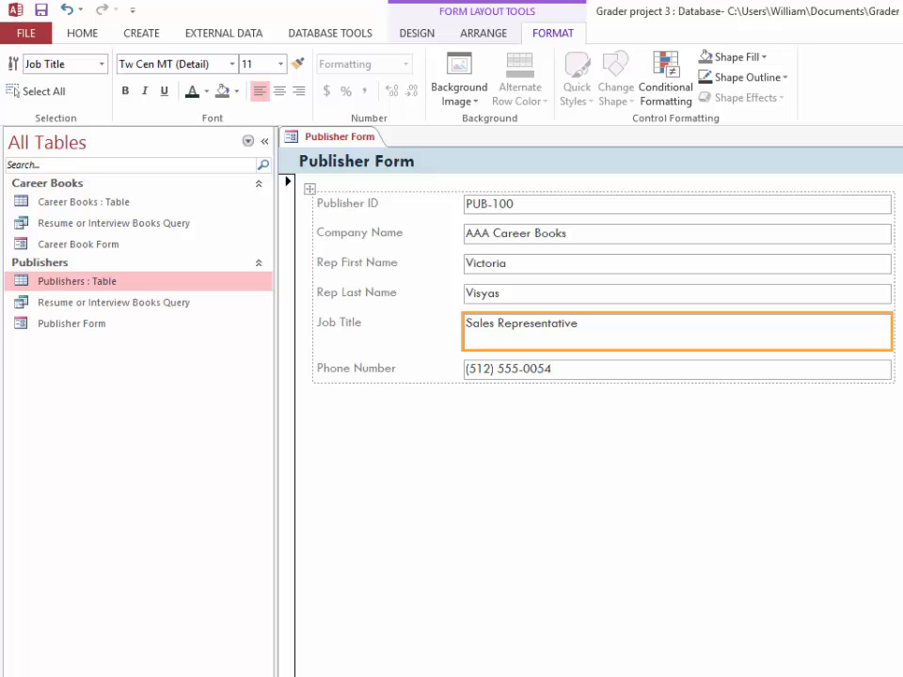
pyautogui.moveTo(892, 332); pyautogui.dragTo(676, 332)
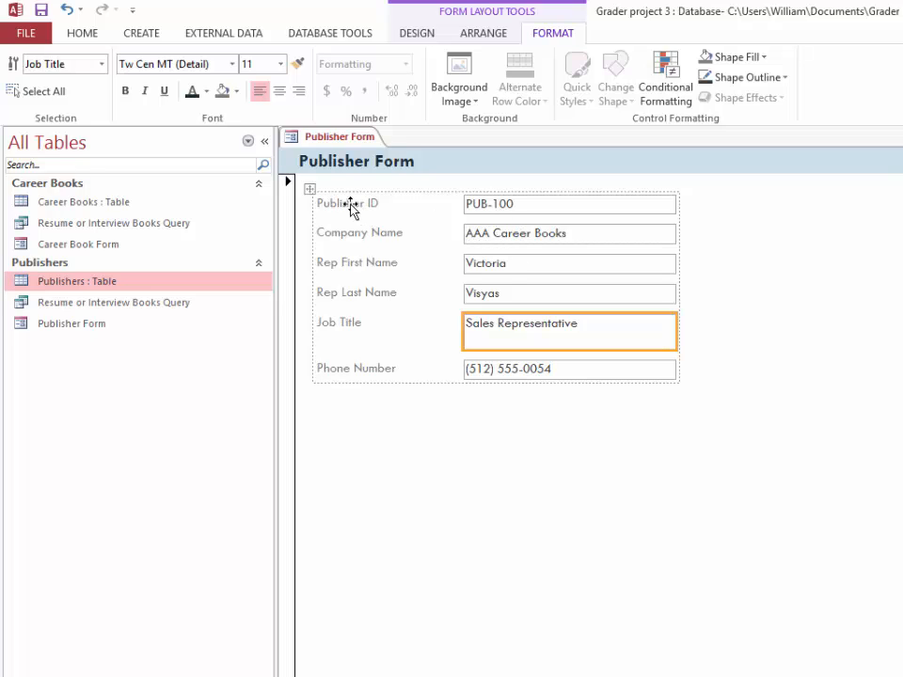
# Fill all six text boxes from Publisher ID to Phone Number with the background color Turquoise, Accent 1, Lighter 80%
pyautogui.click(505, 207)
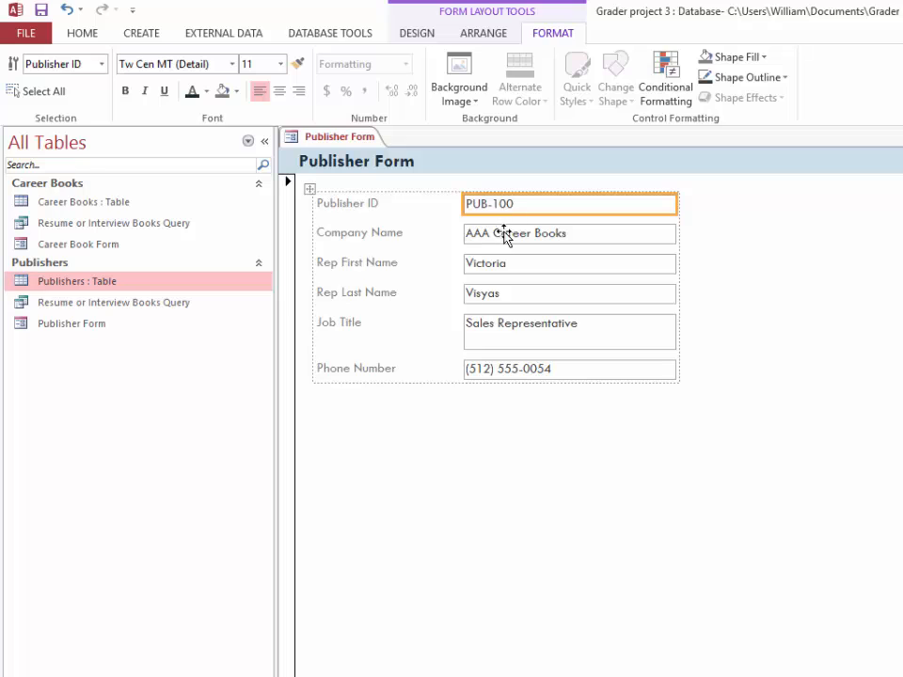
pyautogui.keyDown('shift'); pyautogui.click(506, 241); pyautogui.keyUp('shift')
pyautogui.keyDown('shift'); pyautogui.click(506, 266); pyautogui.keyUp('shift')
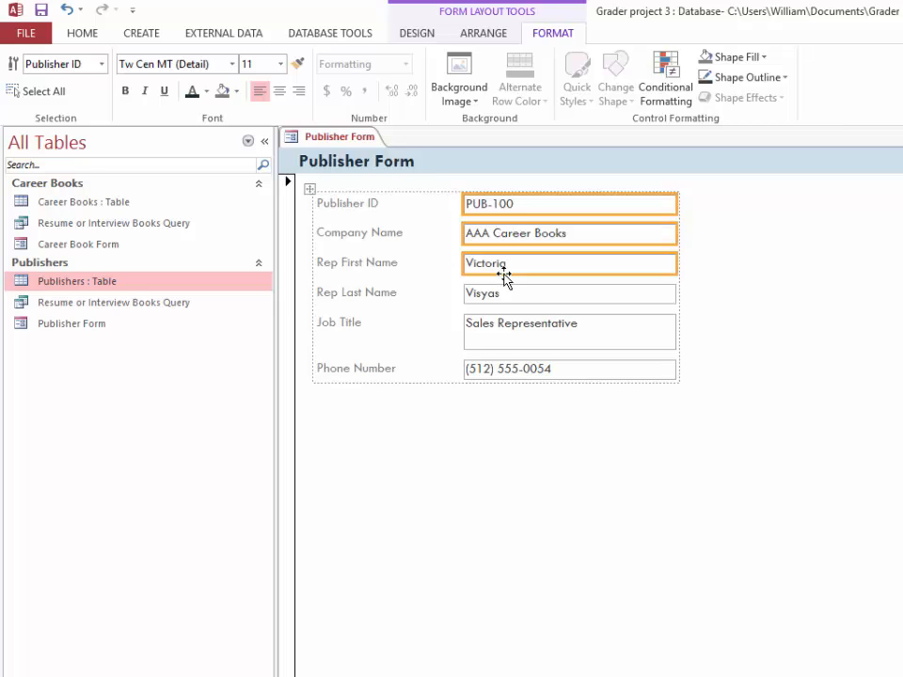
pyautogui.keyDown('shift'); pyautogui.click(506, 297); pyautogui.keyUp('shift')
pyautogui.keyDown('shift'); pyautogui.click(507, 334); pyautogui.keyUp('shift')
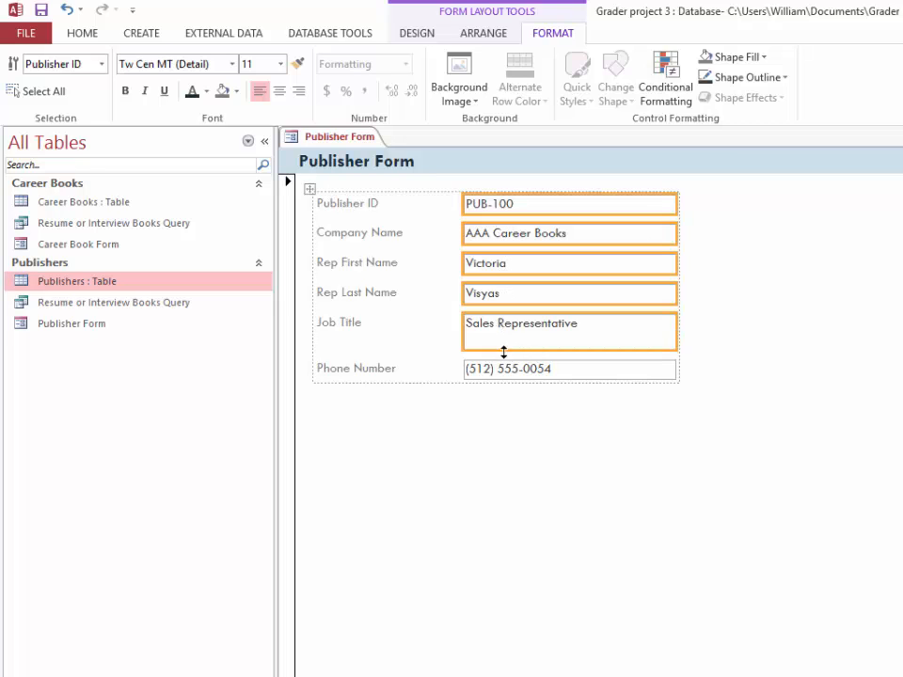
pyautogui.keyDown('shift'); pyautogui.click(508, 371); pyautogui.keyUp('shift')
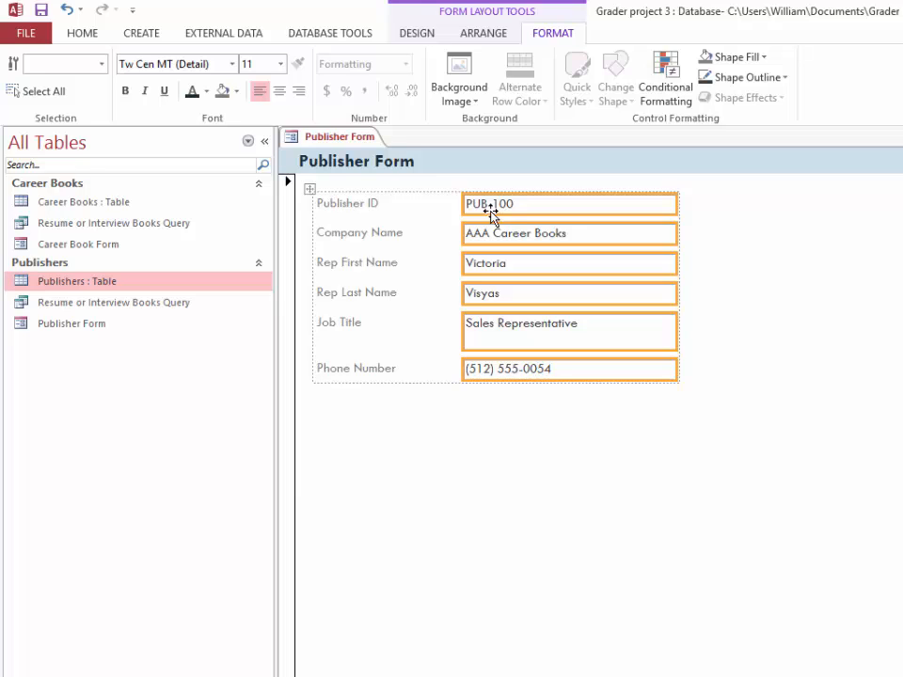
pyautogui.click(237, 91)
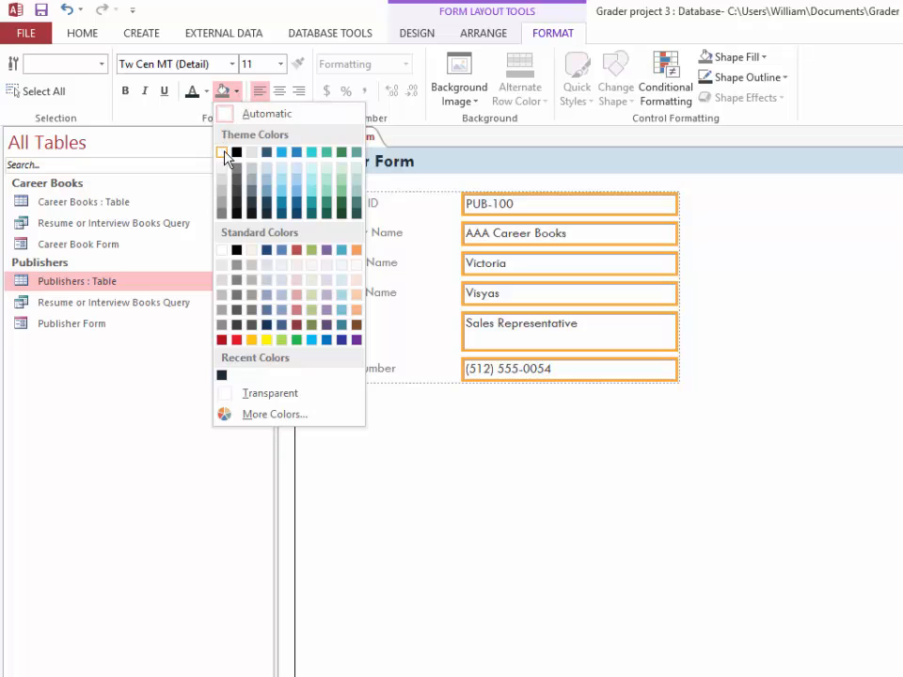
pyautogui.click(285, 175)
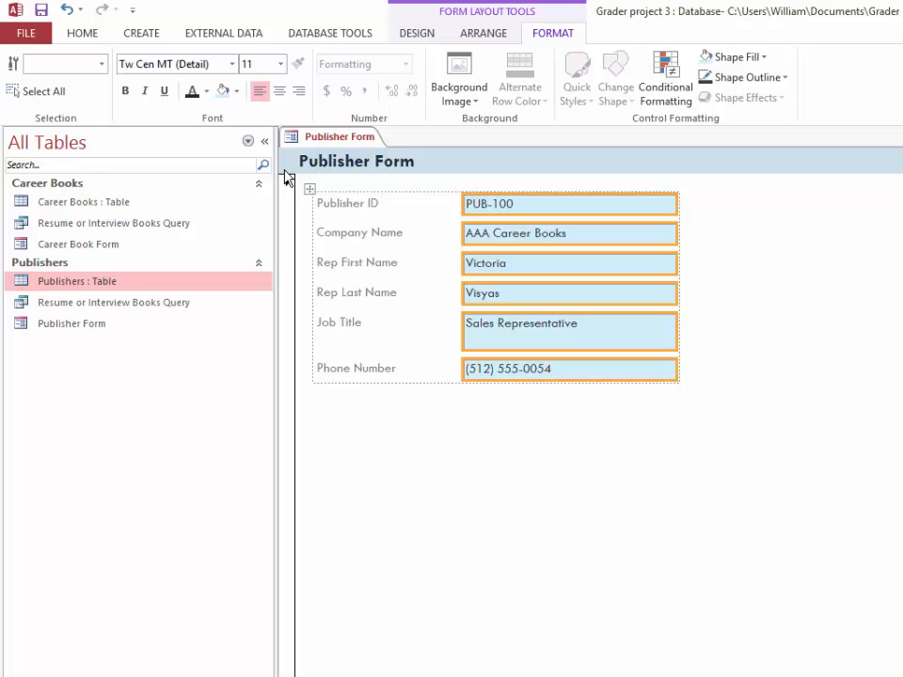
# Format all six field labels in bold with the darkest shade of the dark blue theme color as font color
pyautogui.click(361, 204)
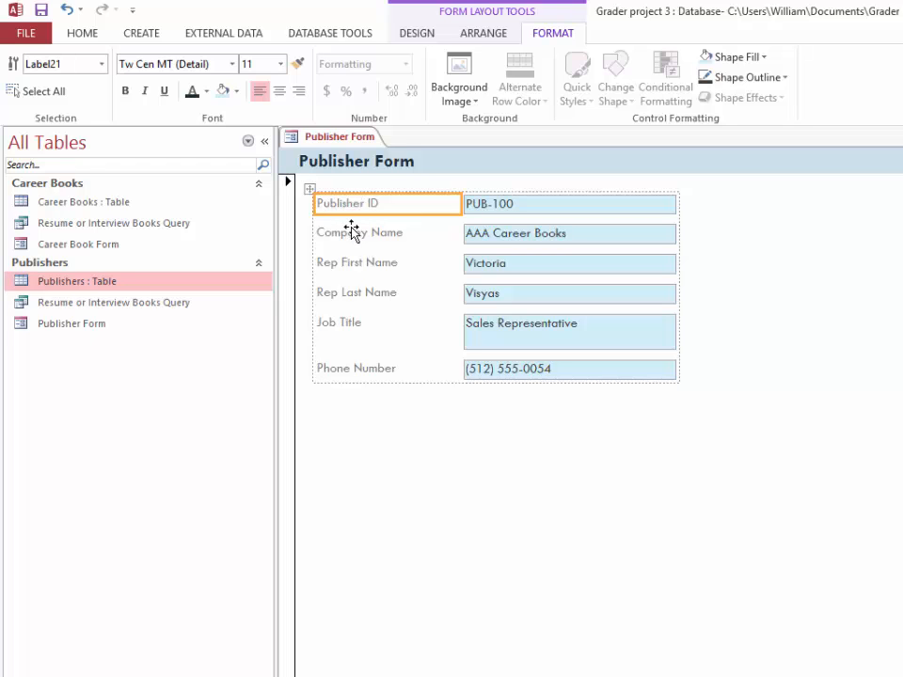
pyautogui.keyDown('shift'); pyautogui.click(350, 235); pyautogui.keyUp('shift')
pyautogui.keyDown('shift'); pyautogui.click(347, 264); pyautogui.keyUp('shift')
pyautogui.keyDown('shift'); pyautogui.click(343, 297); pyautogui.keyUp('shift')
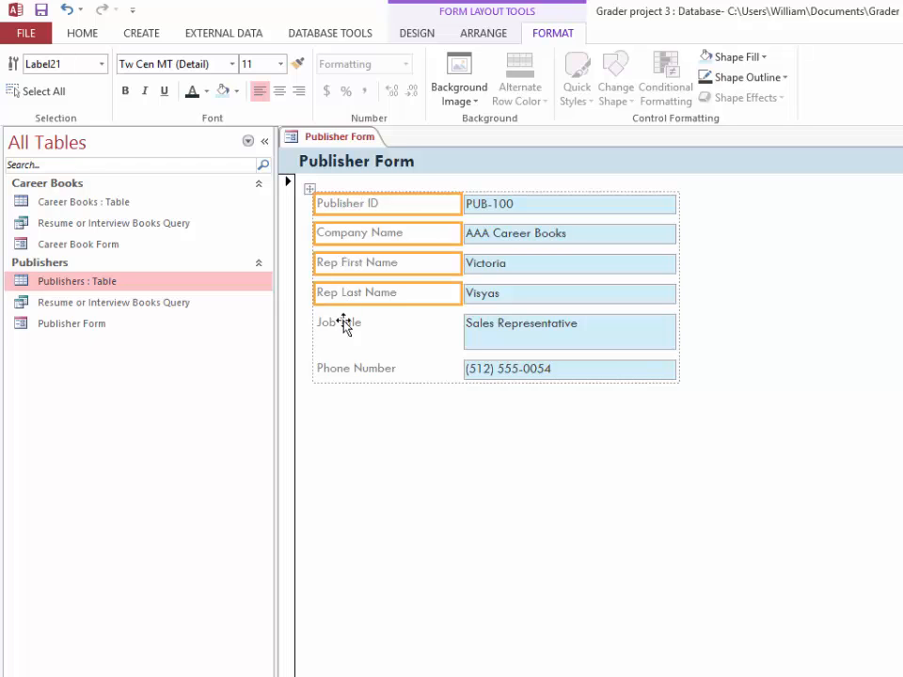
pyautogui.keyDown('shift'); pyautogui.click(347, 329); pyautogui.keyUp('shift')
pyautogui.keyDown('shift'); pyautogui.click(352, 373); pyautogui.keyUp('shift')
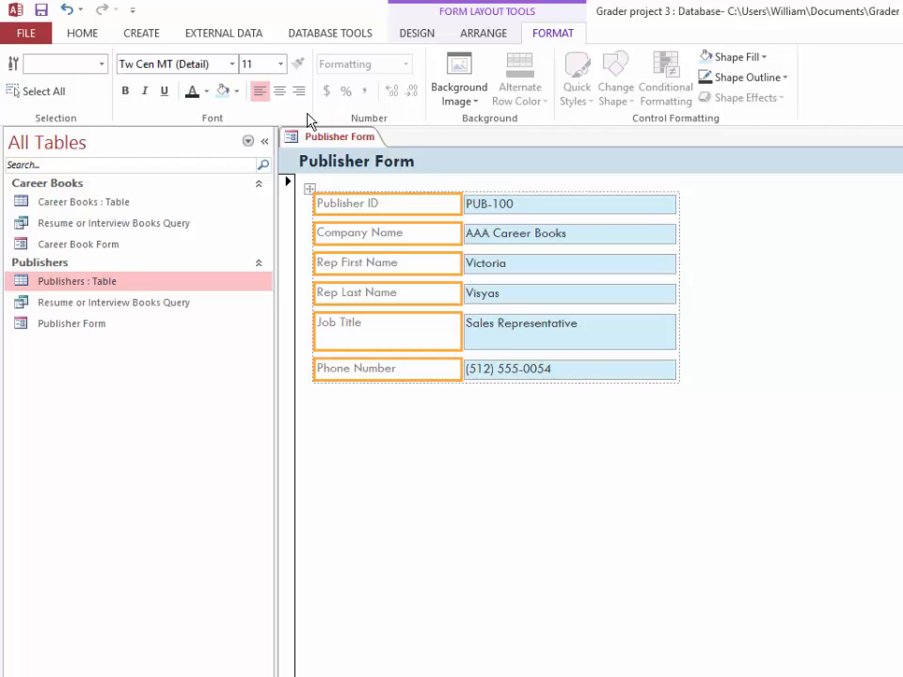
pyautogui.click(206, 93)
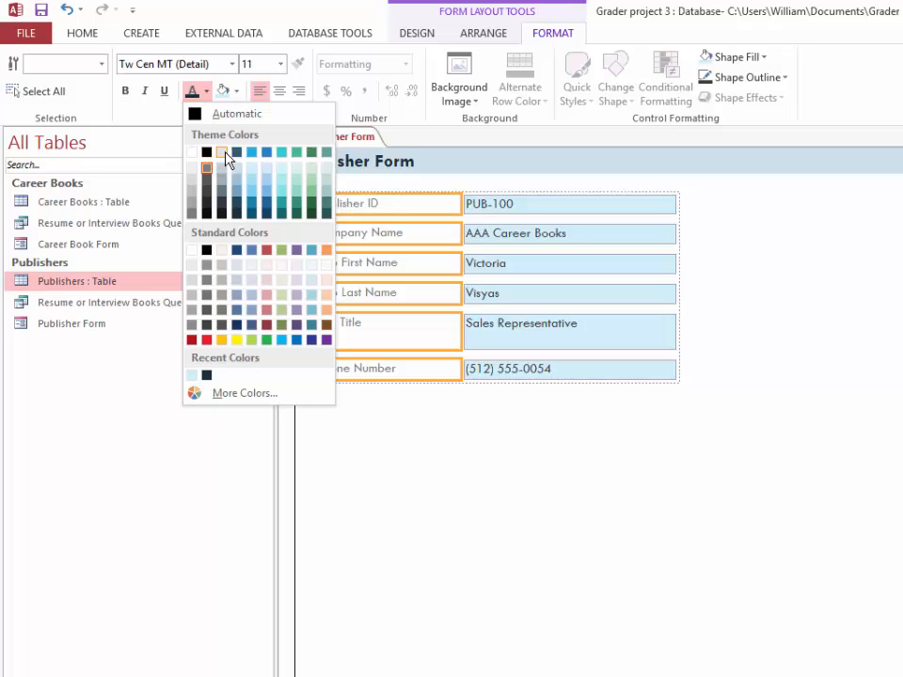
pyautogui.click(238, 220)
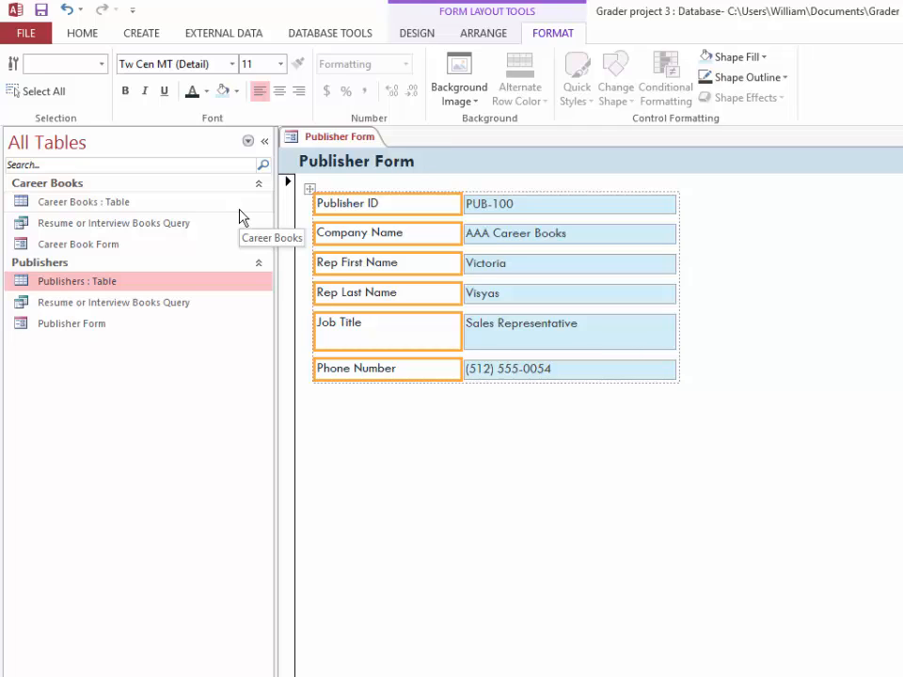
pyautogui.click(128, 91)
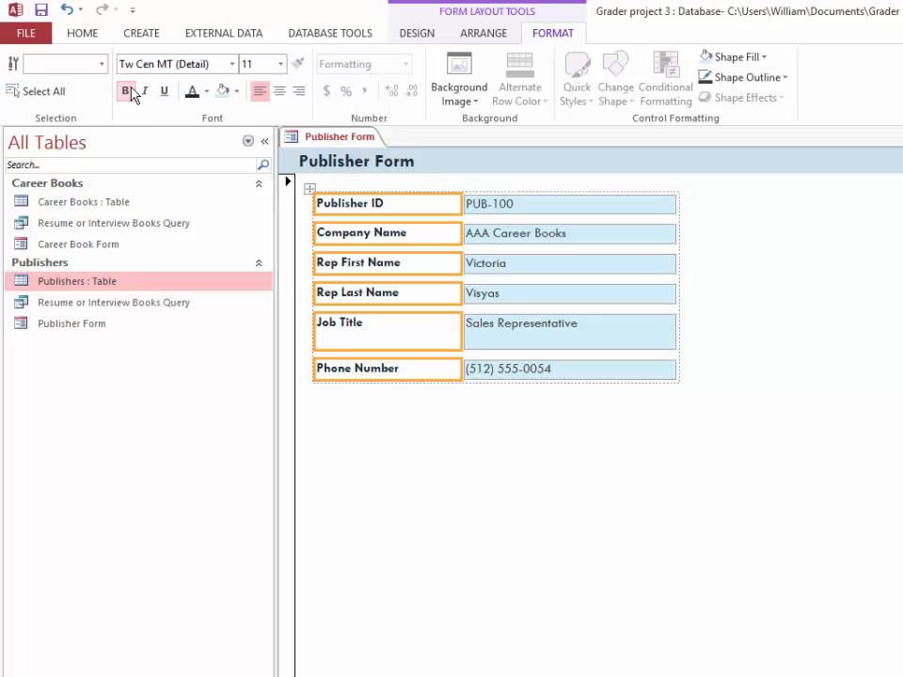
# Widen the six field labels slightly through their shared Width property and save the form
pyautogui.rightClick(370, 206)
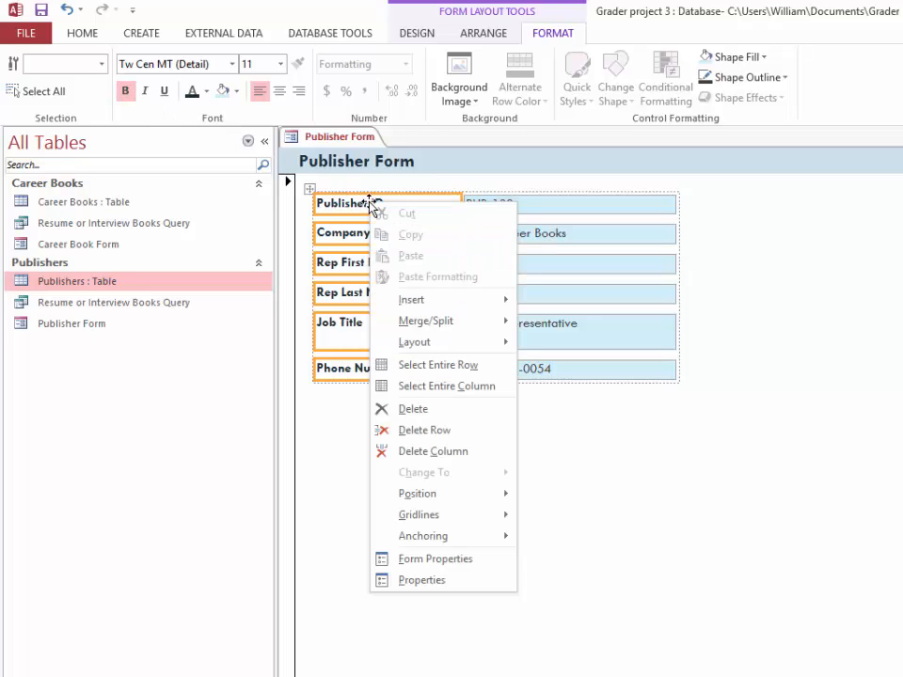
pyautogui.click(422, 580)
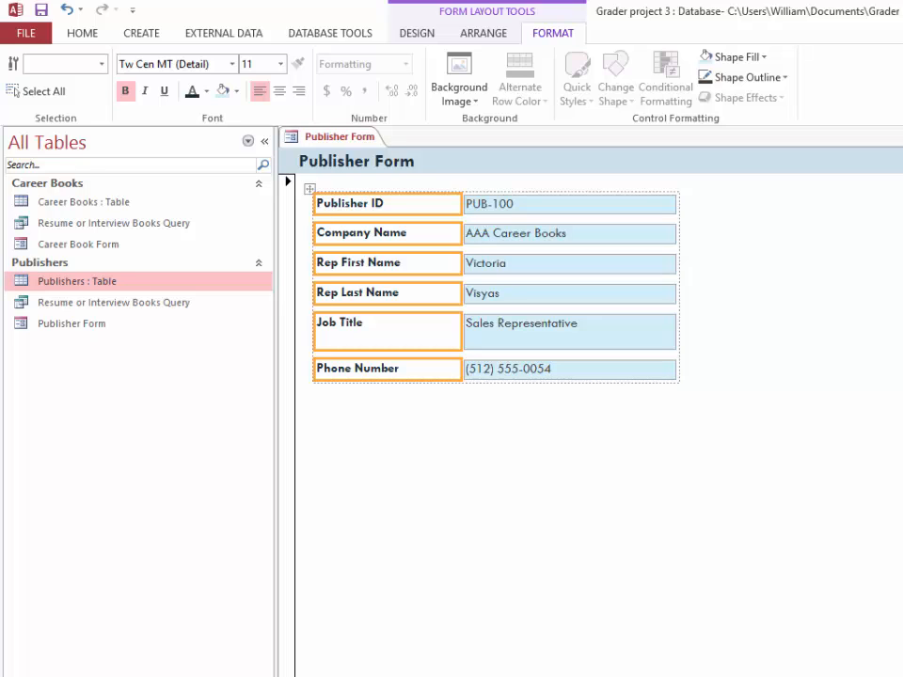
pyautogui.press('Return')
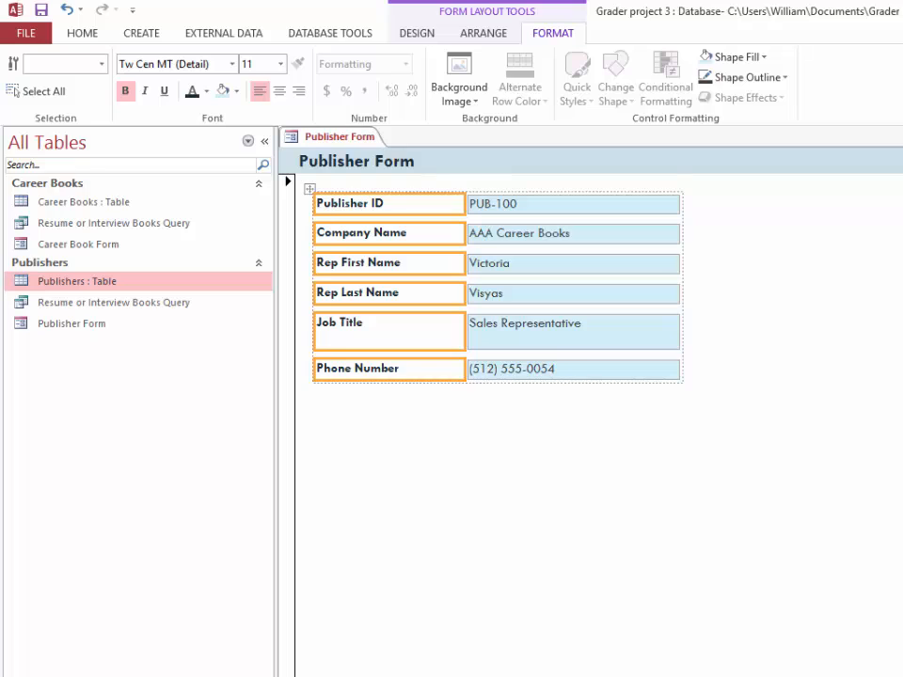
pyautogui.click(405, 433)
pyautogui.click(42, 13)
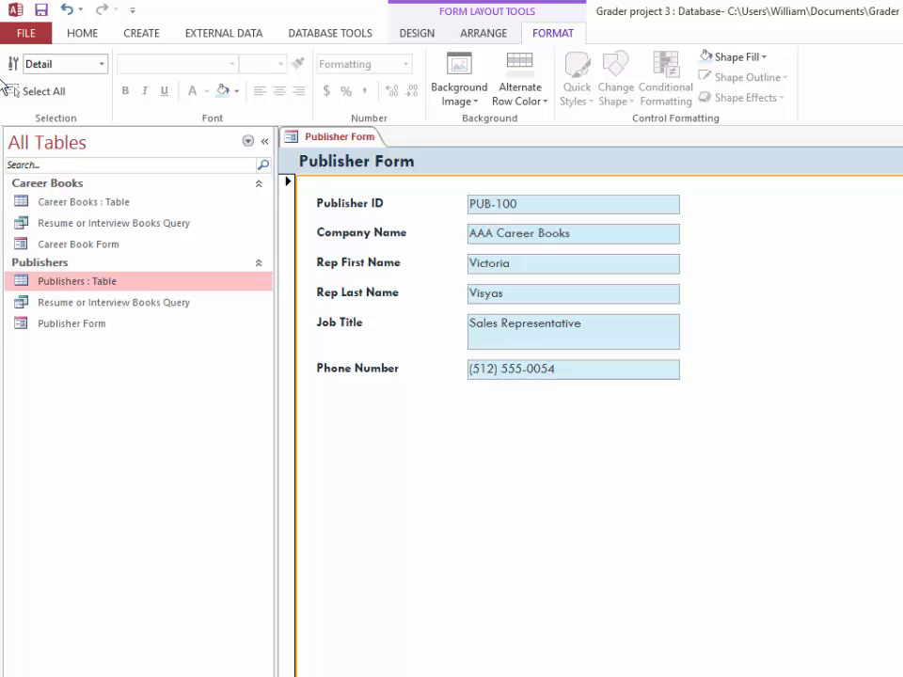
# Select every control on the form, including the title, and set the font size to 12
pyautogui.click(339, 205)
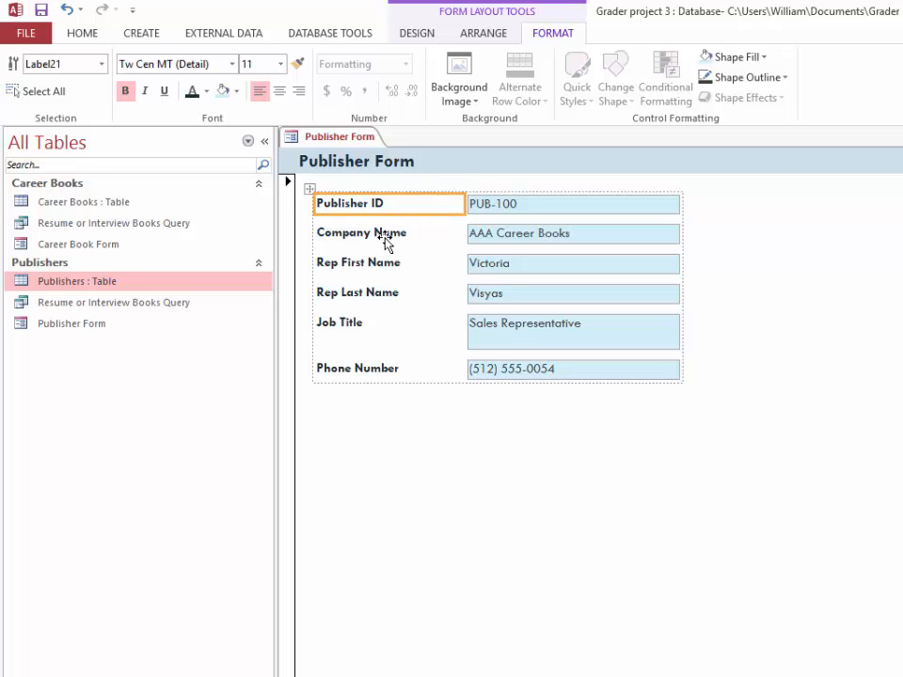
pyautogui.hotkey('ctrl', 'a')
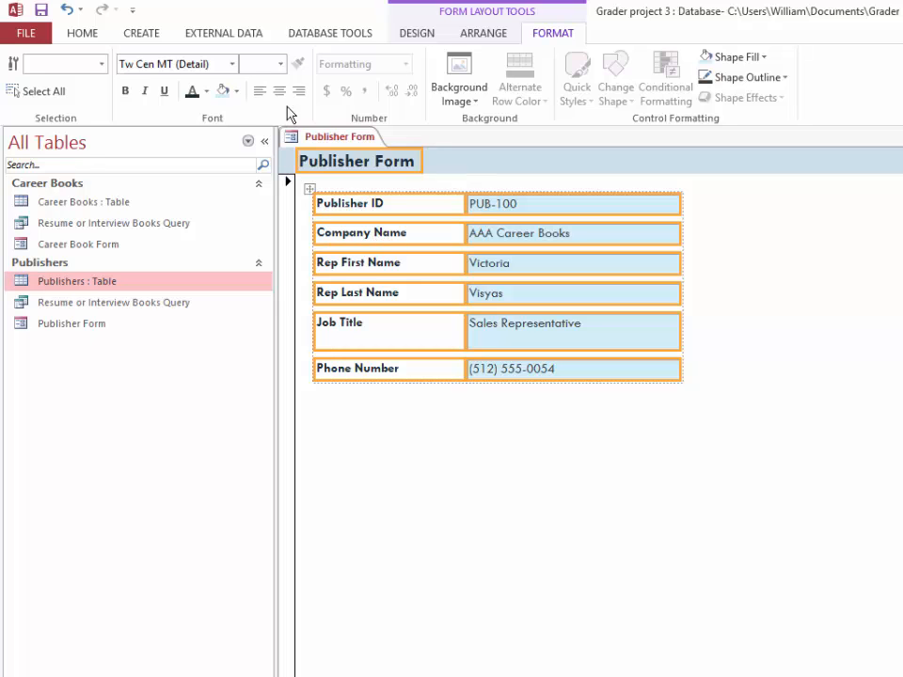
pyautogui.click(282, 66)
pyautogui.click(258, 145)
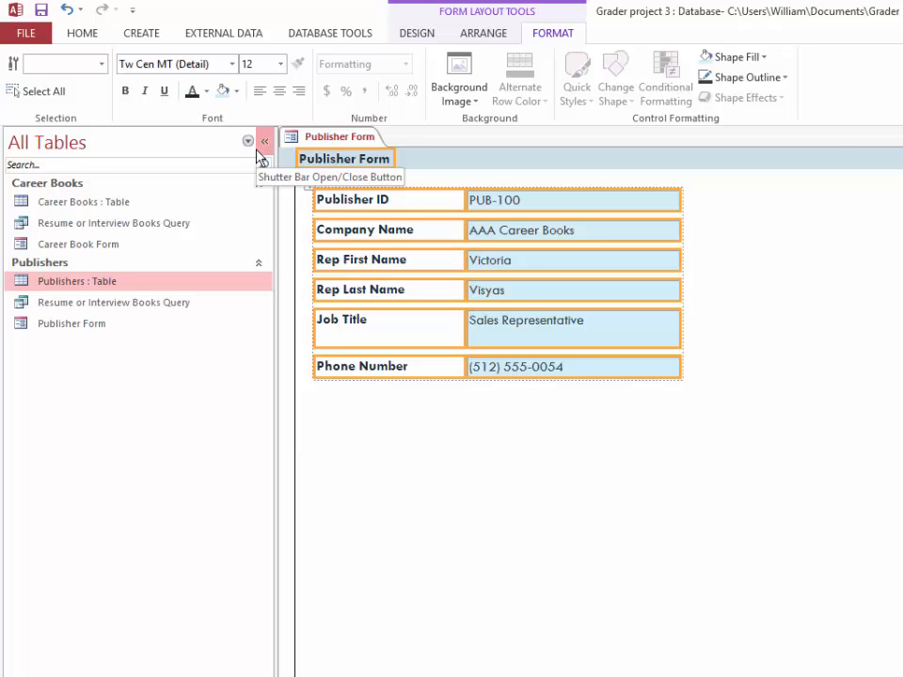
# Set one uniform height for all selected controls through their properties, so the Job Title row matches the other rows
pyautogui.rightClick(365, 208)
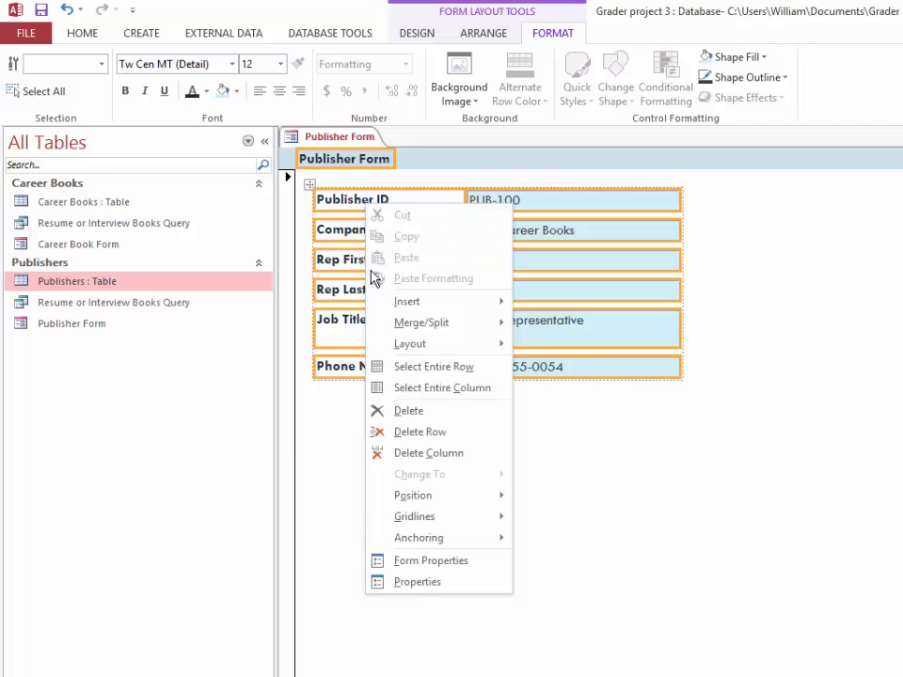
pyautogui.click(425, 583)
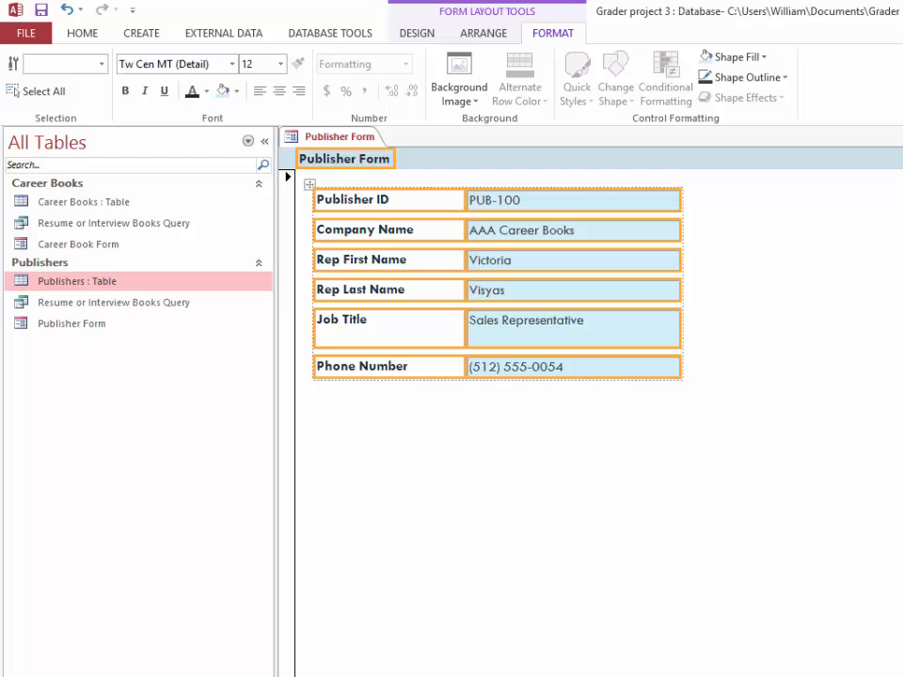
pyautogui.press('Return')
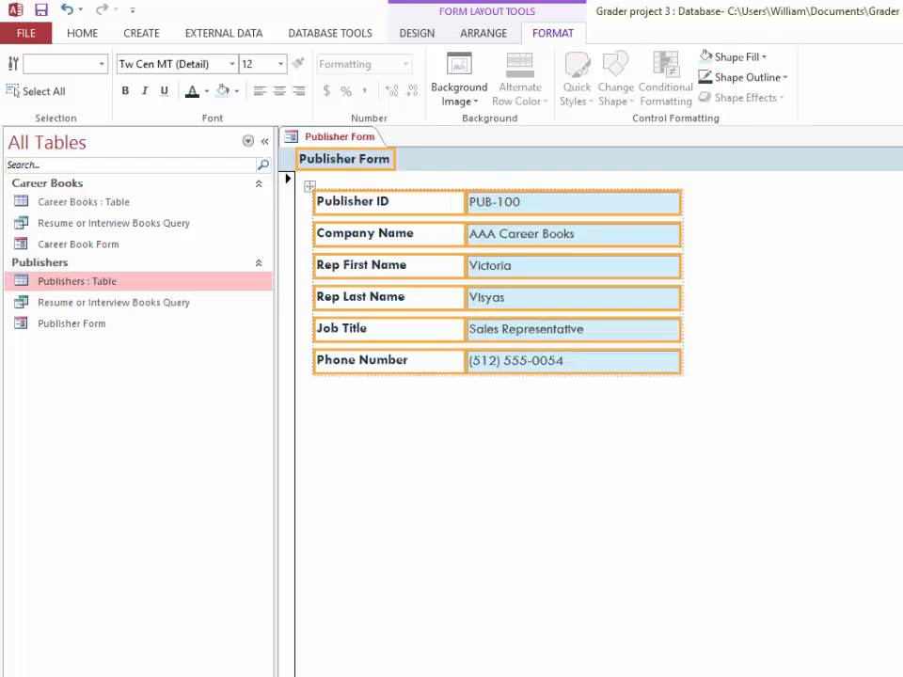
pyautogui.click(508, 471)
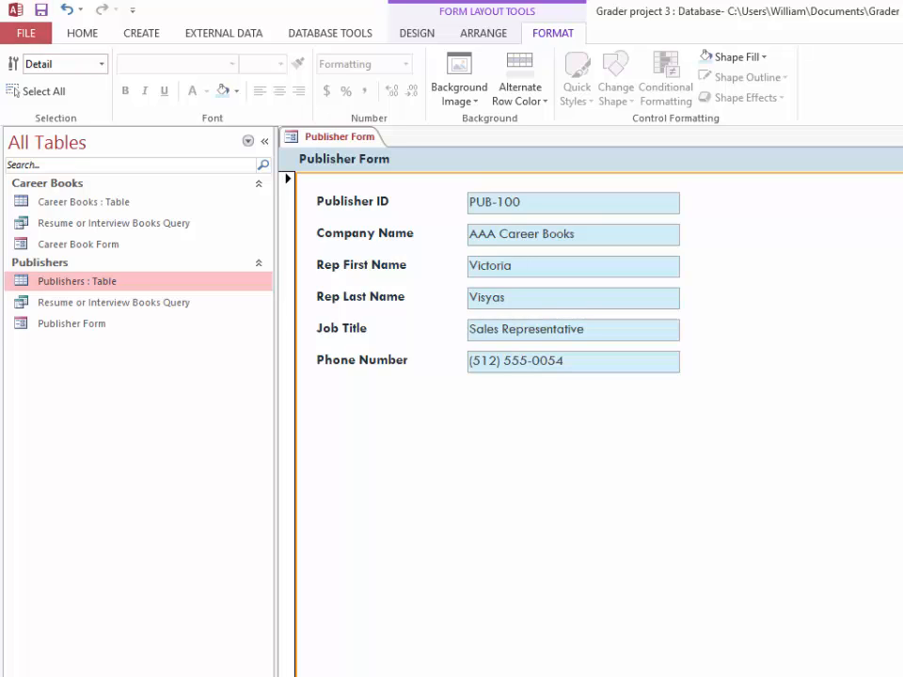
# Switch the Publisher Form from Layout View to Design View
pyautogui.click(82, 33)
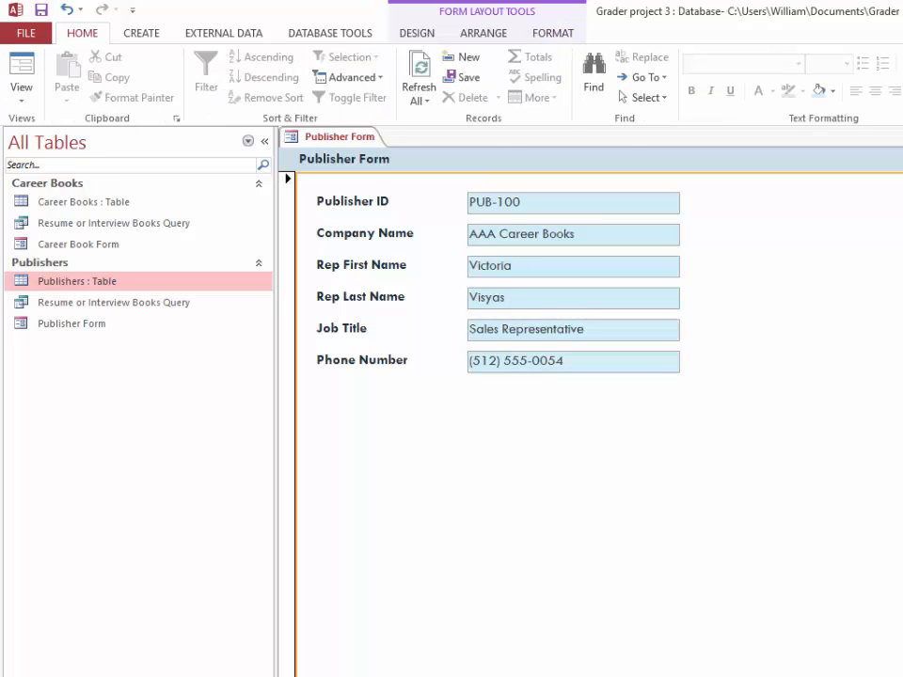
pyautogui.click(22, 86)
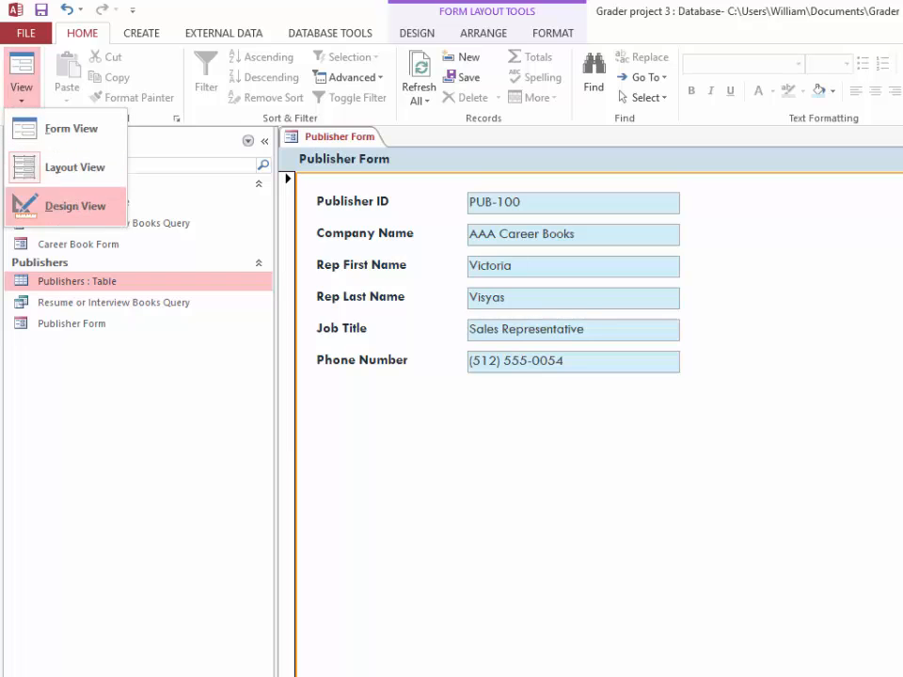
pyautogui.click(74, 206)
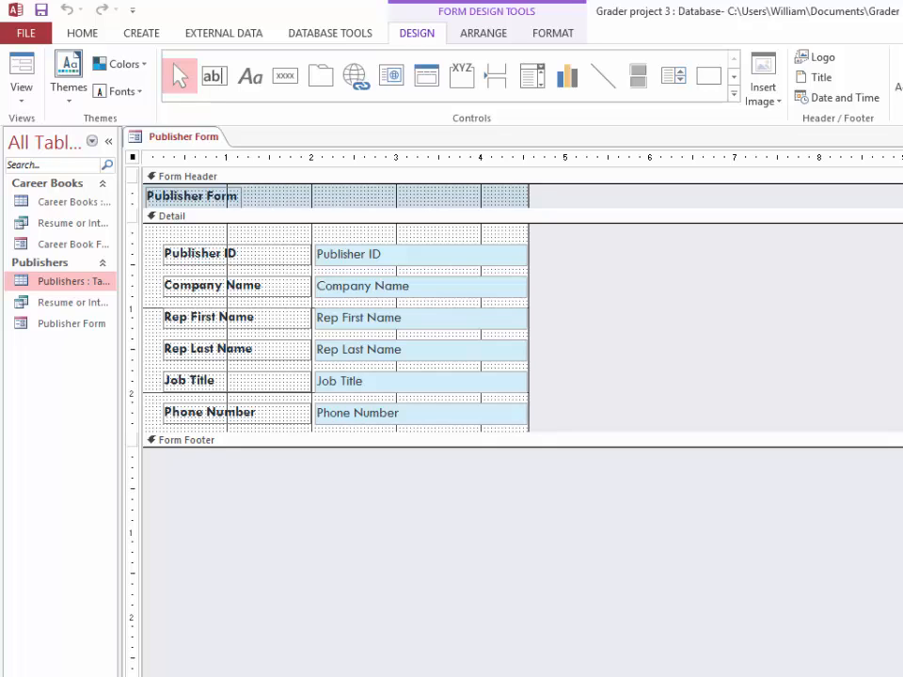
# Open the Form Footer section to about 0.5 inch high and add a label reading "Texas Lakes Southwest Campus" starting at about 1.5 inches
pyautogui.moveTo(336, 446); pyautogui.dragTo(336, 490)
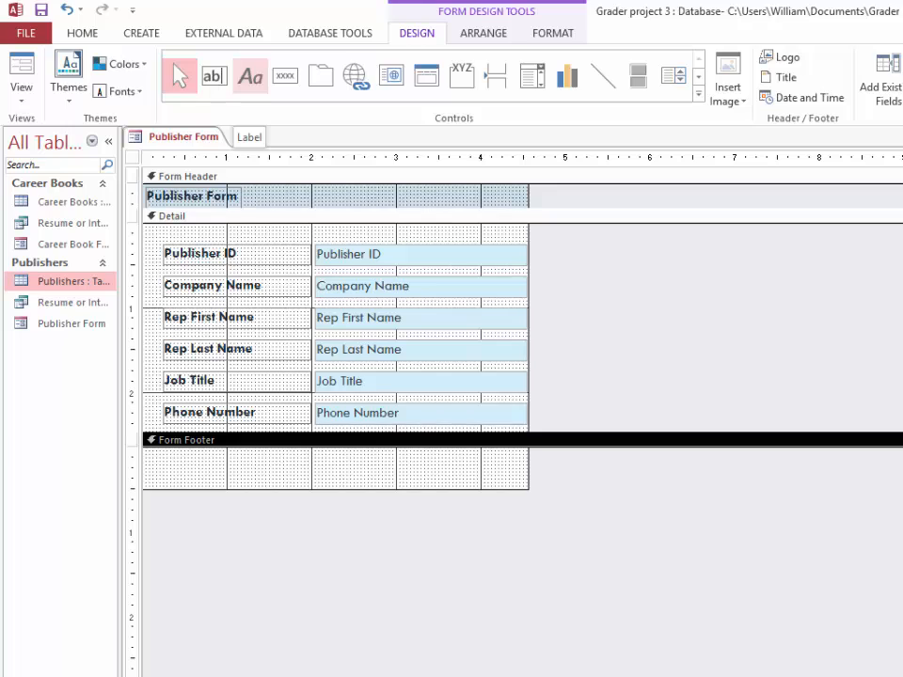
pyautogui.click(251, 77)
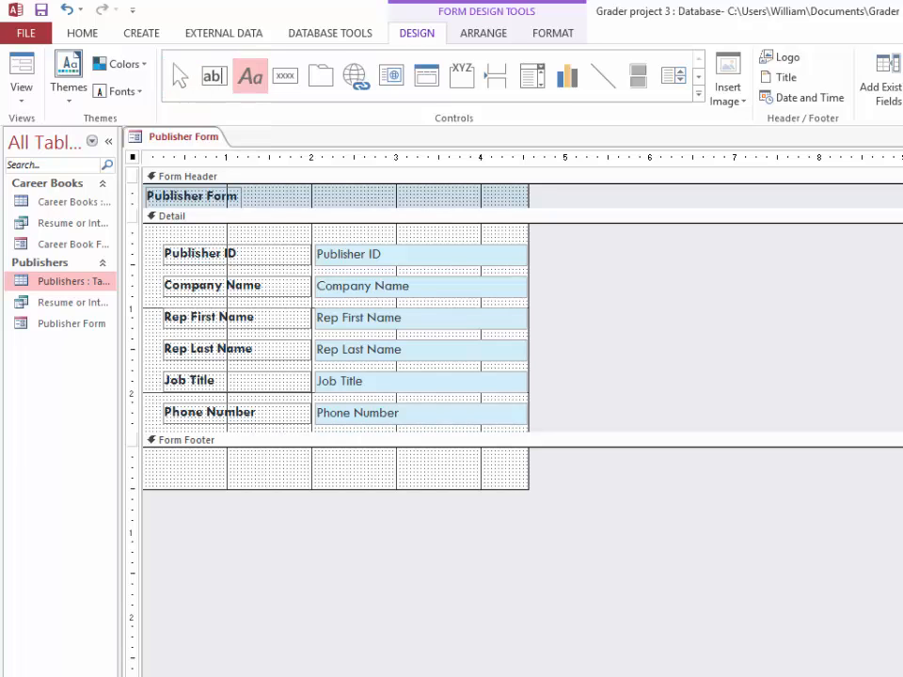
pyautogui.click(271, 467)
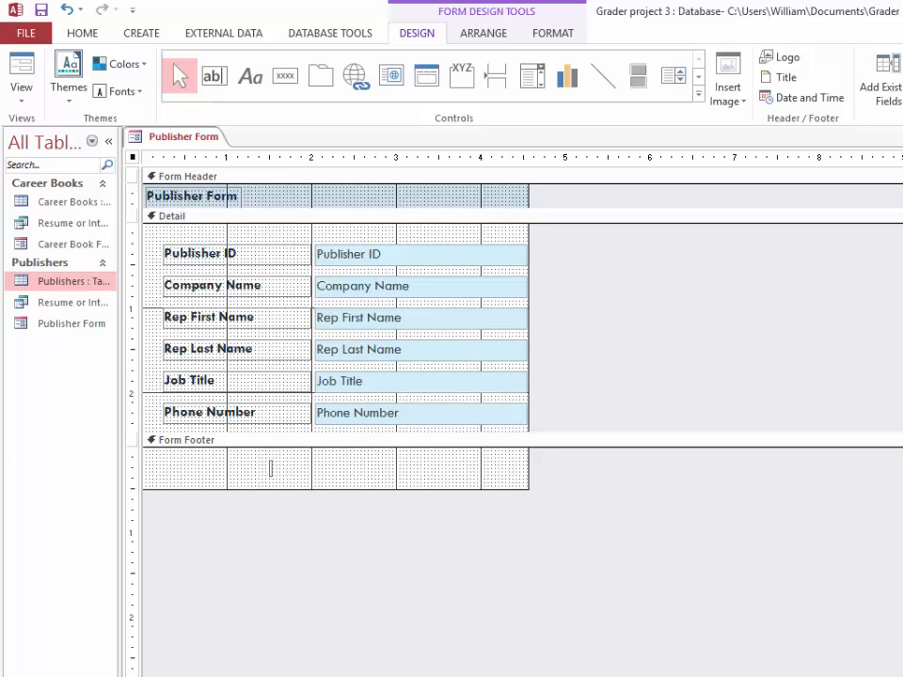
pyautogui.write('Texas Lakes south')
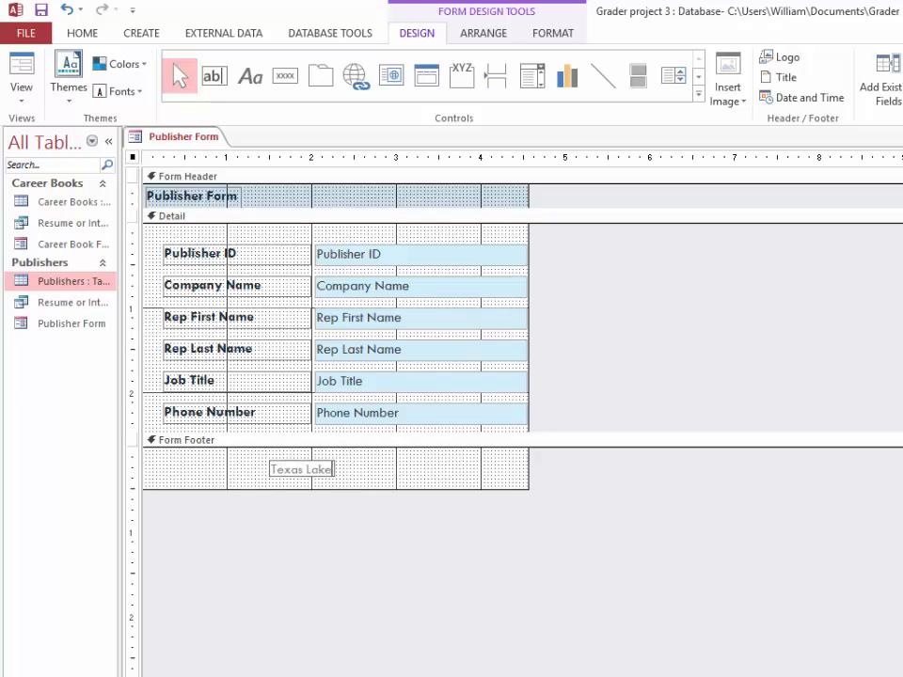
pyautogui.press('BackSpace')
pyautogui.press('BackSpace')
pyautogui.press('BackSpace')
pyautogui.press('BackSpace')
pyautogui.press('BackSpace')
pyautogui.write('Southwes')
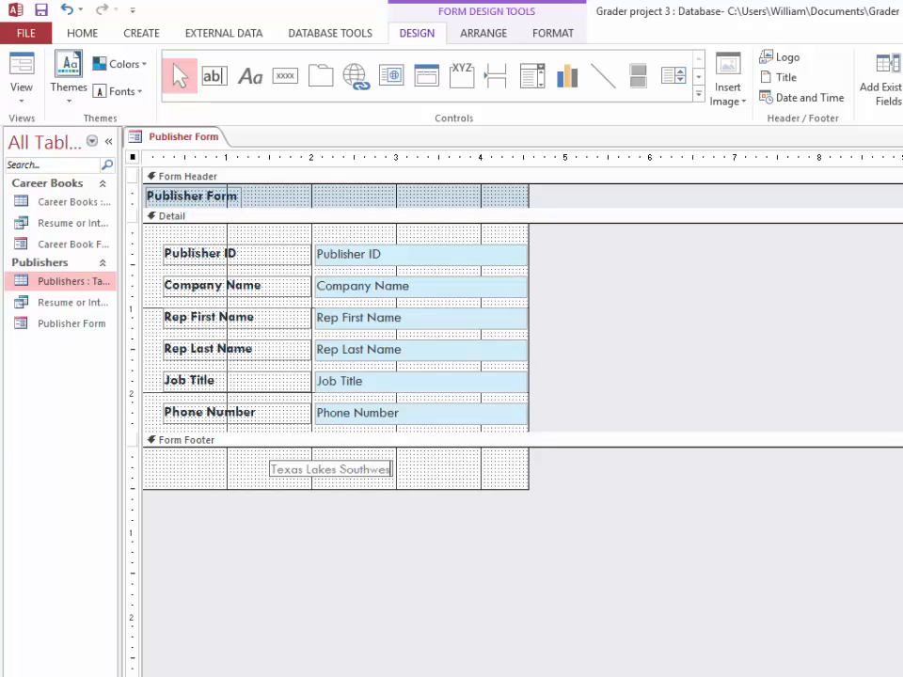
pyautogui.write('t Campus')
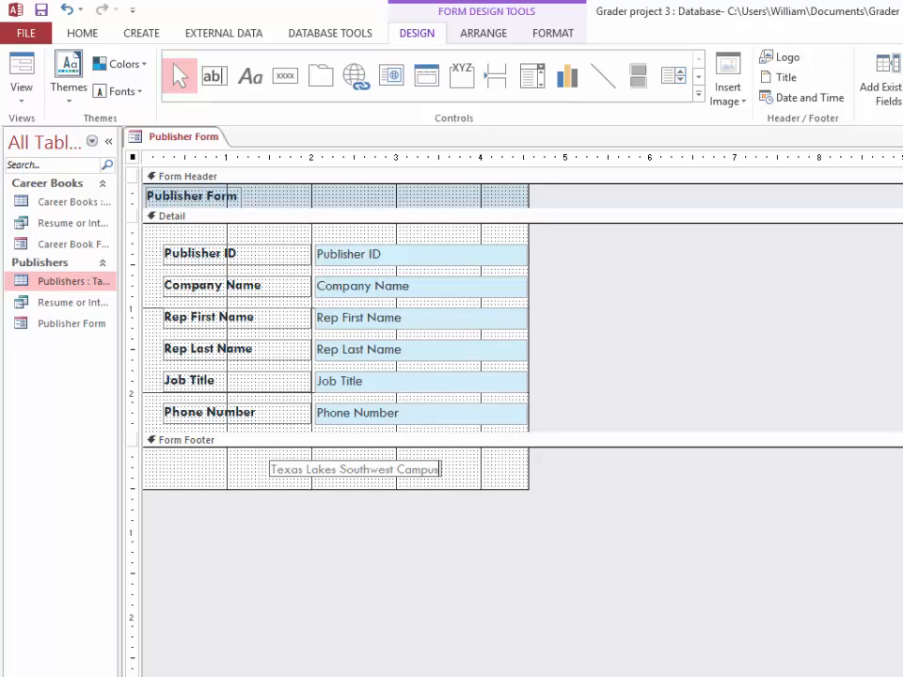
pyautogui.press('Return')
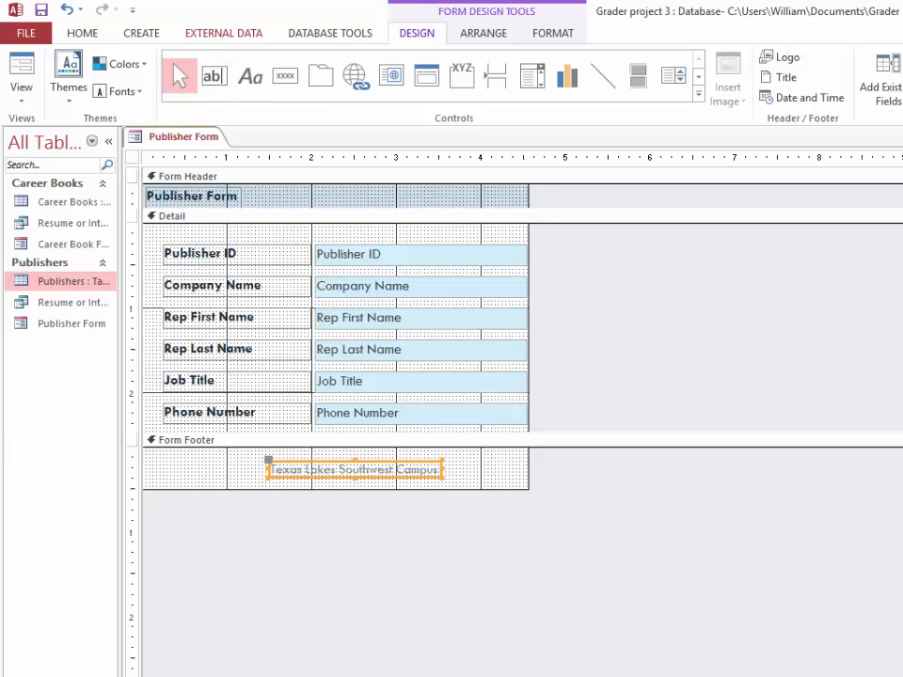
# Format the footer label's text in bold with the font color Dark Teal, Text 2, Darker 50%
pyautogui.click(82, 33)
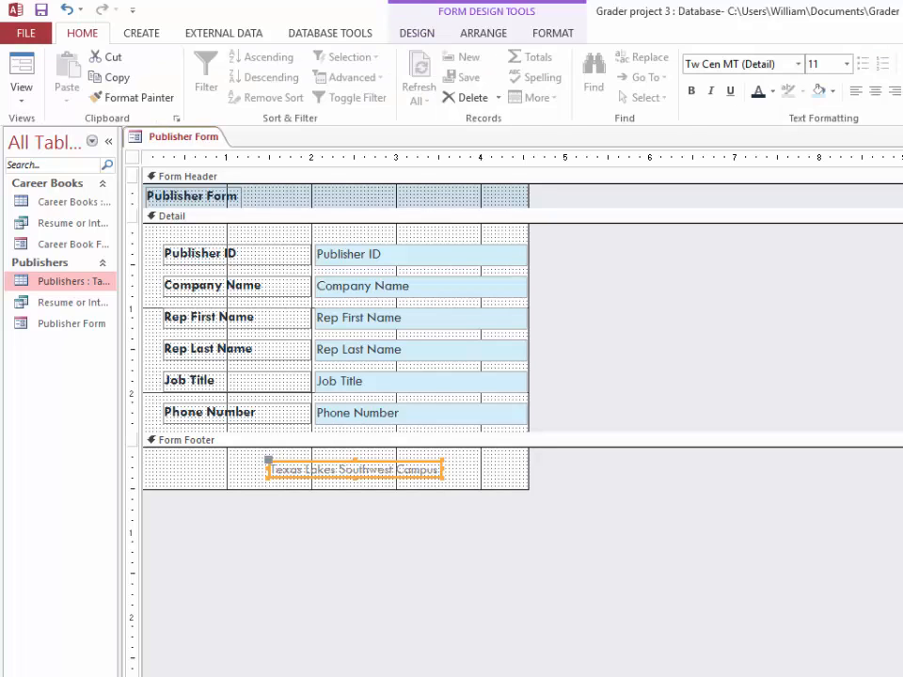
pyautogui.click(553, 33)
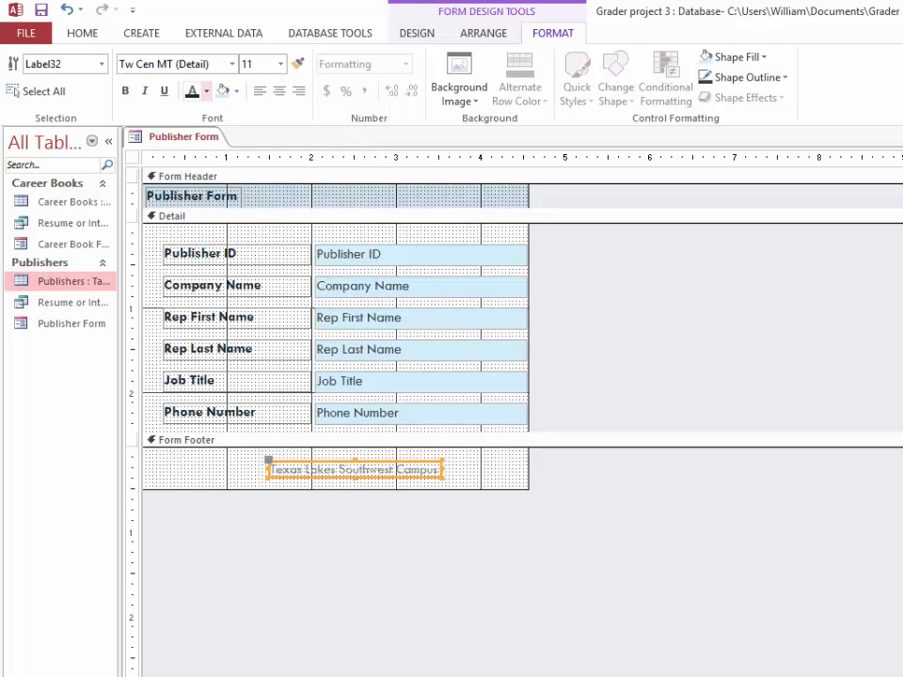
pyautogui.click(206, 92)
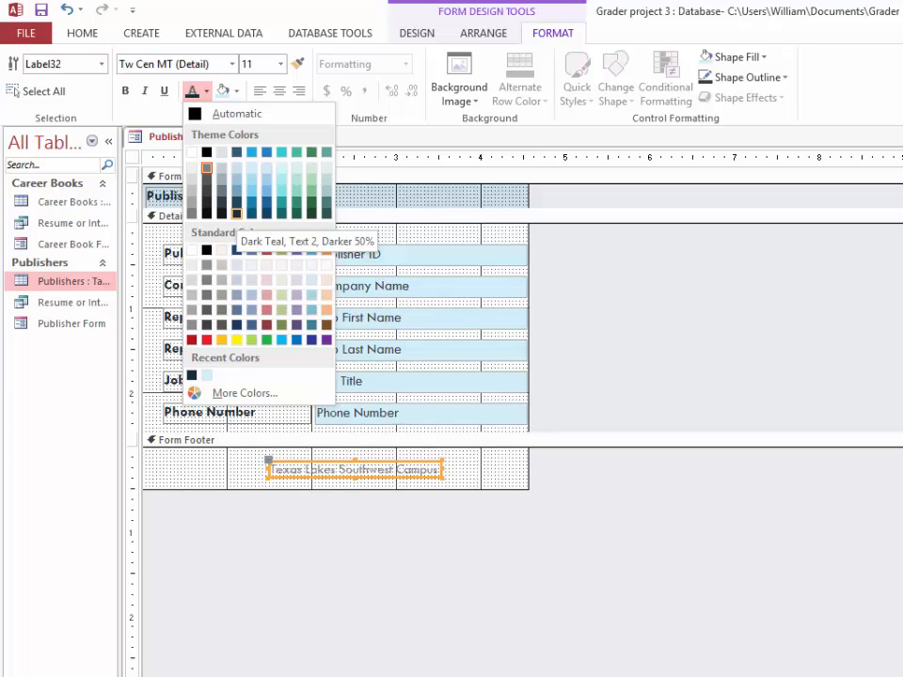
pyautogui.click(236, 213)
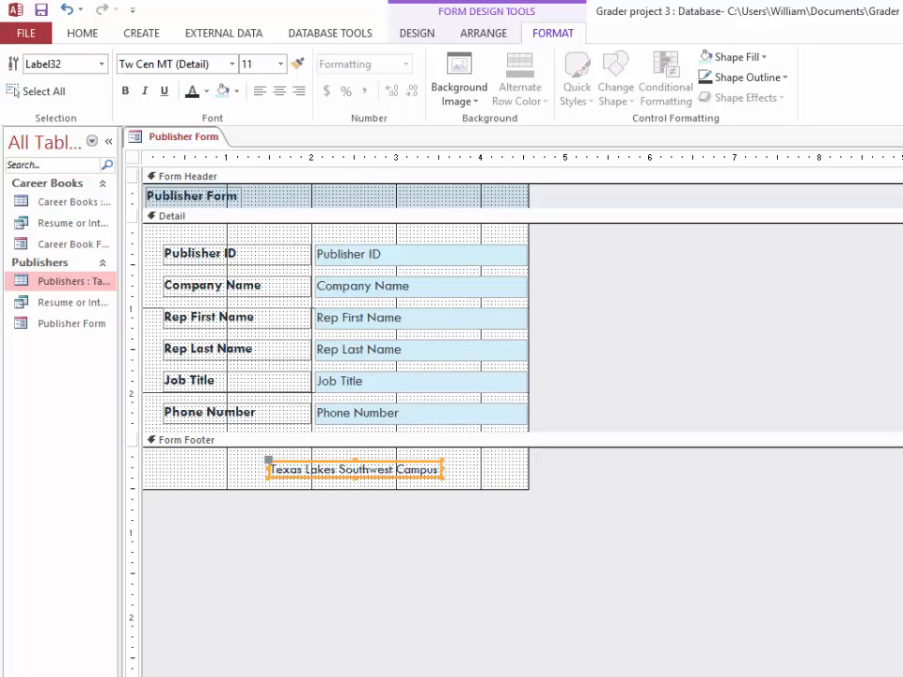
pyautogui.click(126, 91)
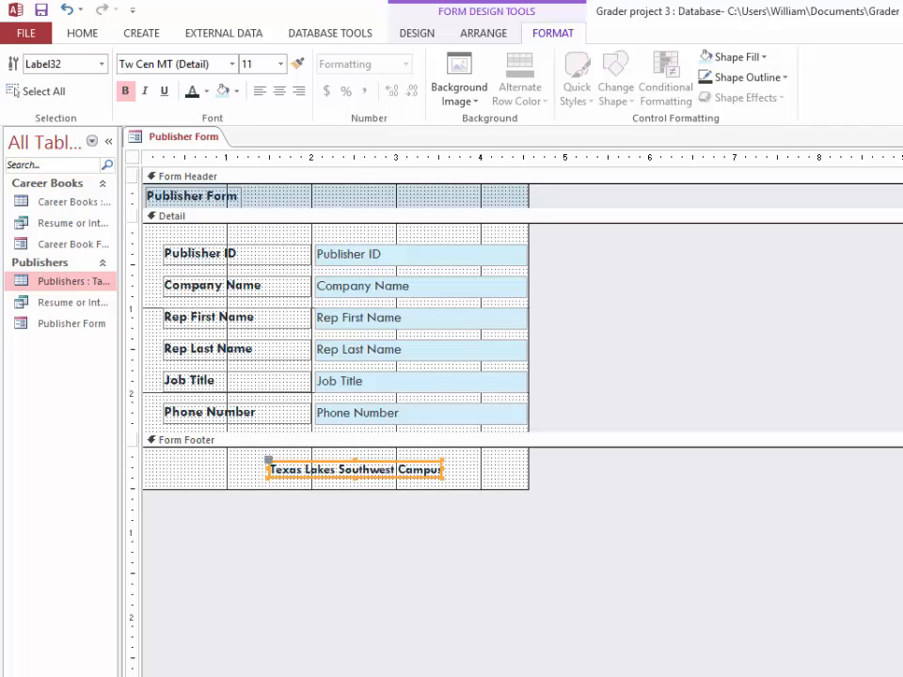
# Widen the footer label to fit its bold text, nudge it slightly up and to the left, and save the form
pyautogui.moveTo(442, 469); pyautogui.dragTo(458, 469)
pyautogui.press('Up')
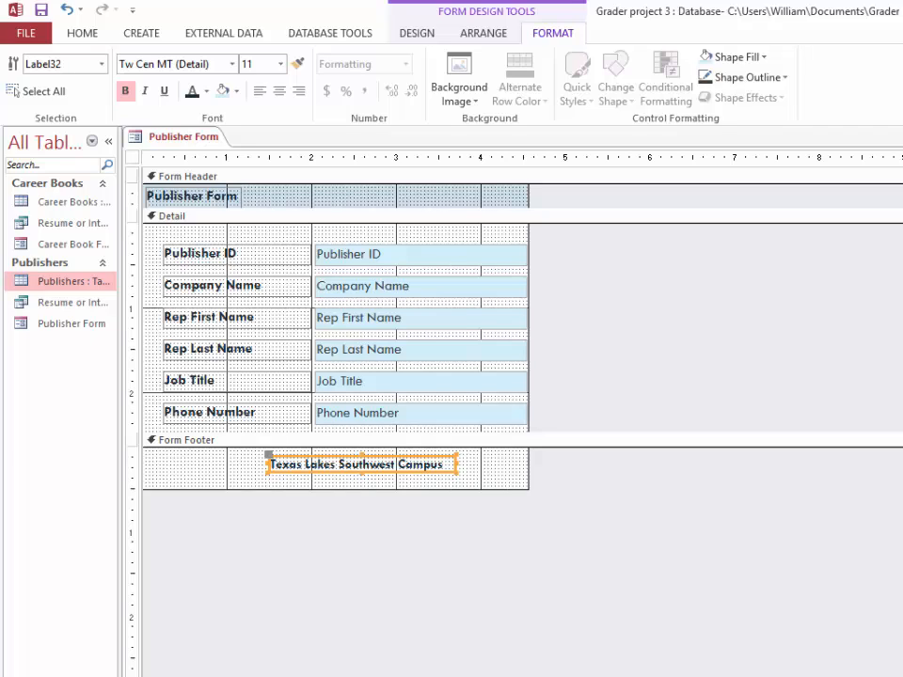
pyautogui.press('Left')
pyautogui.press('Left')
pyautogui.press('Left')
pyautogui.press('Left')
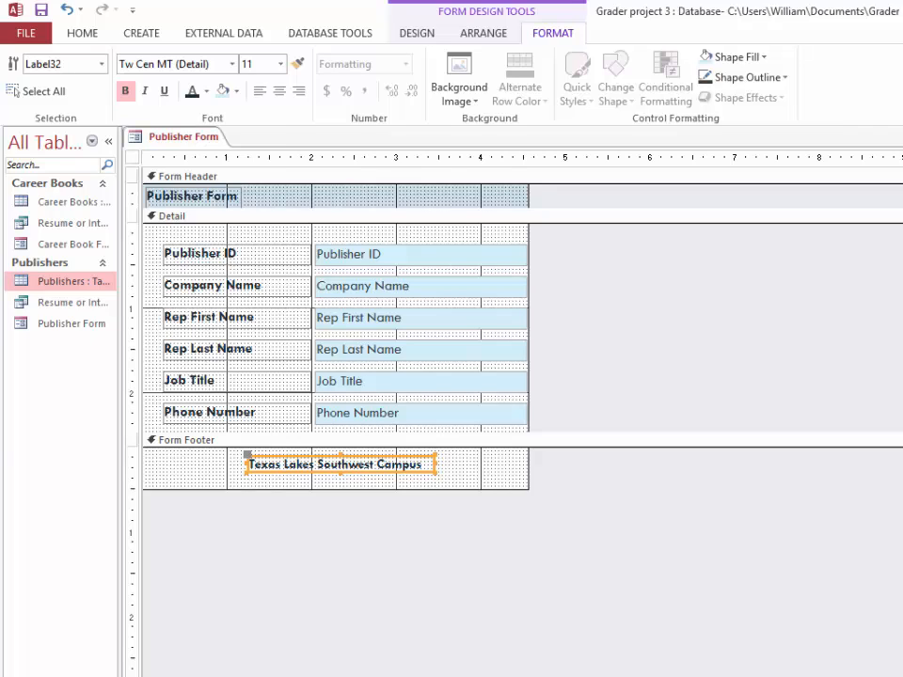
pyautogui.click(41, 11)
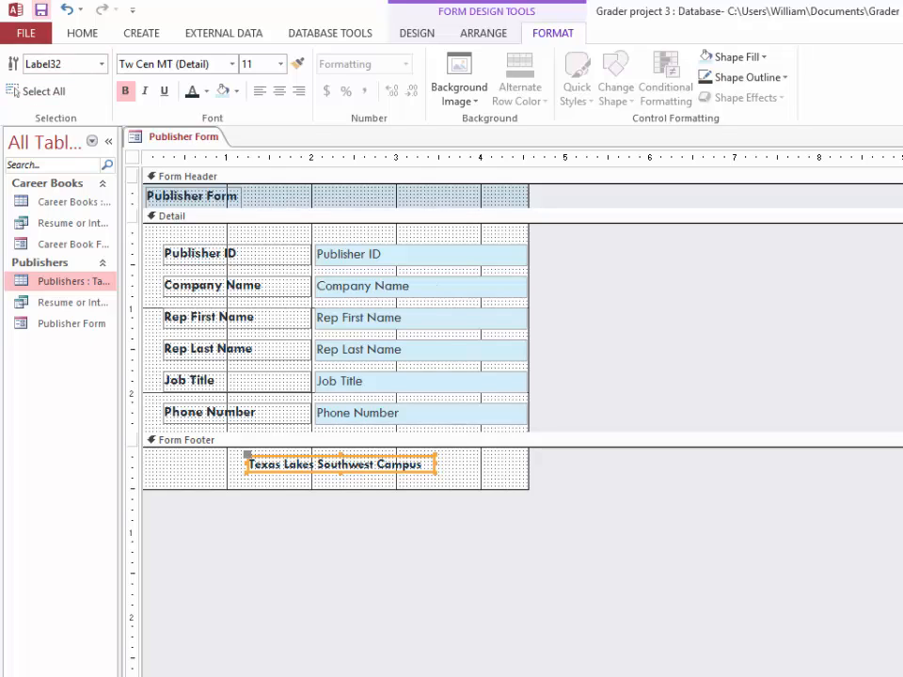